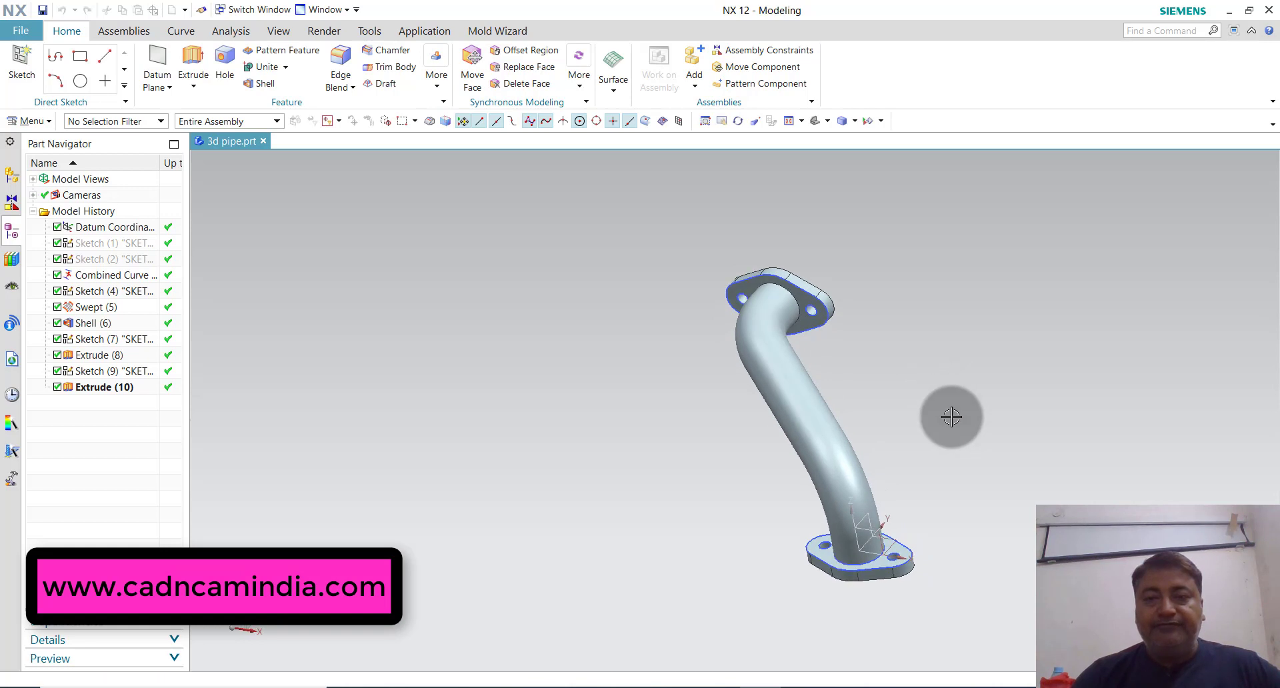
Close the 3d pipe part and create a new millimetre Model part named model2.prt.
{"action": "scroll", "coordinate": [952, 417], "scroll_direction": "up", "scroll_amount": 2}
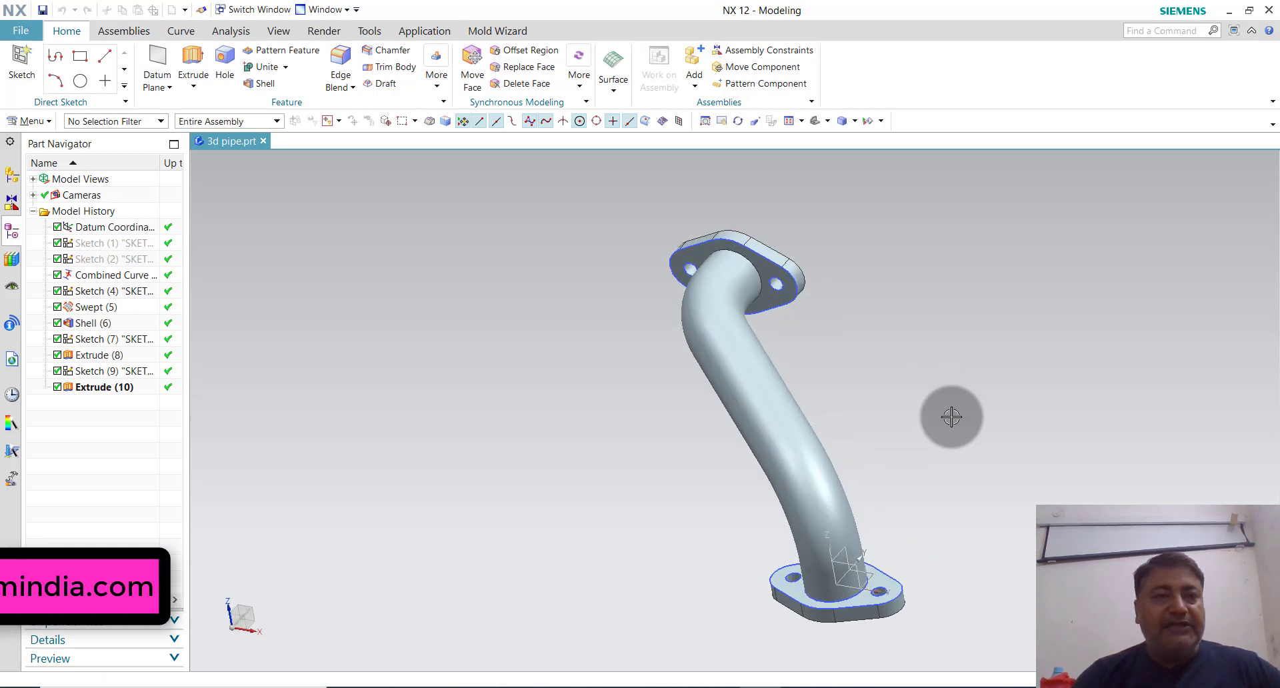
{"action": "left_click", "coordinate": [264, 140]}
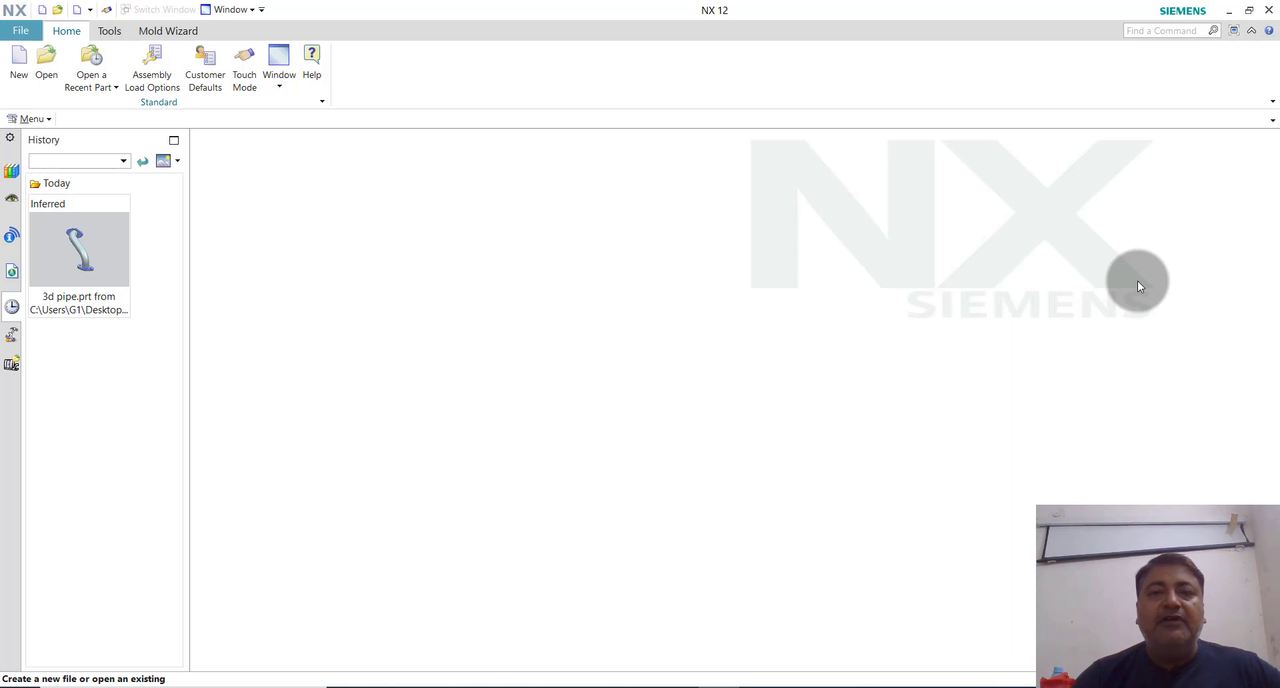
{"action": "left_click", "coordinate": [19, 66]}
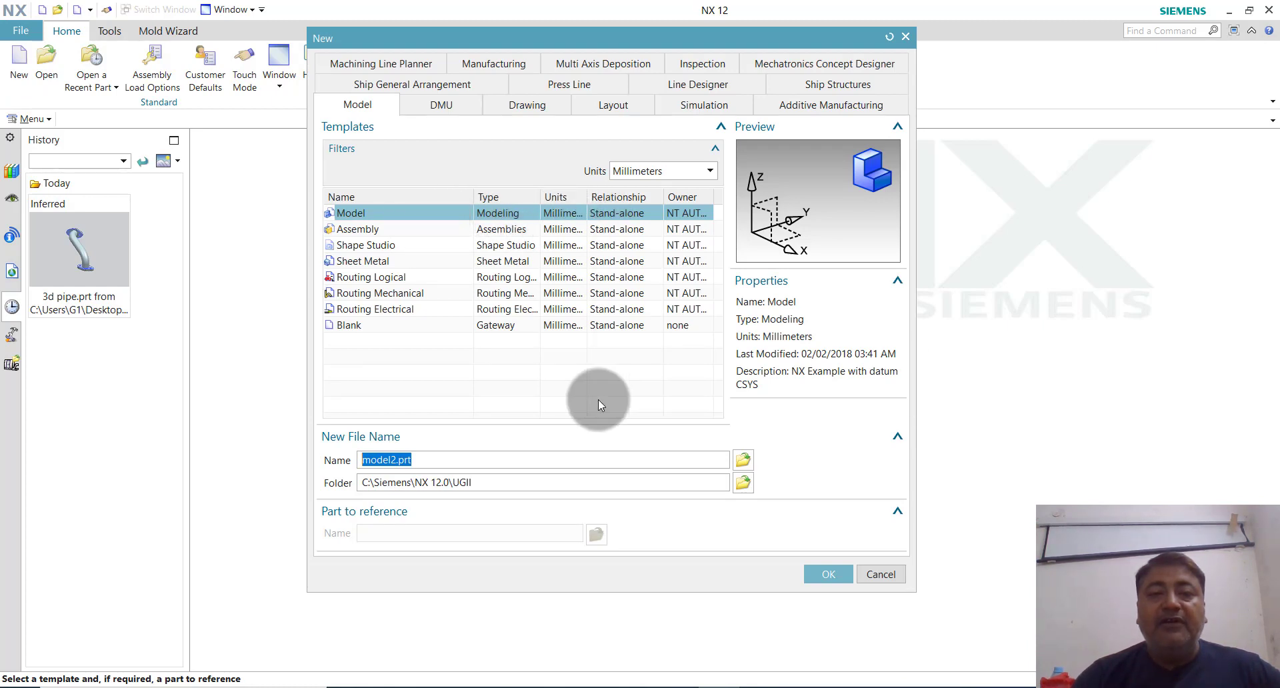
{"action": "left_click", "coordinate": [831, 572]}
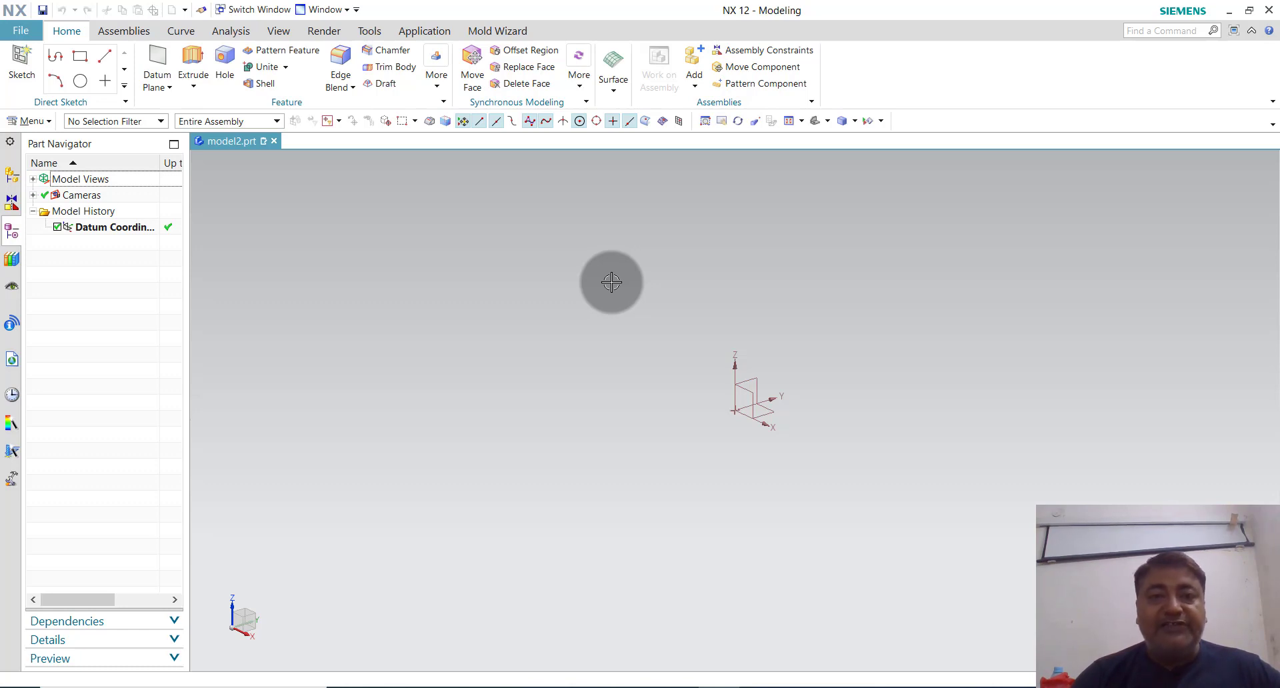
Create a sketch on the XZ plane of the datum coordinate system.
{"action": "left_click", "coordinate": [20, 69]}
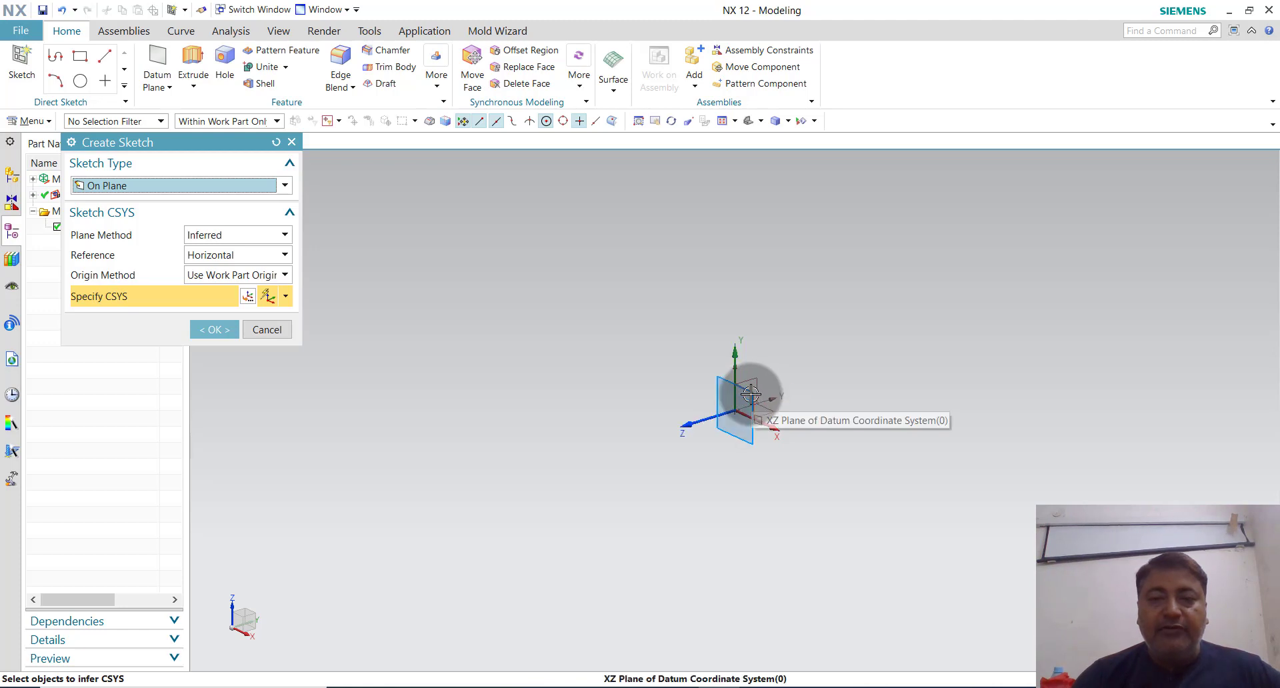
{"action": "left_click", "coordinate": [751, 396]}
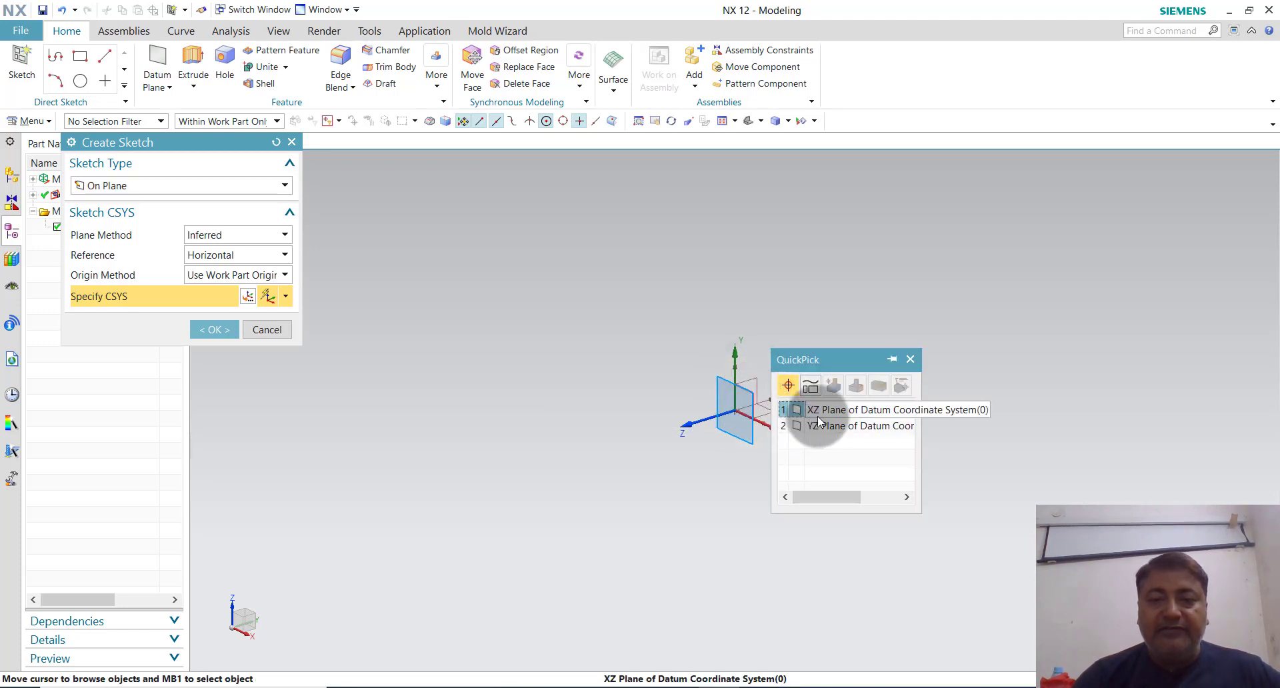
{"action": "left_click", "coordinate": [811, 410]}
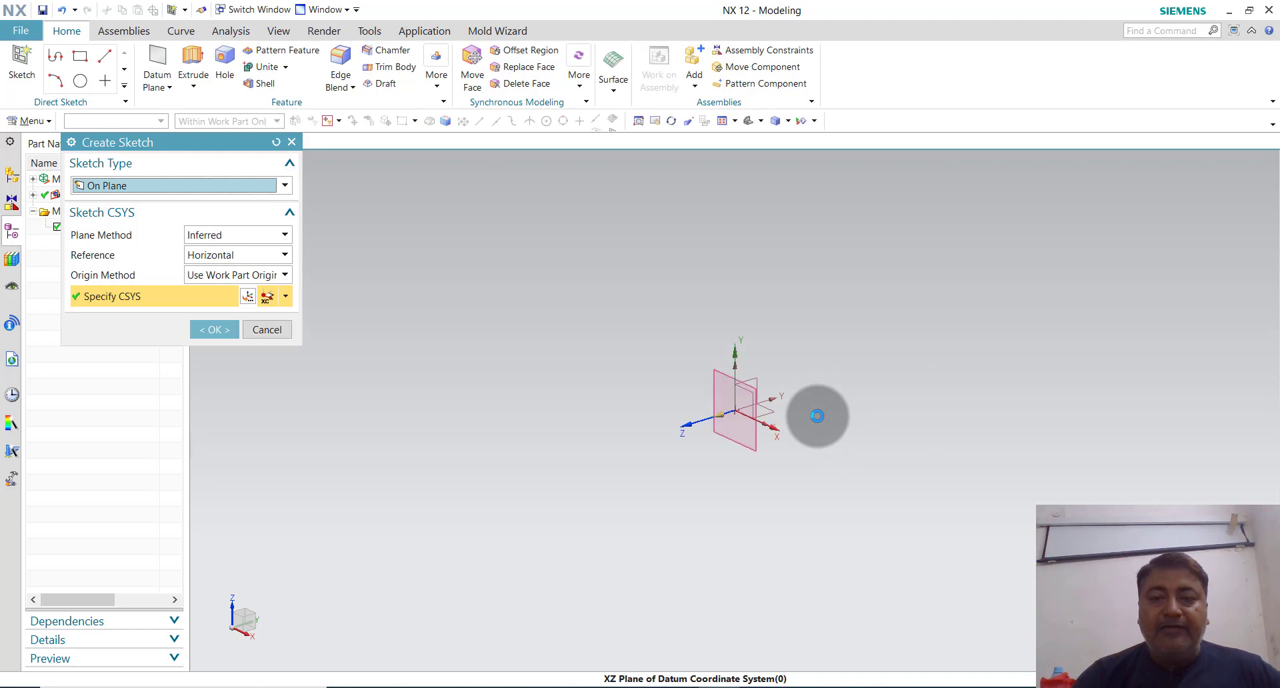
{"action": "left_click", "coordinate": [222, 331]}
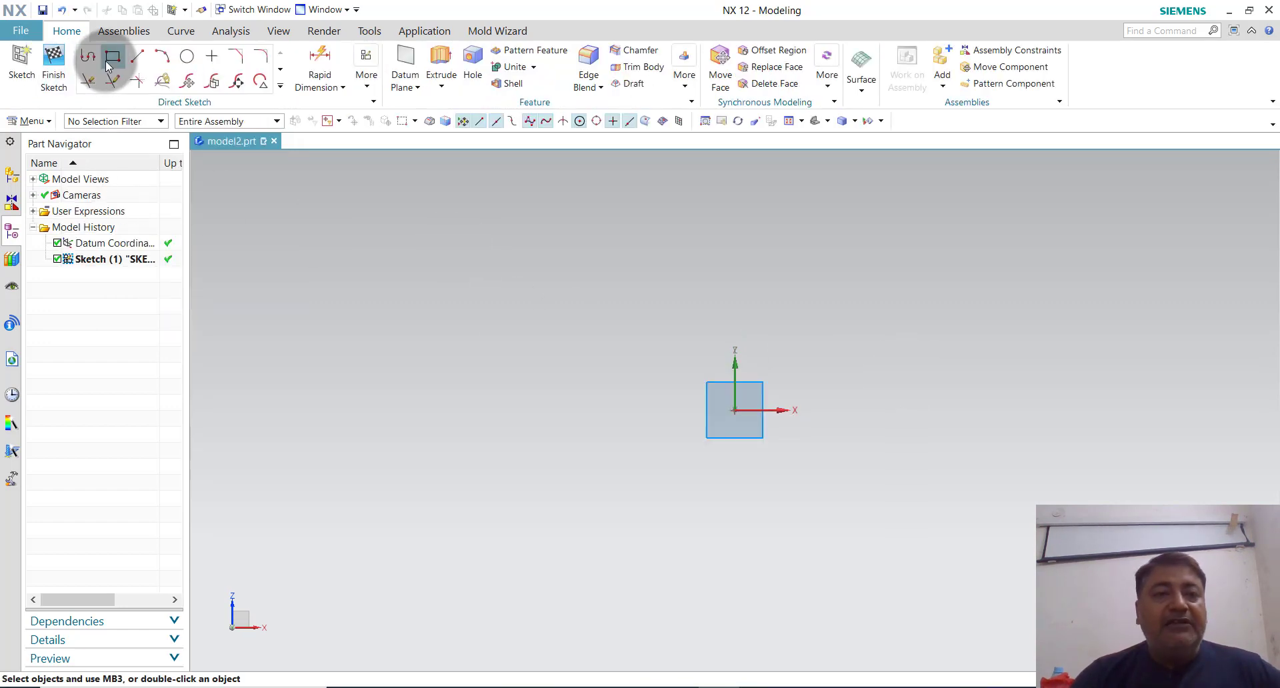
Sketch a connected profile from the origin: a vertical line about 71 mm long, then a sloped line about 129 mm long toward negative X.
{"action": "left_click", "coordinate": [88, 56]}
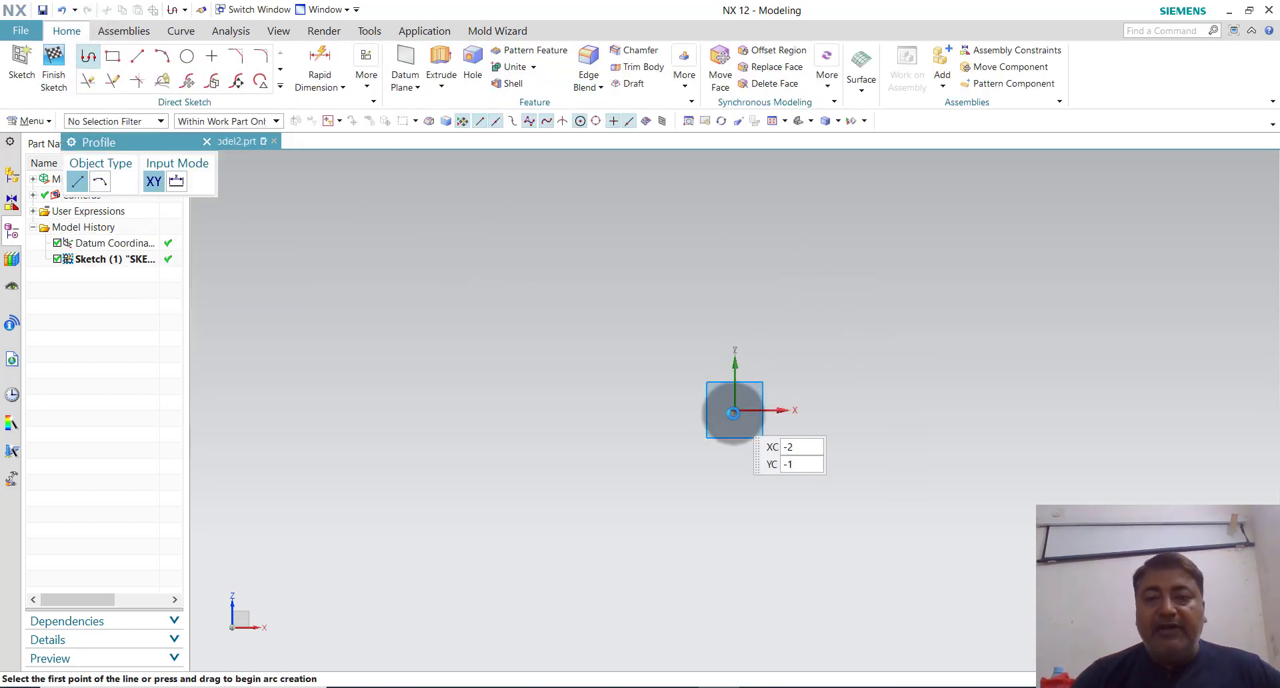
{"action": "left_click", "coordinate": [733, 413]}
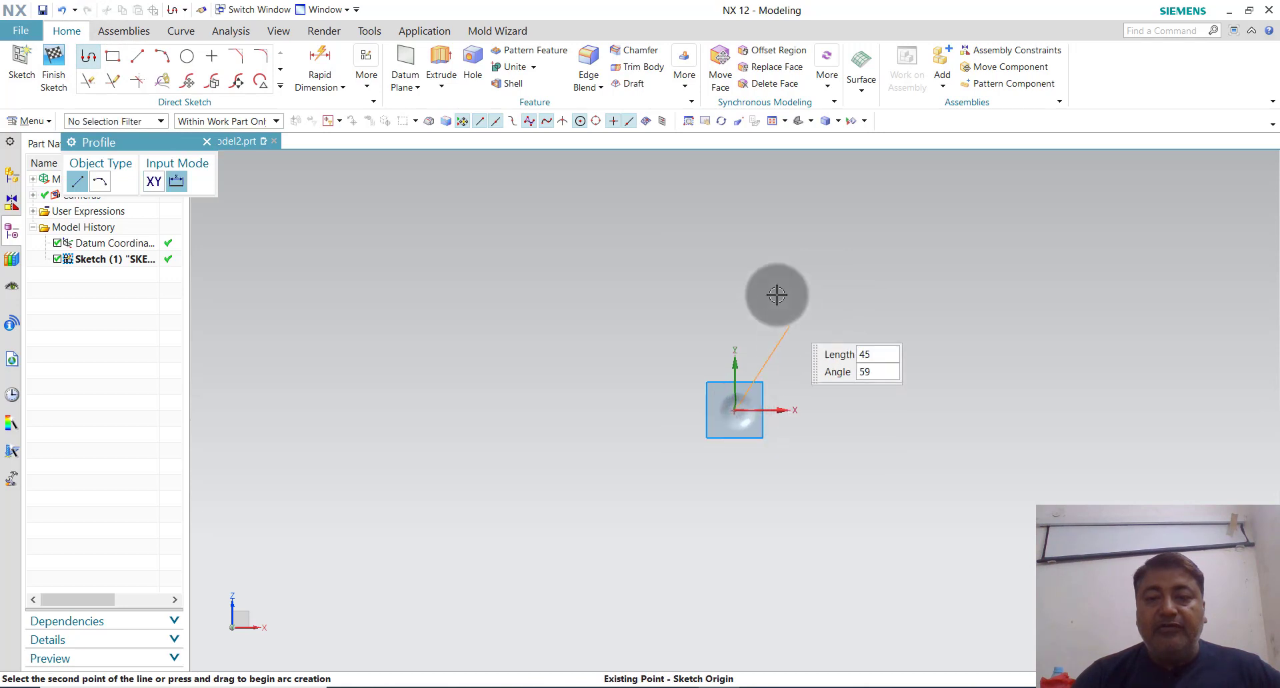
{"action": "left_click", "coordinate": [737, 244]}
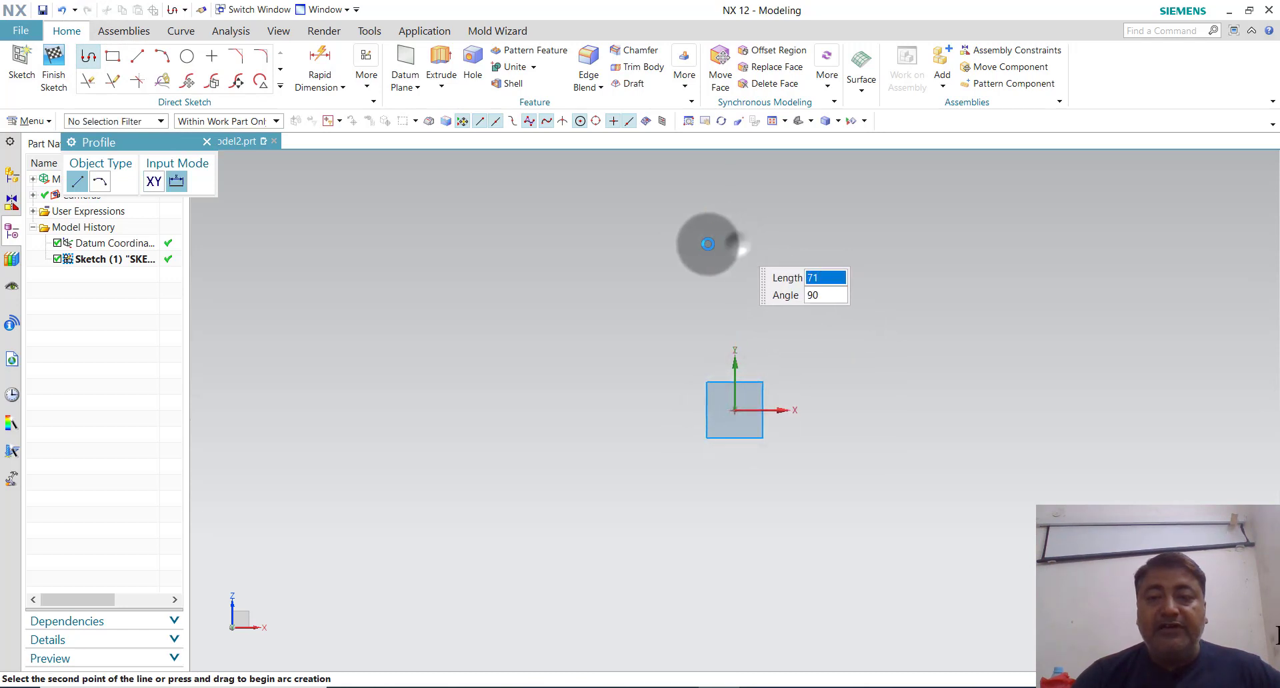
{"action": "left_click", "coordinate": [437, 197]}
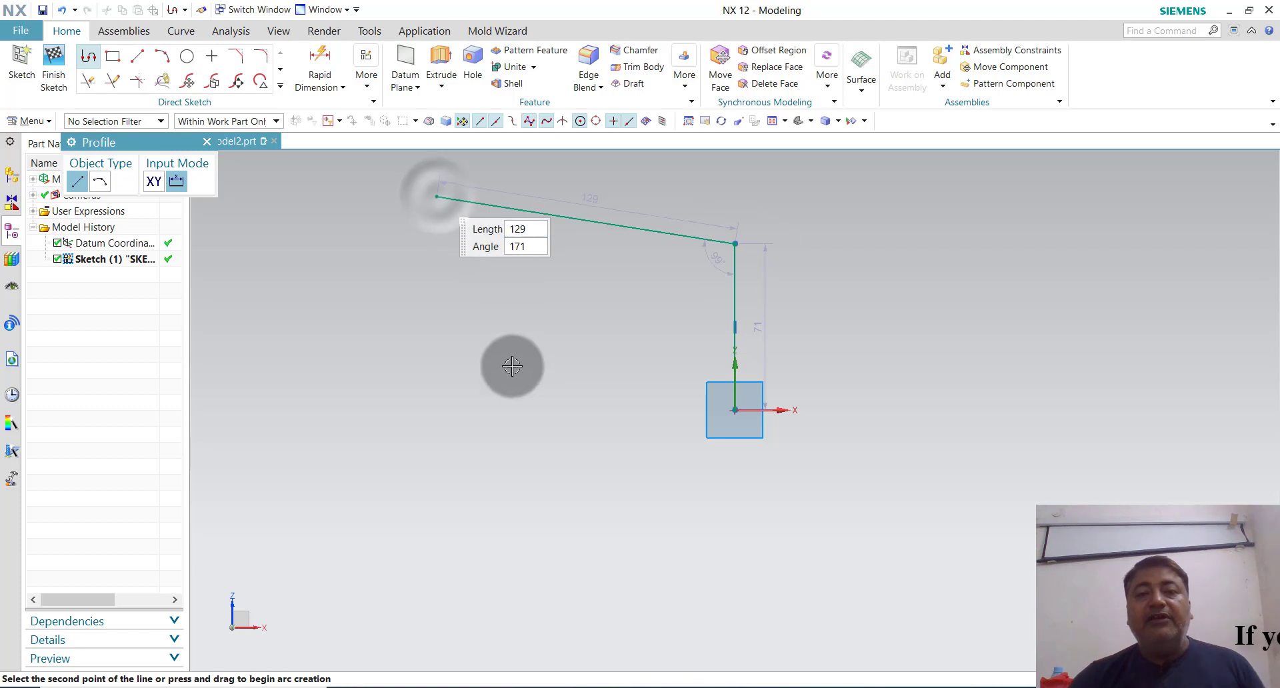
{"action": "key", "text": "Escape"}
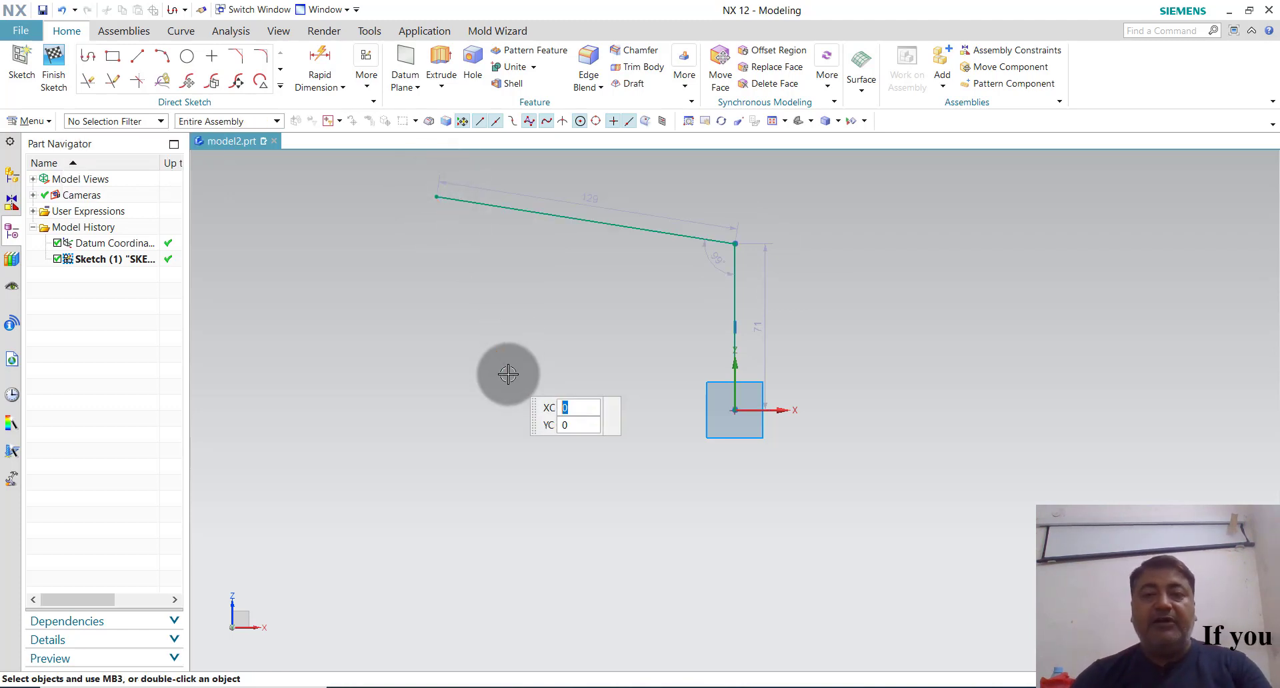
Set the vertical line's length to 60 mm.
{"action": "left_click", "coordinate": [764, 331]}
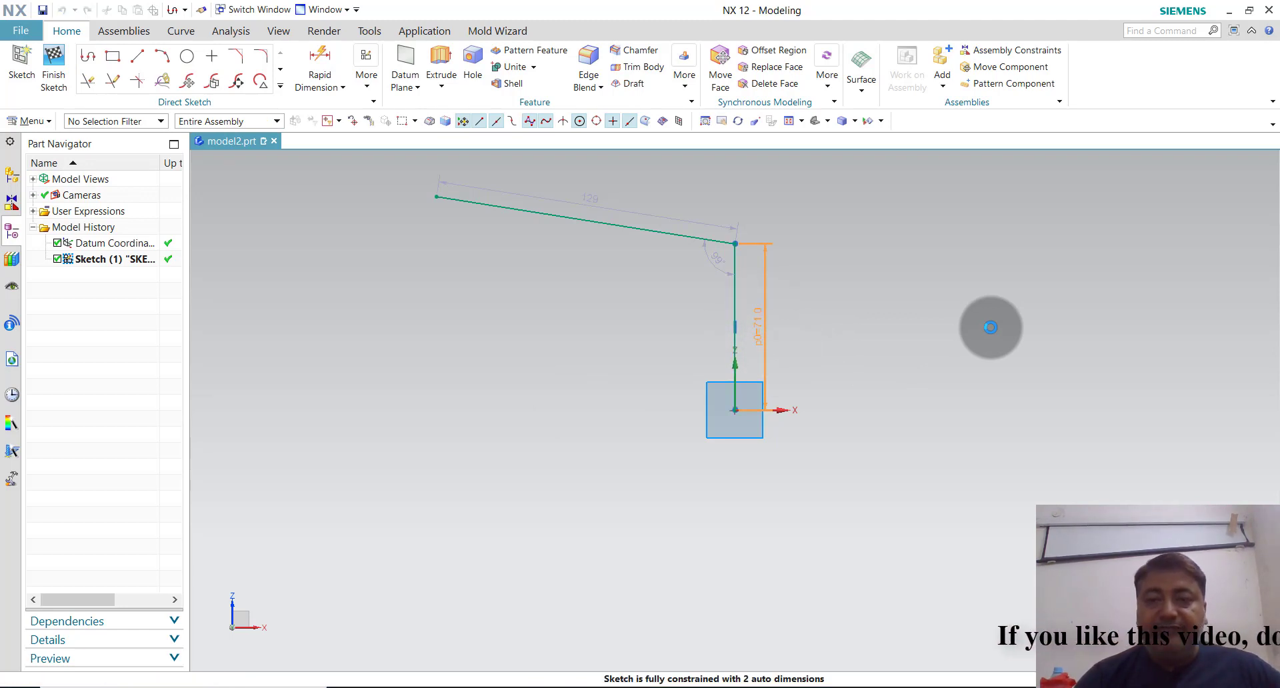
{"action": "type", "text": "60"}
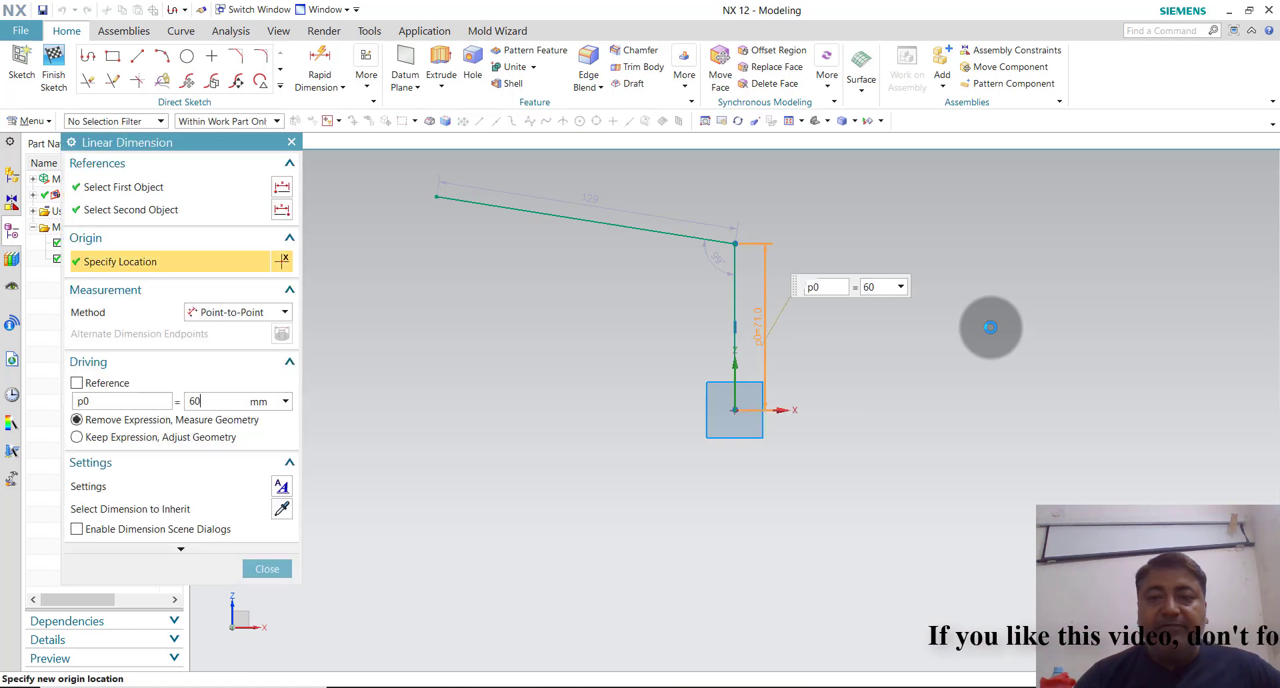
{"action": "key", "text": "Return"}
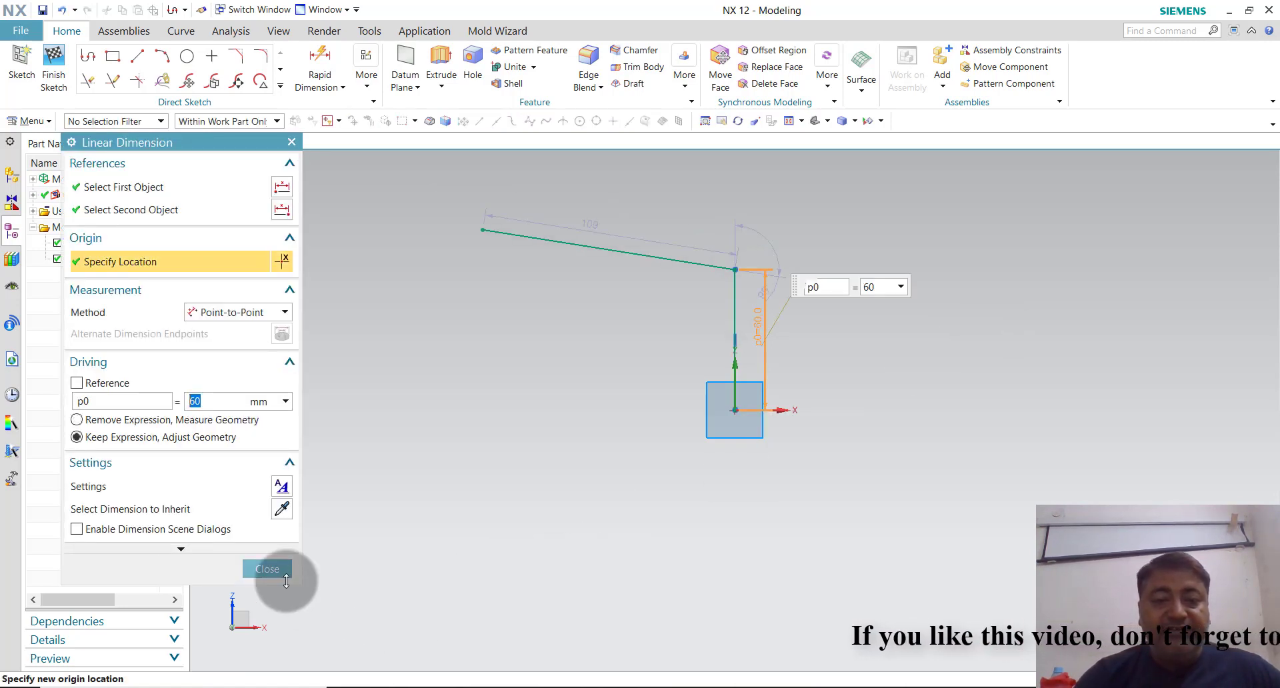
{"action": "left_click", "coordinate": [267, 569]}
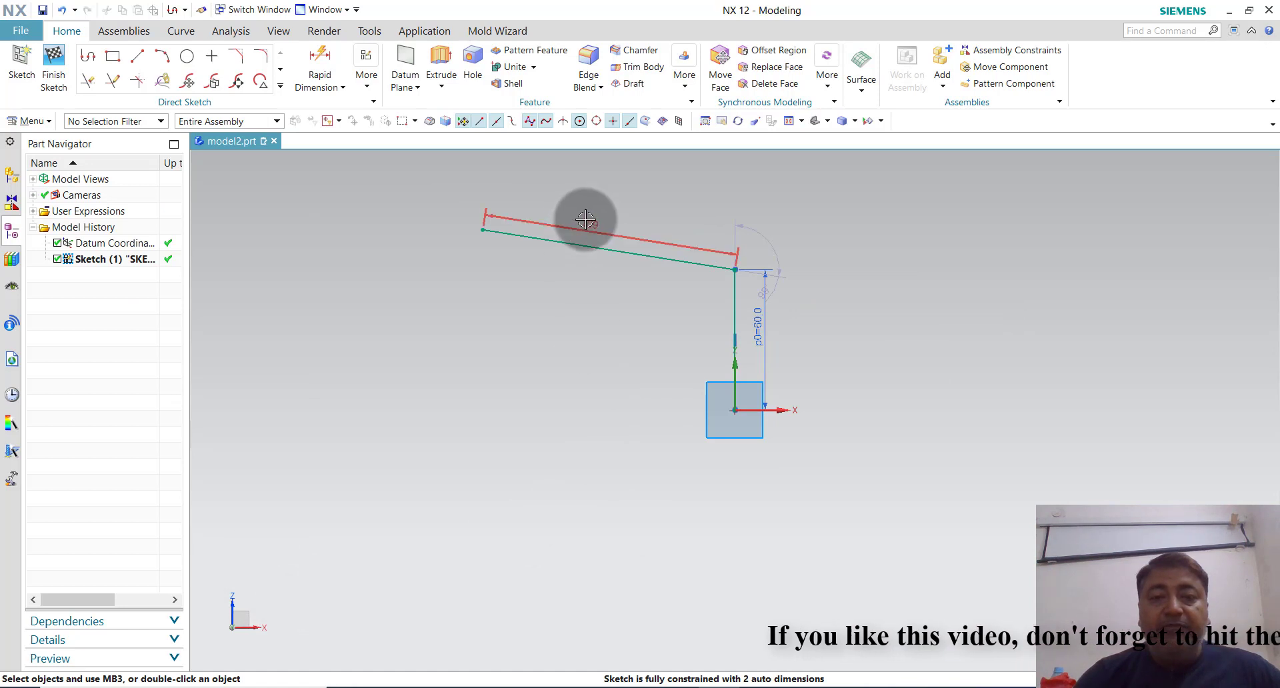
Dimension the vertical distance between the sloped line's free end and the origin, and set it to 120 mm.
{"action": "left_click", "coordinate": [319, 72]}
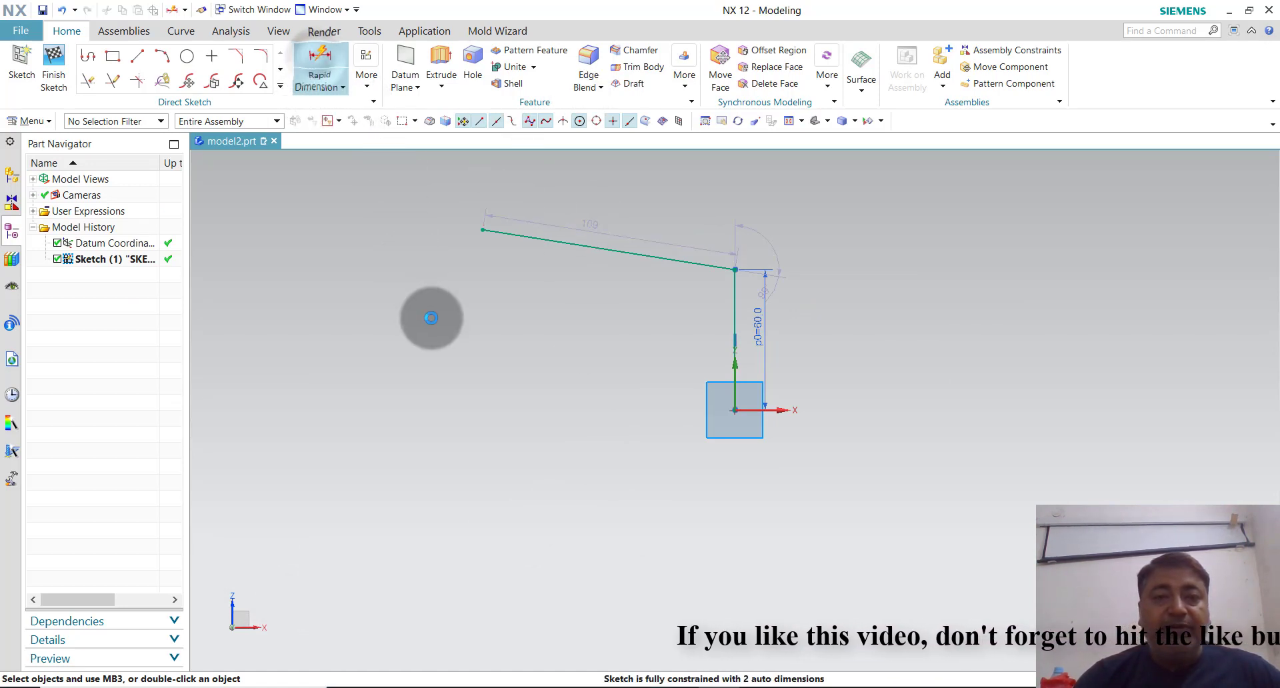
{"action": "left_click", "coordinate": [483, 230]}
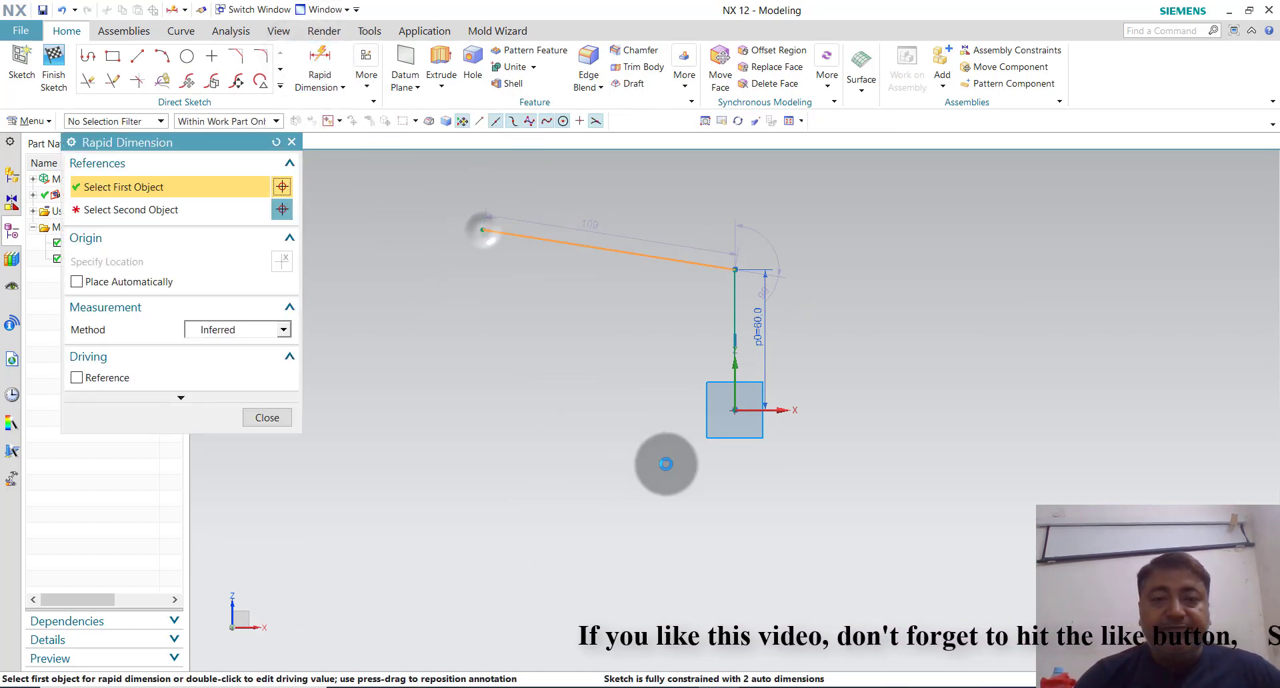
{"action": "left_click", "coordinate": [736, 410]}
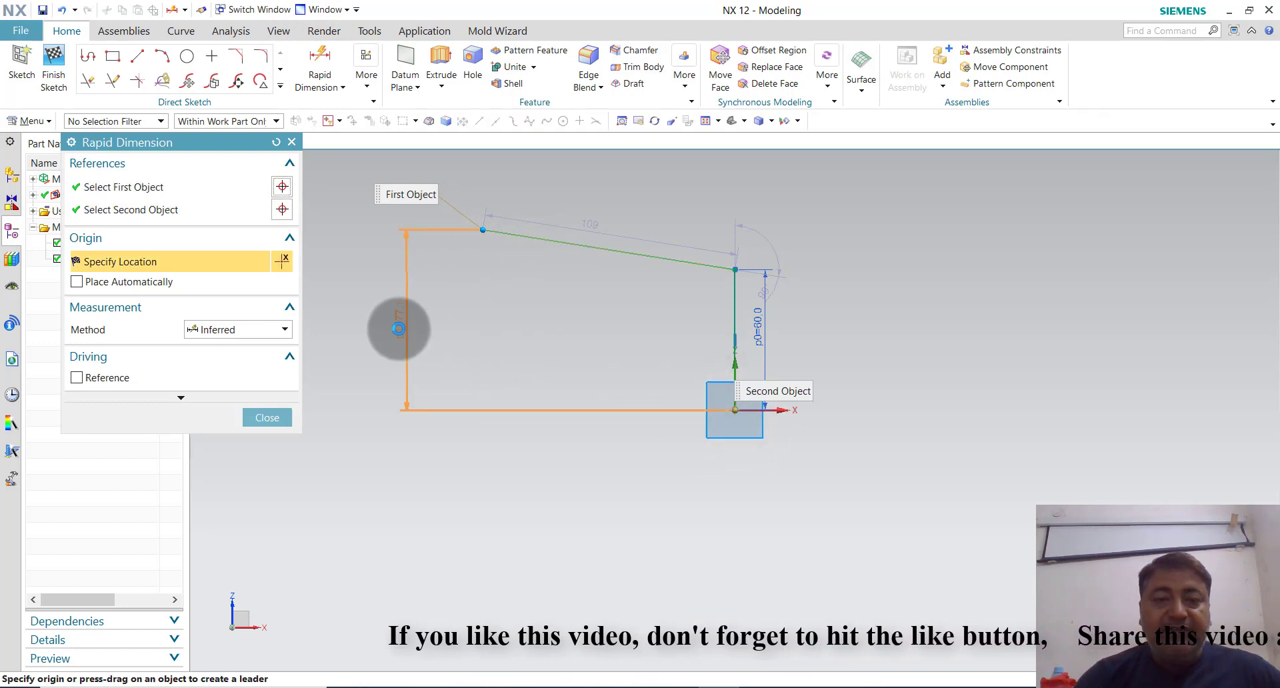
{"action": "left_click", "coordinate": [398, 329]}
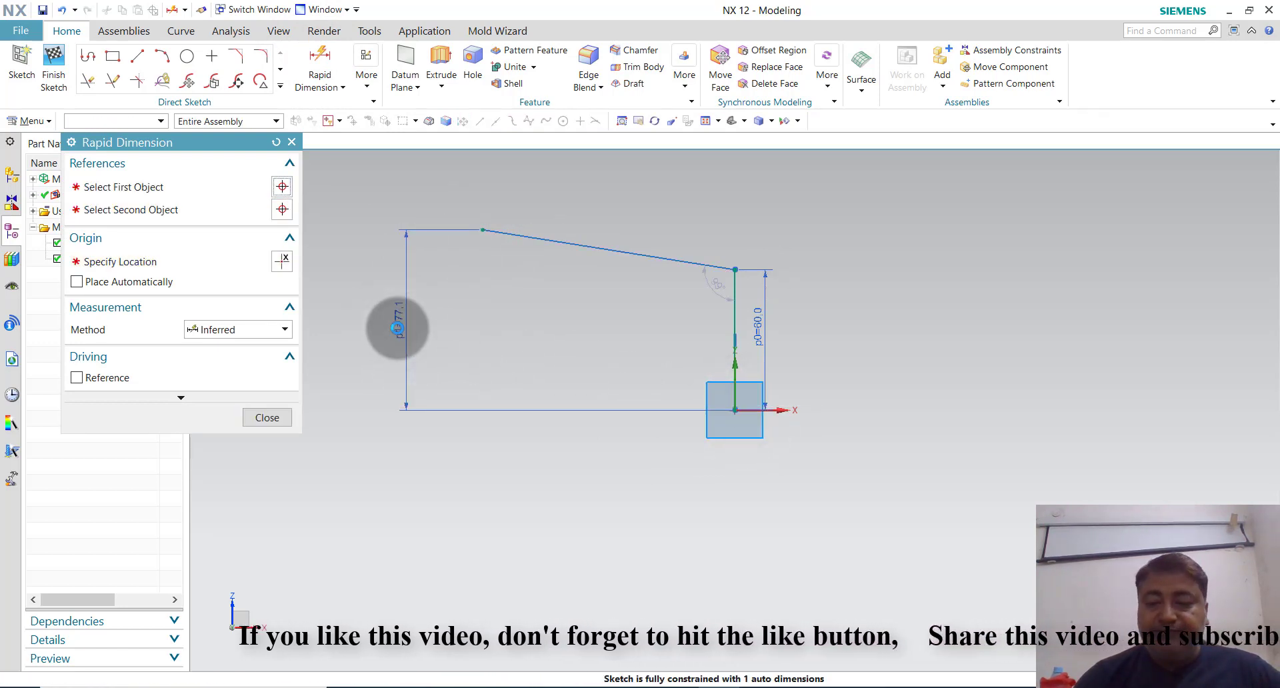
{"action": "type", "text": "120"}
{"action": "key", "text": "Return"}
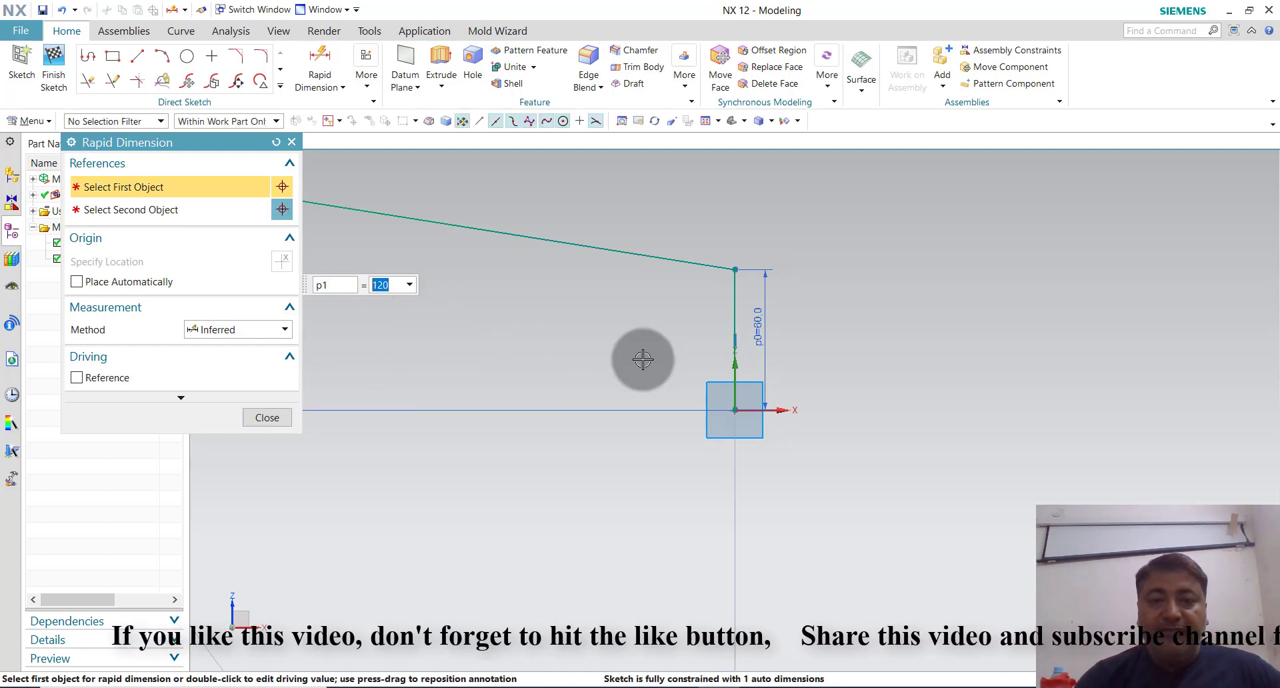
Dimension the horizontal distance between the sloped line's free end and the vertical line, and set it to 130 mm.
{"action": "scroll", "coordinate": [891, 390], "scroll_direction": "up", "scroll_amount": 2}
{"action": "scroll", "coordinate": [905, 426], "scroll_direction": "down", "scroll_amount": 5}
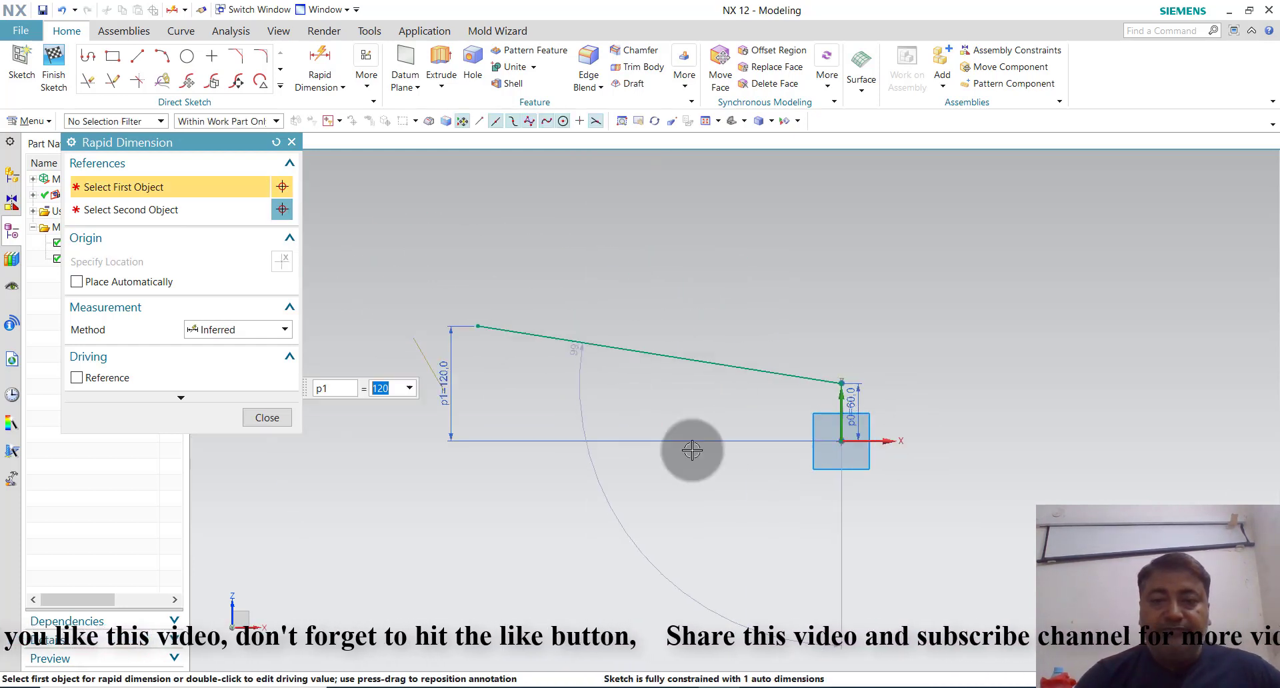
{"action": "scroll", "coordinate": [477, 333], "scroll_direction": "up", "scroll_amount": 1}
{"action": "left_click", "coordinate": [474, 316]}
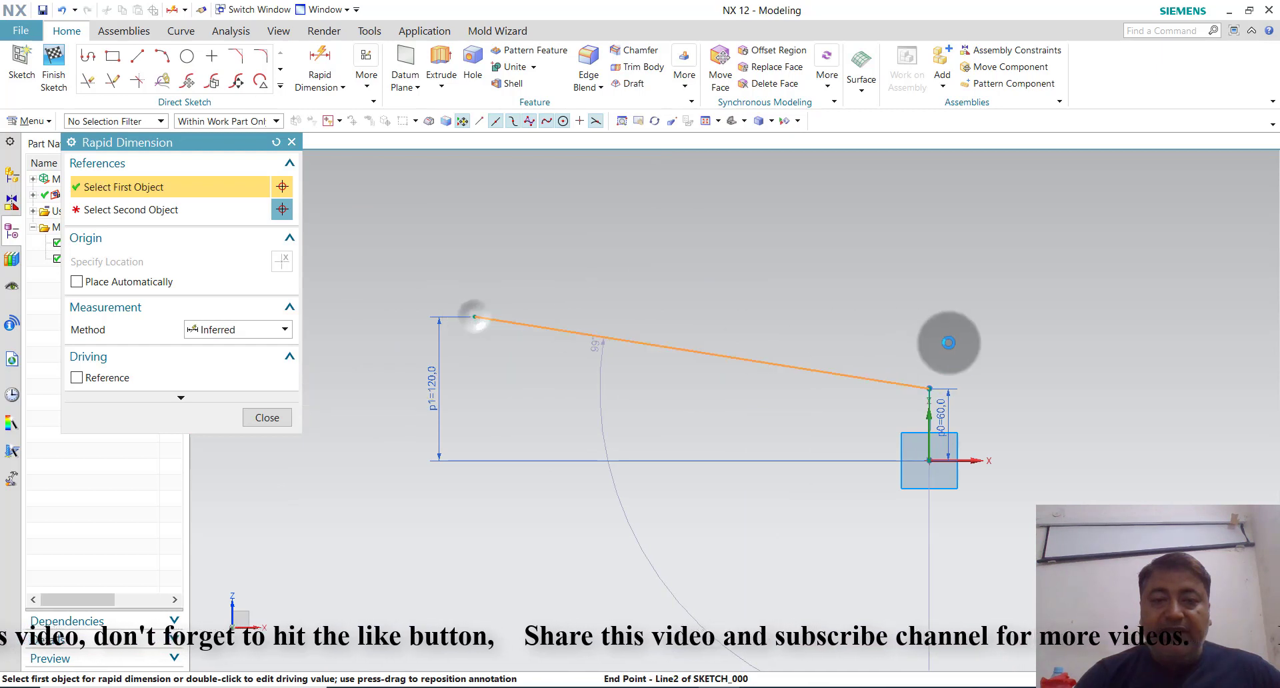
{"action": "left_click", "coordinate": [931, 415]}
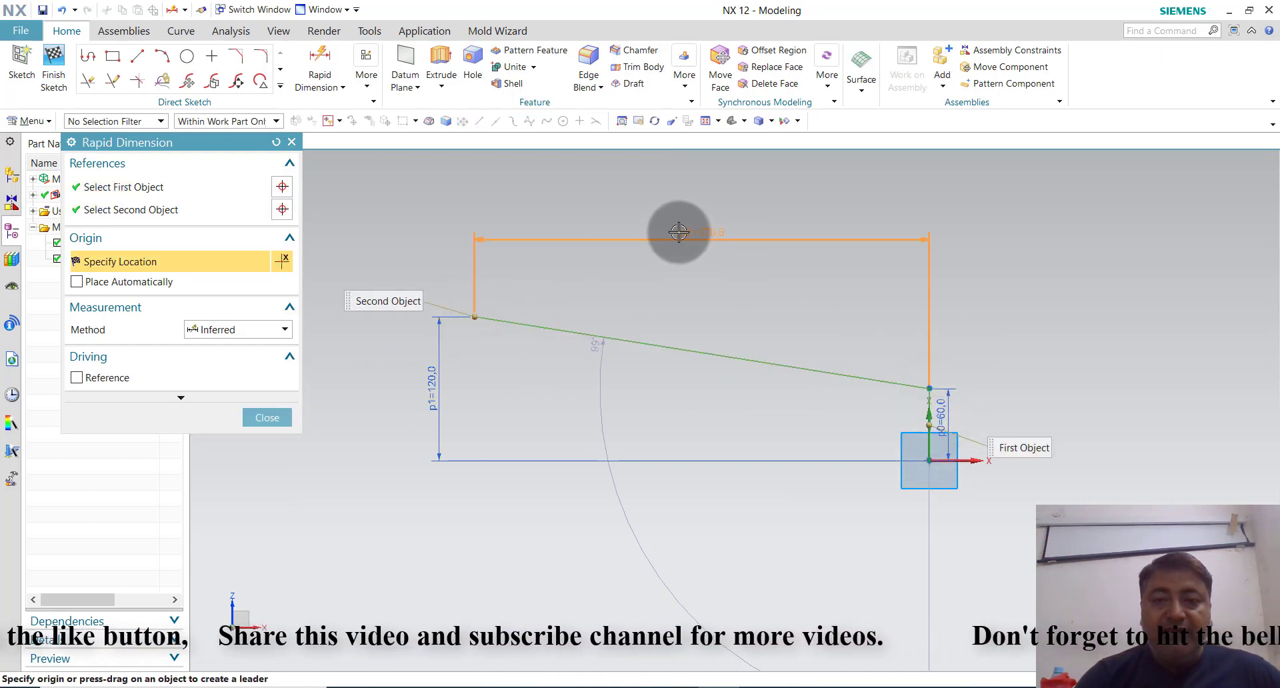
{"action": "left_click", "coordinate": [679, 231]}
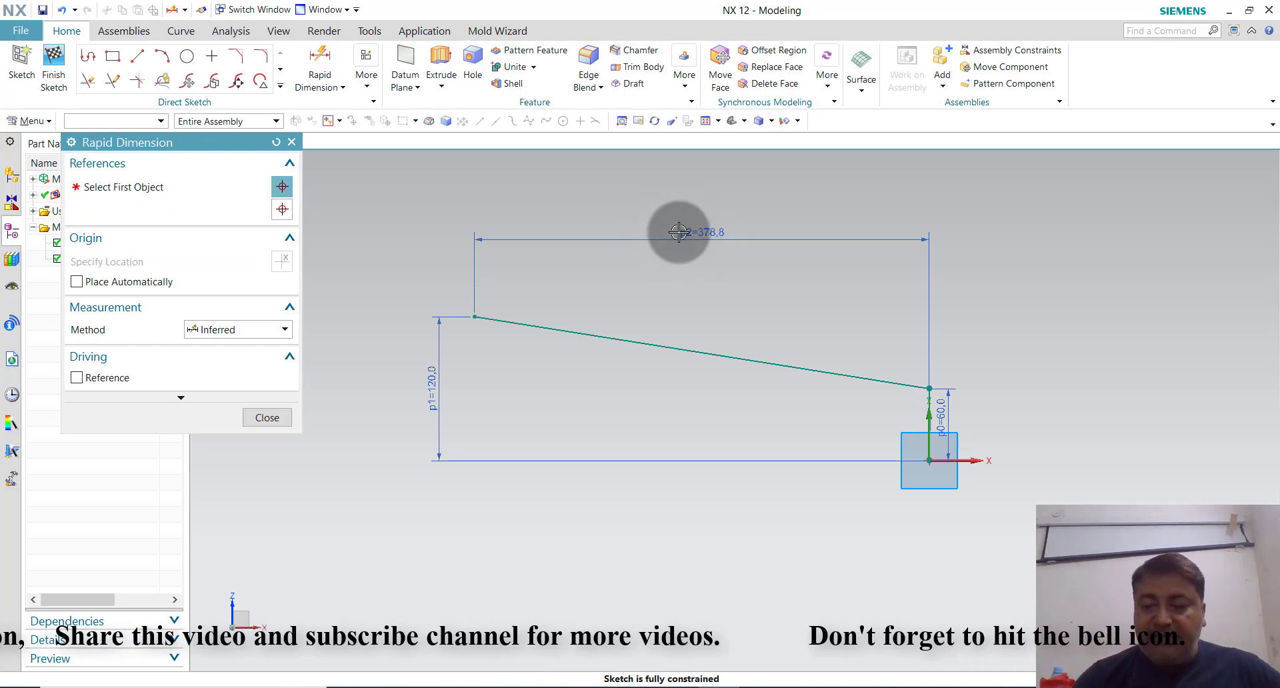
{"action": "type", "text": "130"}
{"action": "key", "text": "Return"}
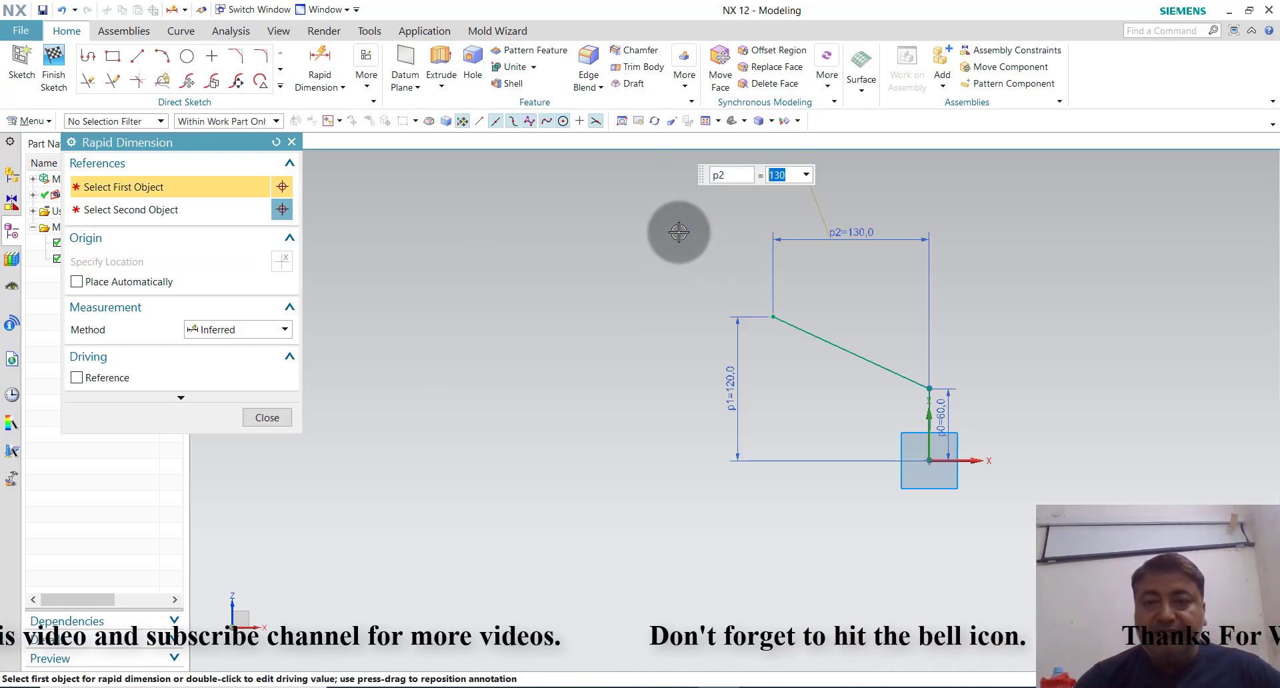
{"action": "scroll", "coordinate": [1064, 425], "scroll_direction": "up", "scroll_amount": 3}
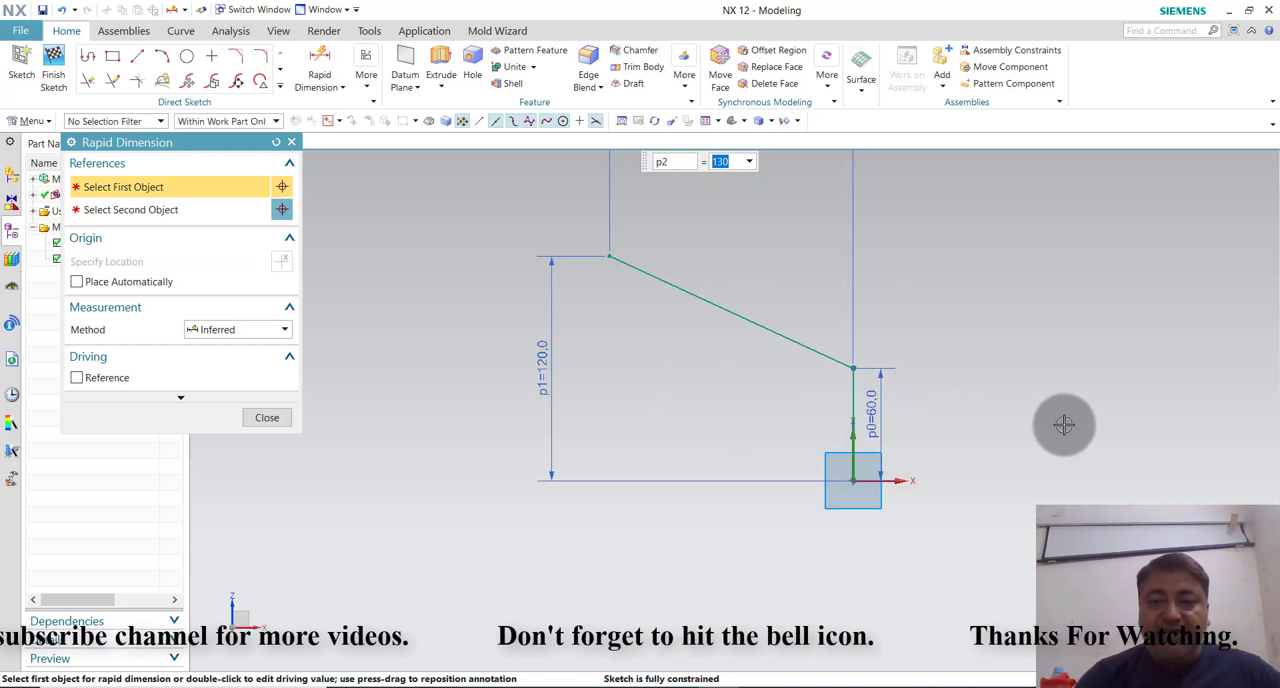
{"action": "left_click", "coordinate": [267, 418]}
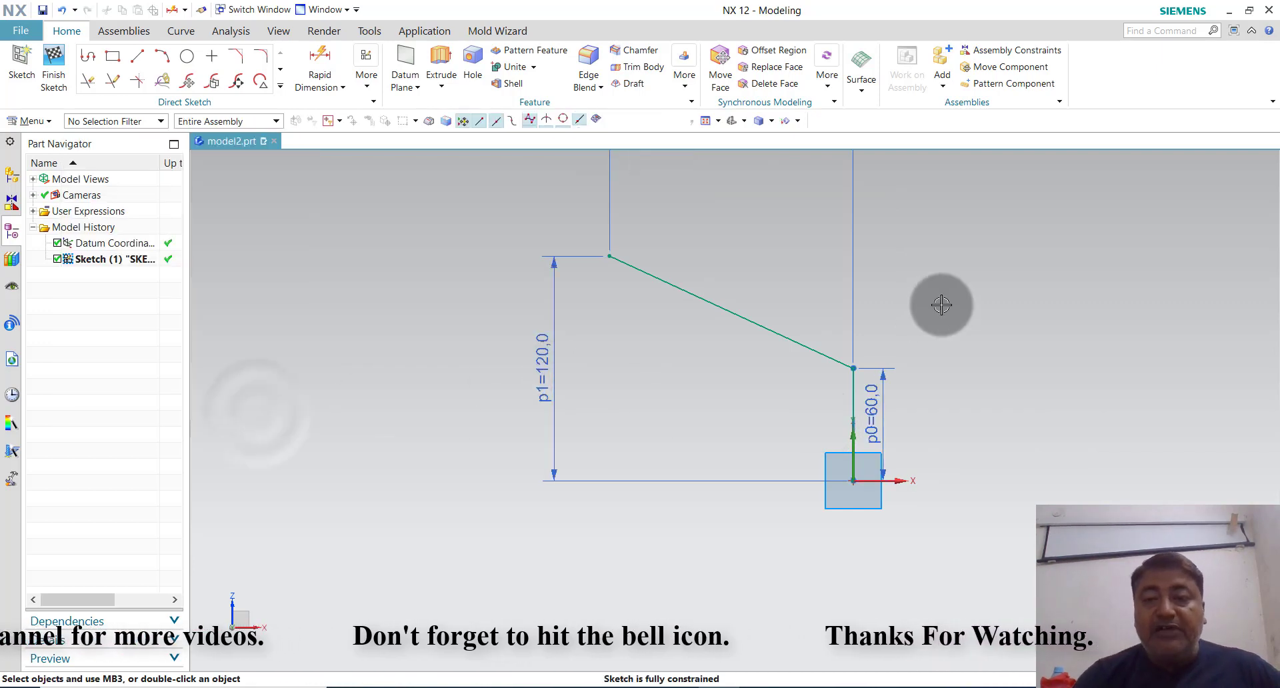
Fillet the corner between the sloped and vertical lines with a 60 mm radius and finish the sketch.
{"action": "left_click", "coordinate": [236, 56]}
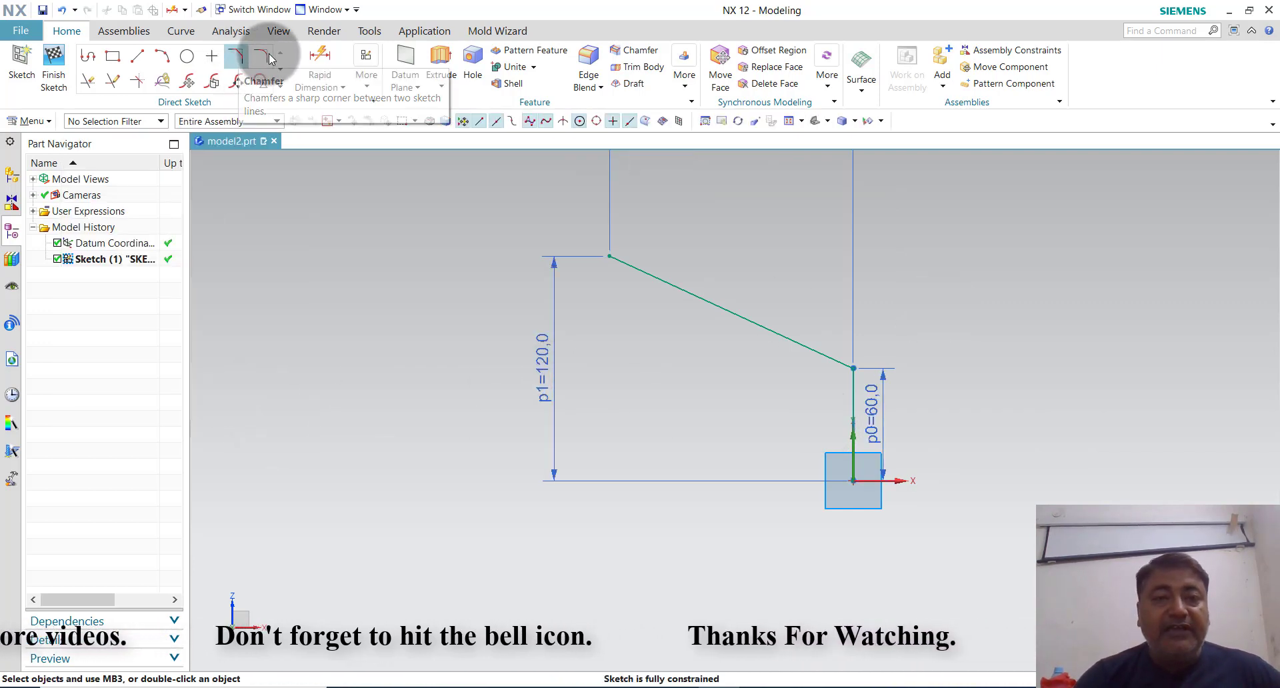
{"action": "left_click", "coordinate": [260, 56]}
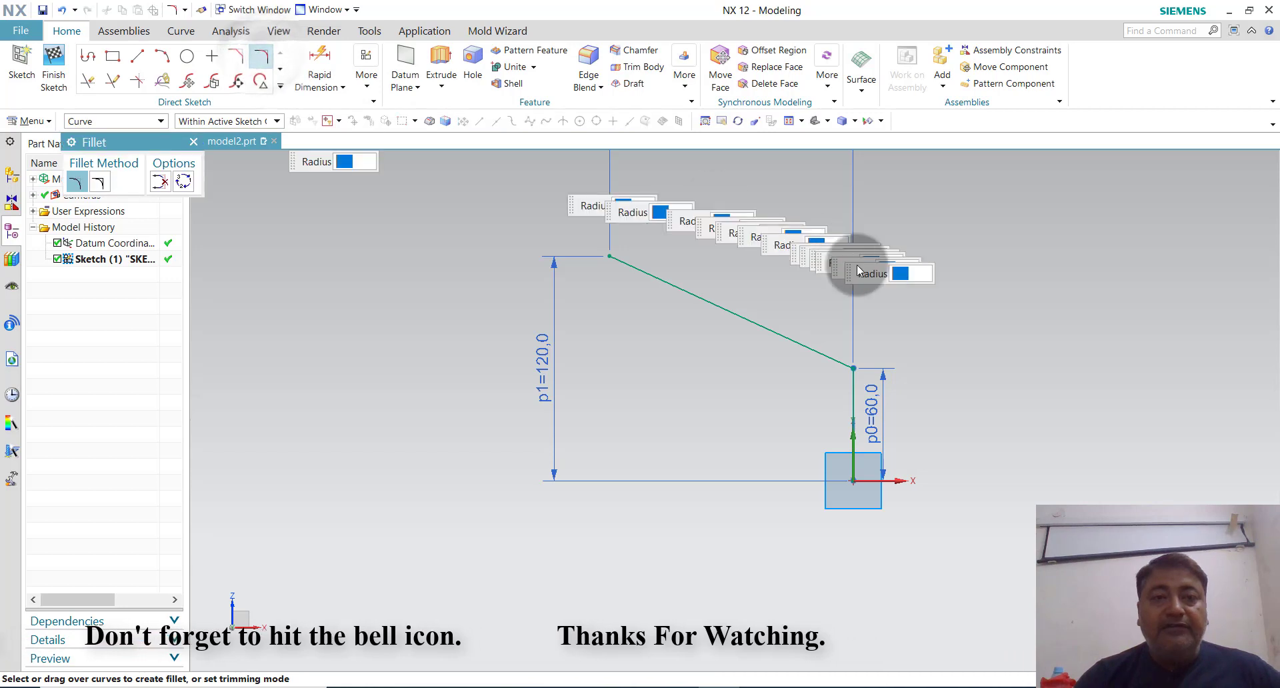
{"action": "left_click", "coordinate": [797, 340]}
{"action": "left_click", "coordinate": [853, 392]}
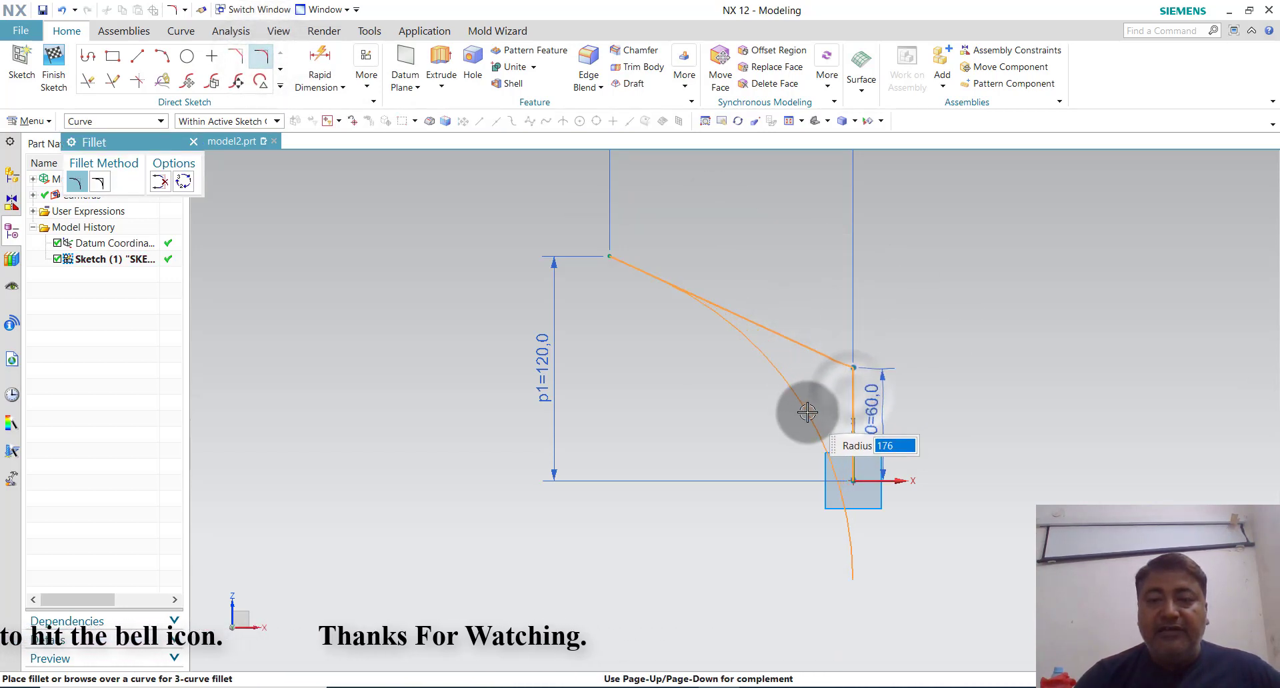
{"action": "left_click", "coordinate": [830, 380]}
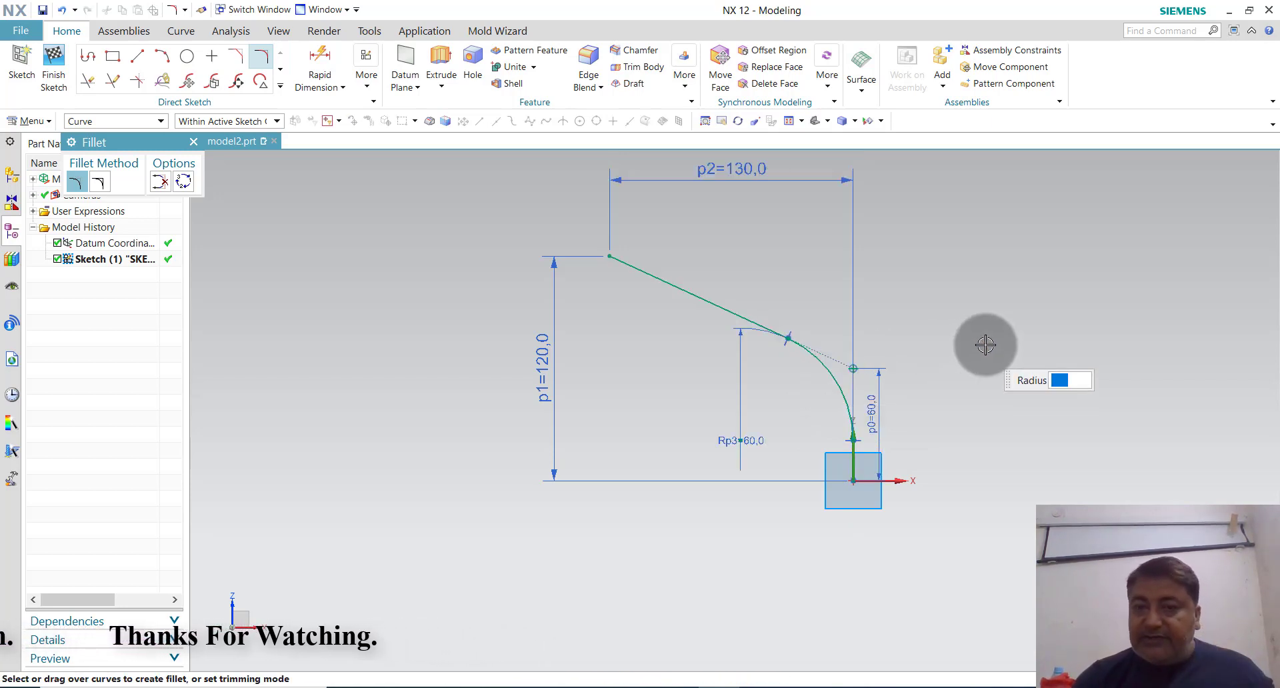
{"action": "left_click", "coordinate": [53, 67]}
{"action": "middle_click_drag", "start_coordinate": [990, 349], "coordinate": [972, 400]}
{"action": "middle_click_drag", "start_coordinate": [894, 543], "coordinate": [901, 538]}
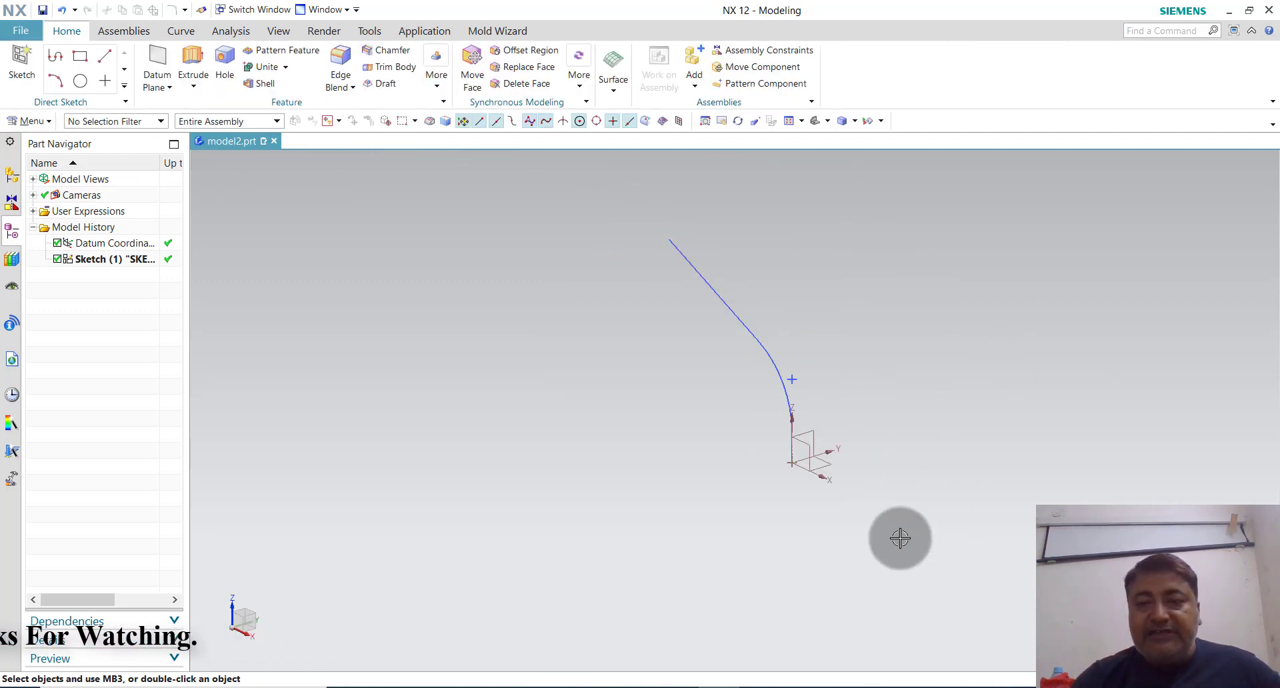
On the XY plane, sketch a sloped line about 165 mm long from the origin and a line about 55 mm long parallel to Y from its end.
{"action": "left_click", "coordinate": [17, 75]}
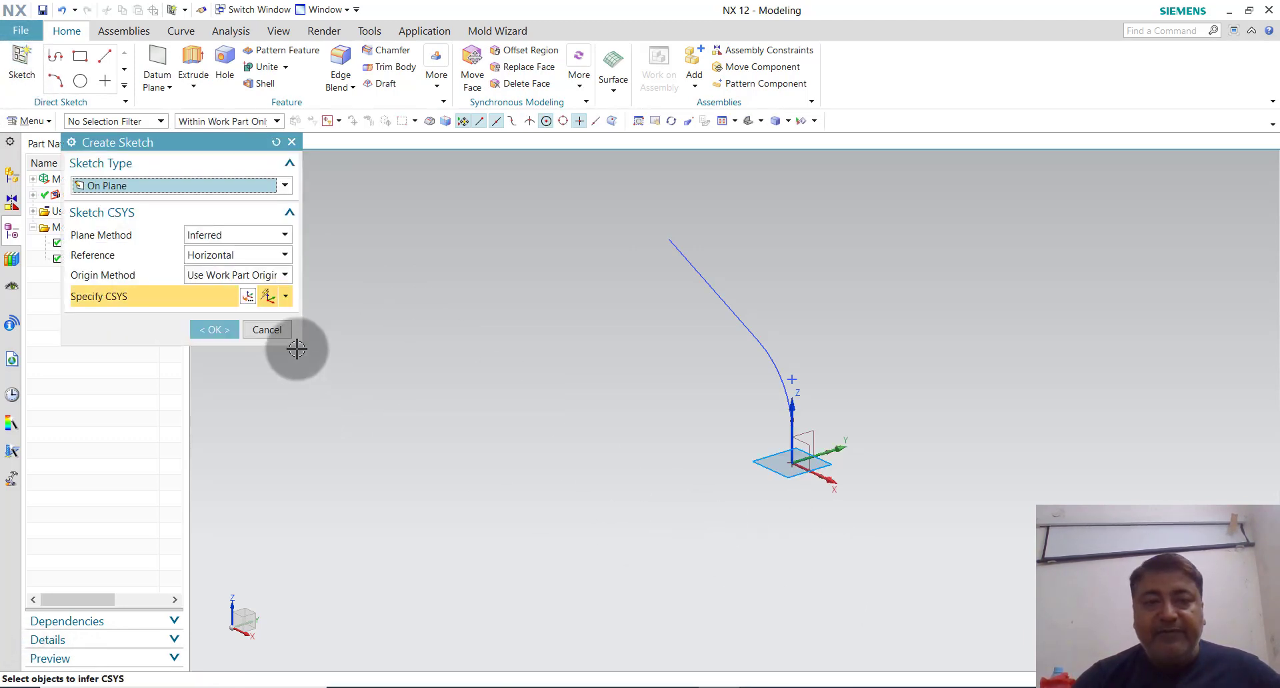
{"action": "left_click", "coordinate": [211, 330]}
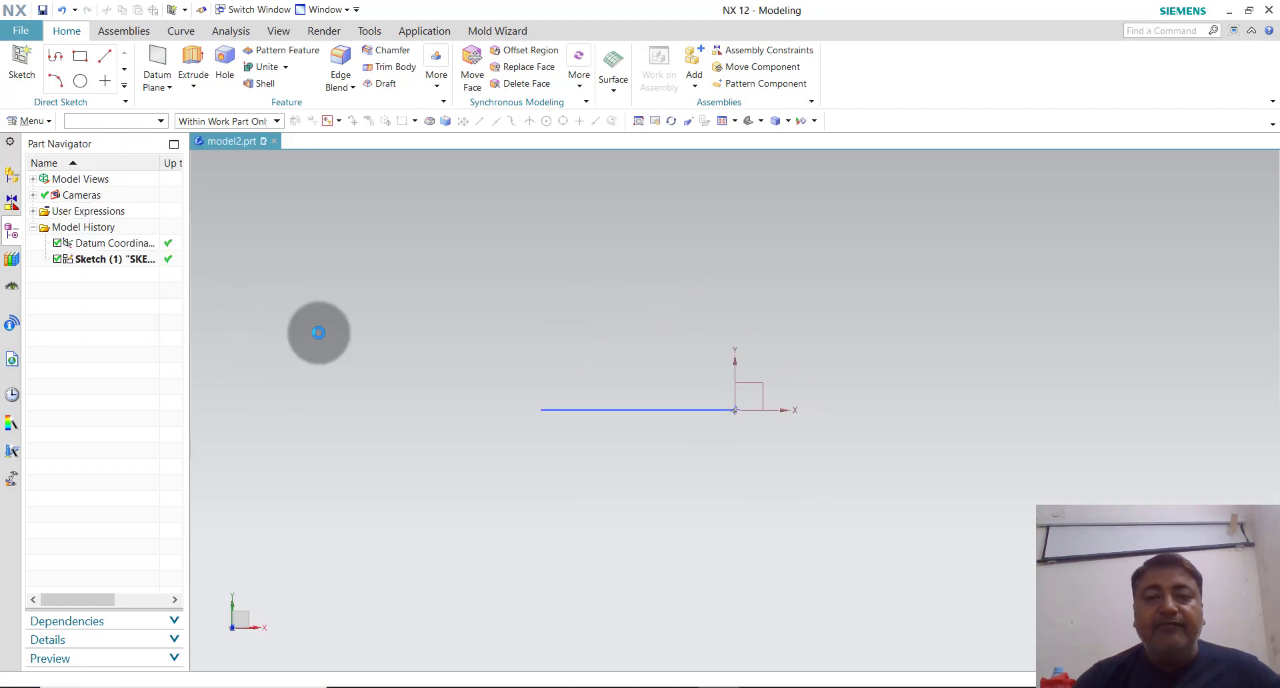
{"action": "left_click", "coordinate": [90, 56]}
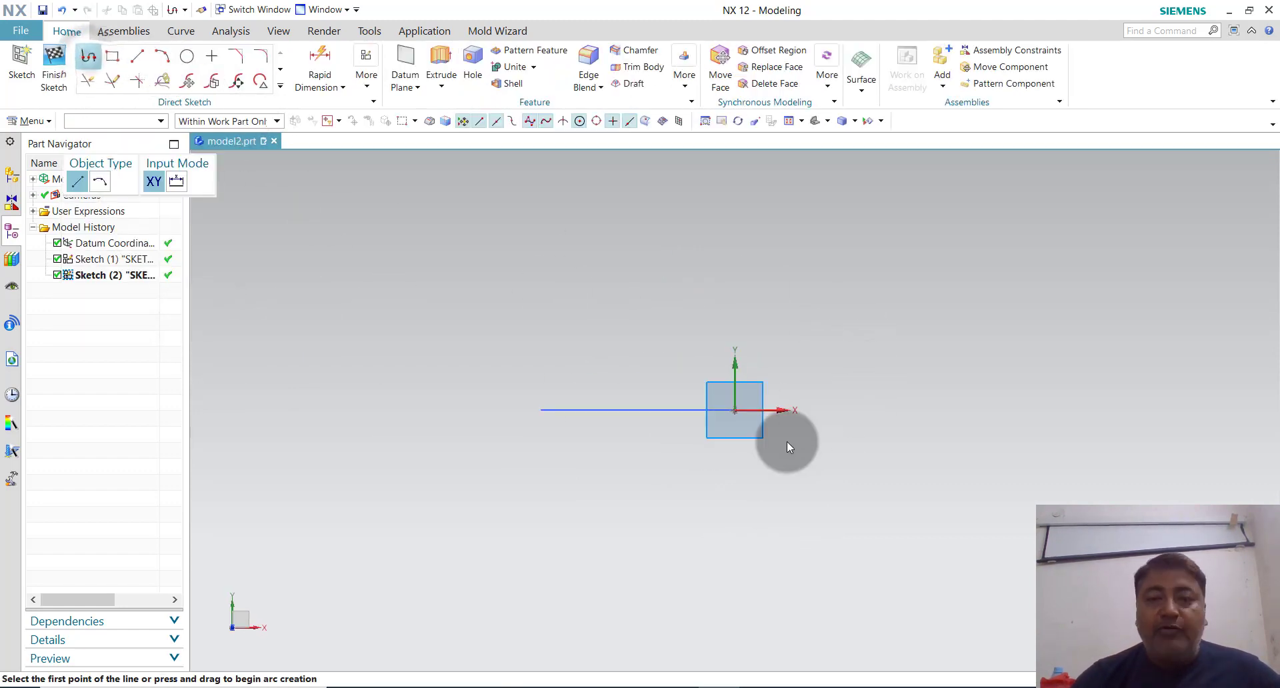
{"action": "left_click", "coordinate": [733, 409]}
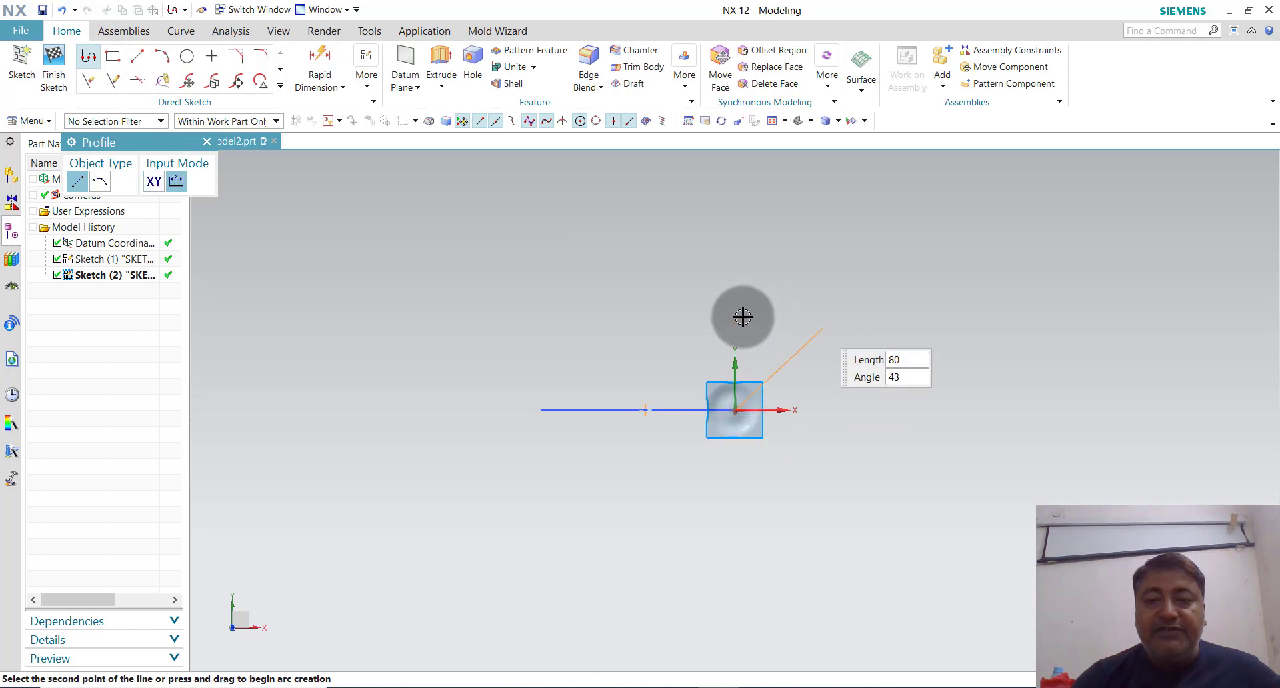
{"action": "left_click", "coordinate": [534, 269]}
{"action": "left_click", "coordinate": [533, 185]}
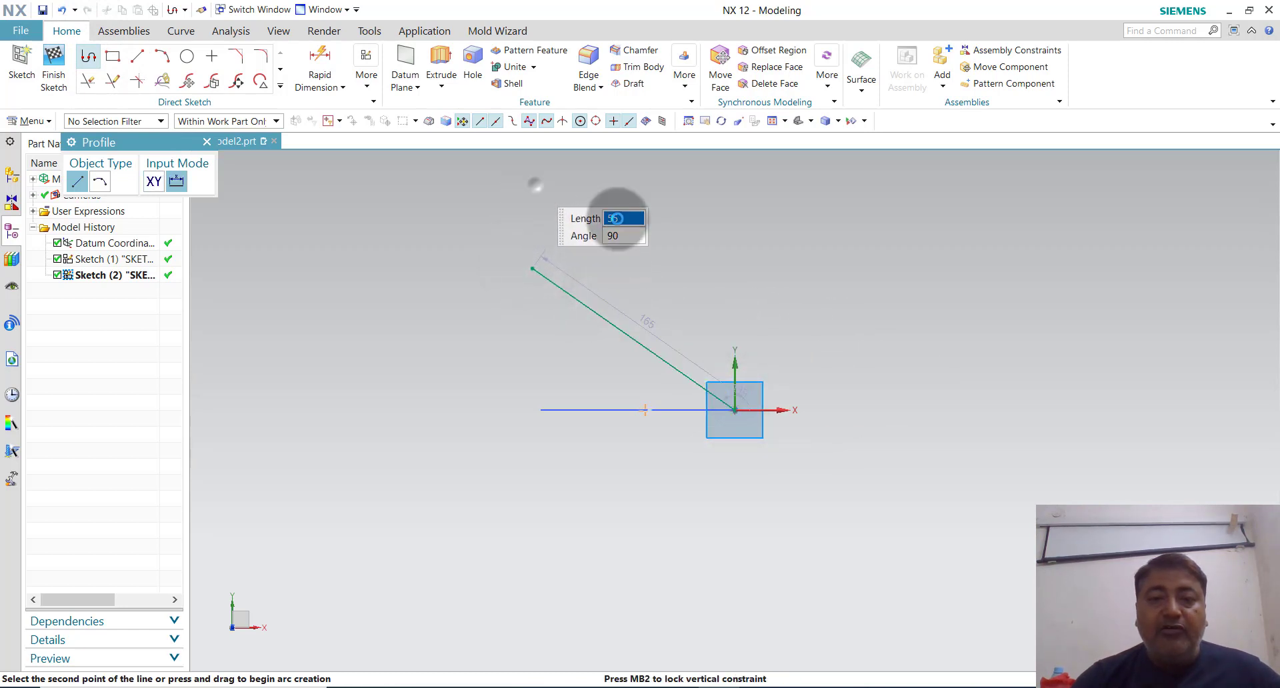
{"action": "key", "text": "Escape"}
{"action": "key", "text": "Escape"}
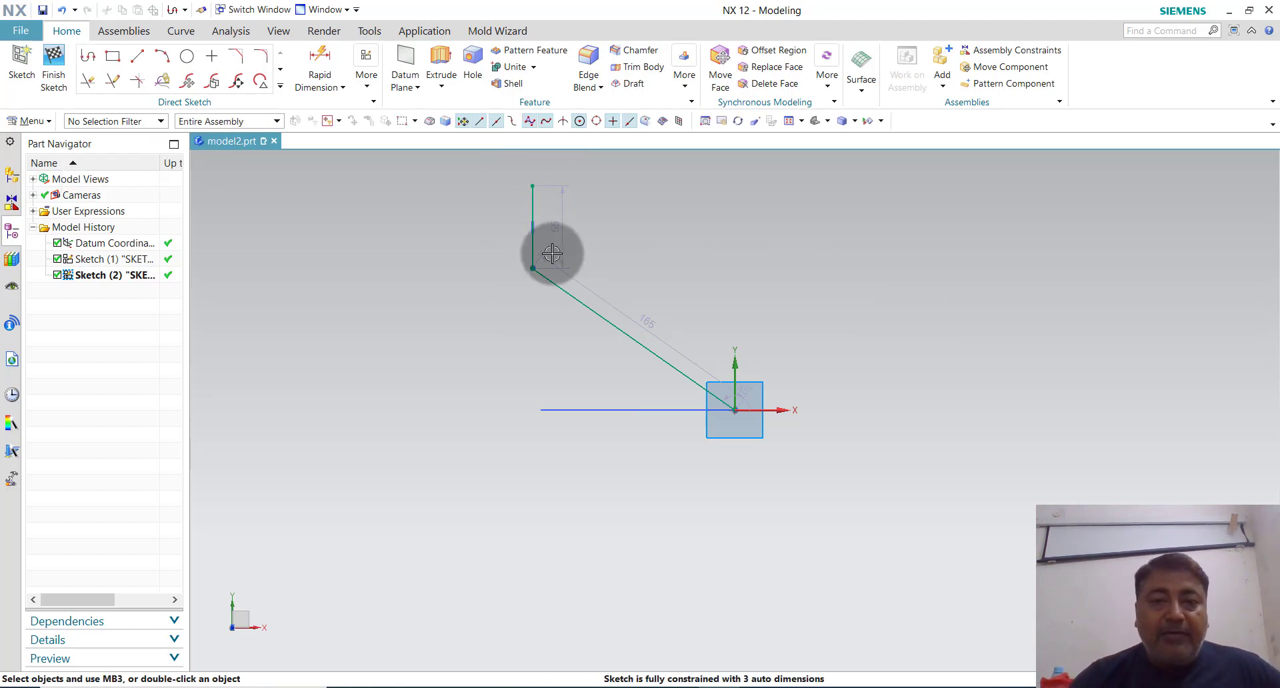
Move the short vertical line's dimension to the line's outer side and set its length to 40 mm.
{"action": "left_click_drag", "start_coordinate": [557, 227], "coordinate": [467, 221]}
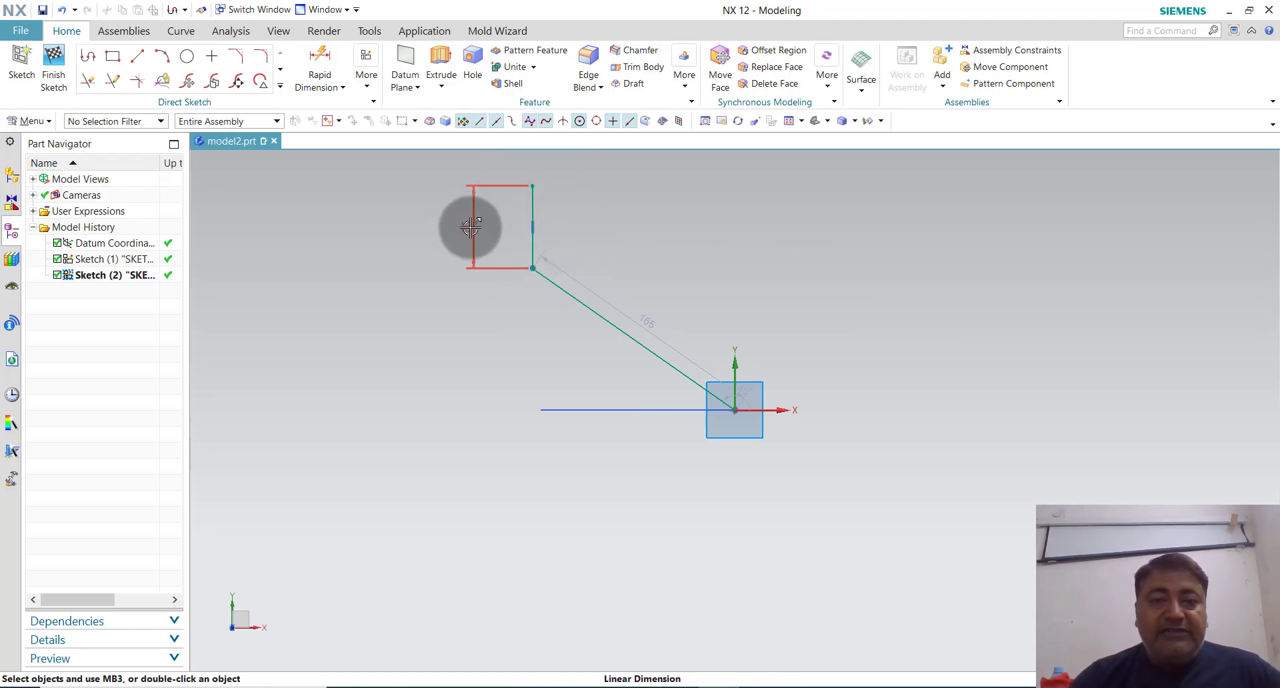
{"action": "double_click", "coordinate": [470, 228]}
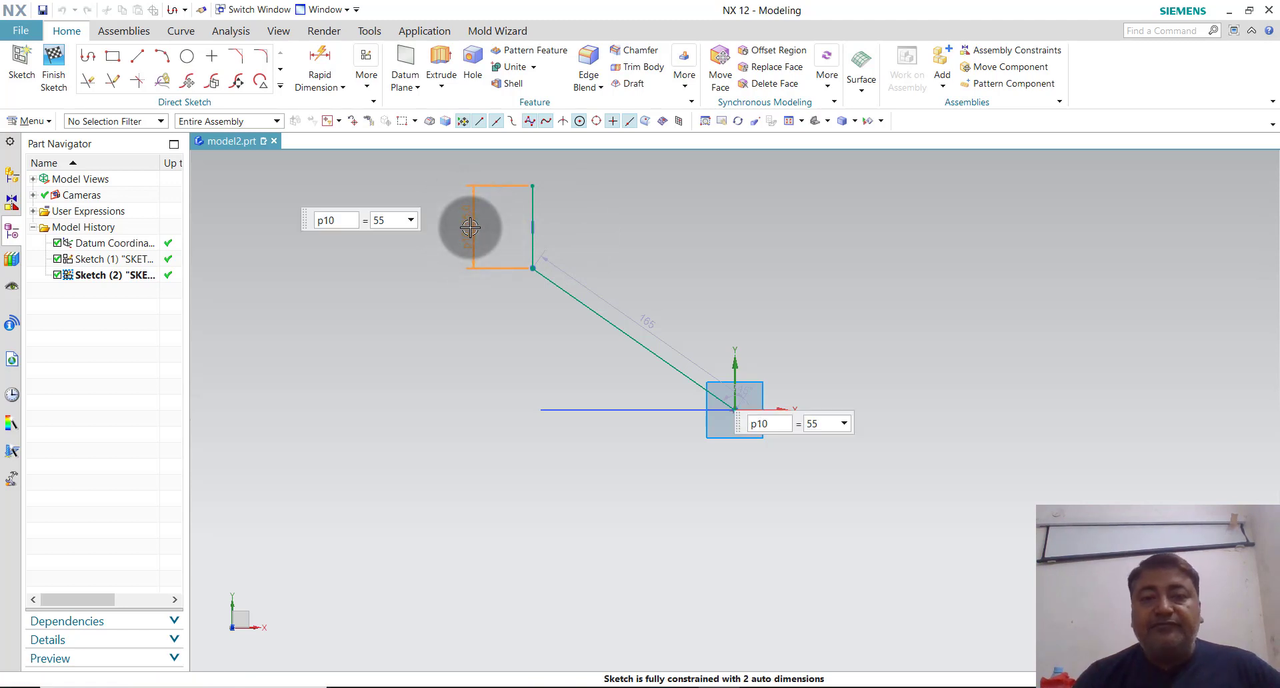
{"action": "key", "text": "Return"}
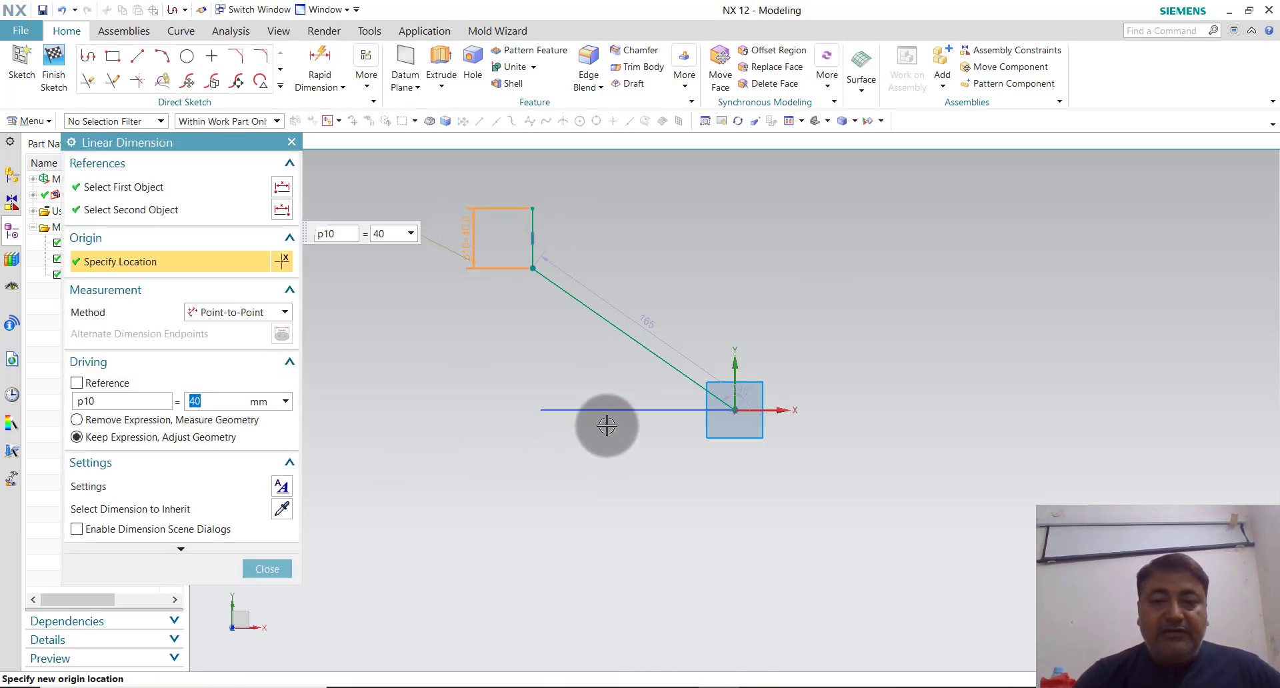
{"action": "left_click", "coordinate": [269, 569]}
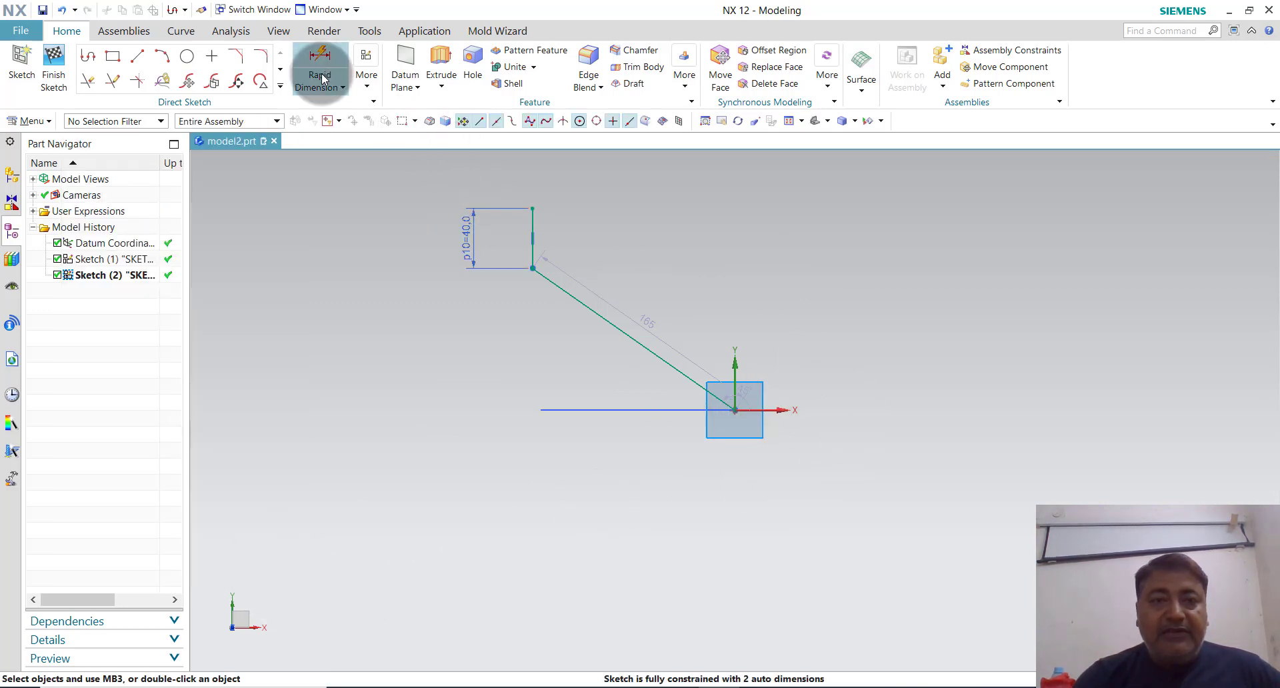
Dimension the vertical distance between the corner of the two lines and the X axis, and set it to 100 mm.
{"action": "left_click", "coordinate": [321, 63]}
{"action": "left_click", "coordinate": [533, 269]}
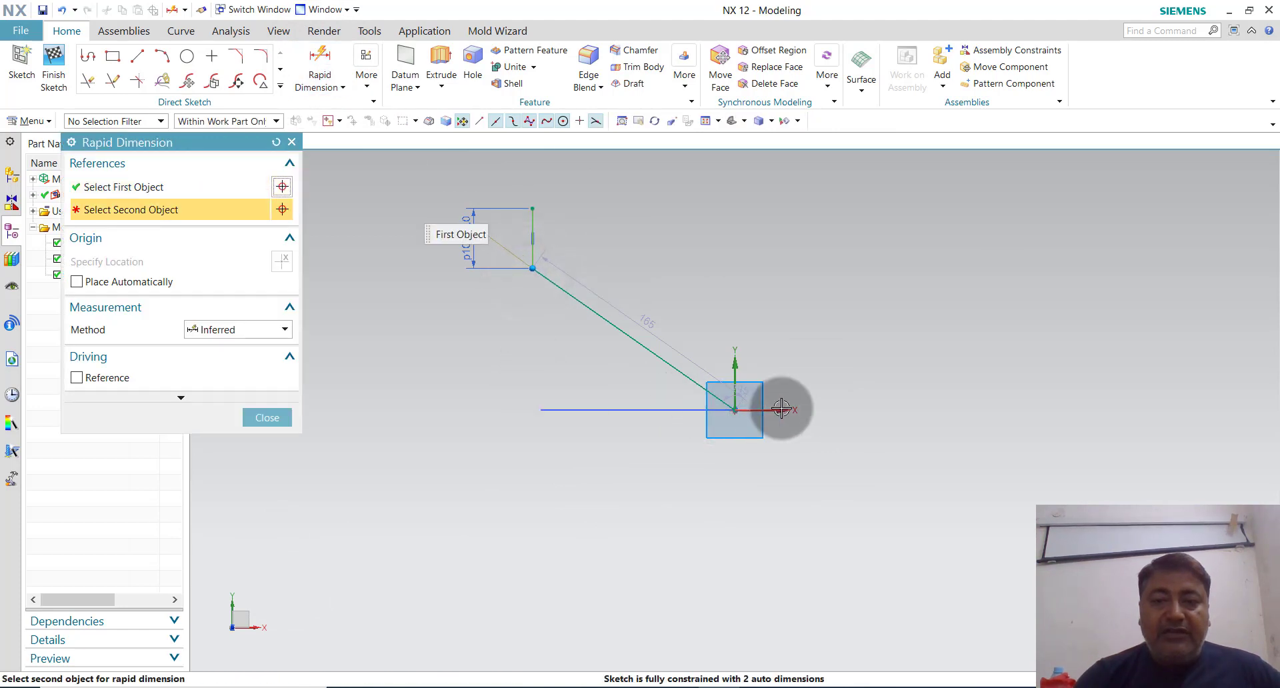
{"action": "left_click", "coordinate": [754, 410]}
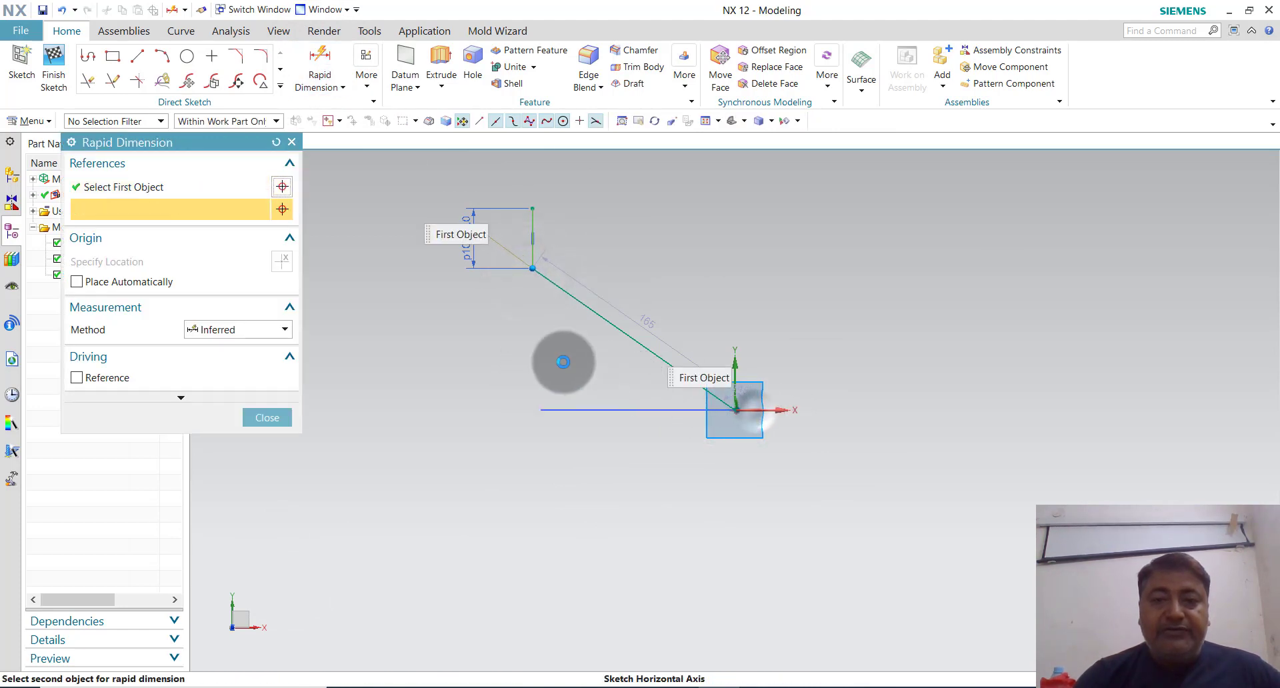
{"action": "left_click", "coordinate": [445, 347]}
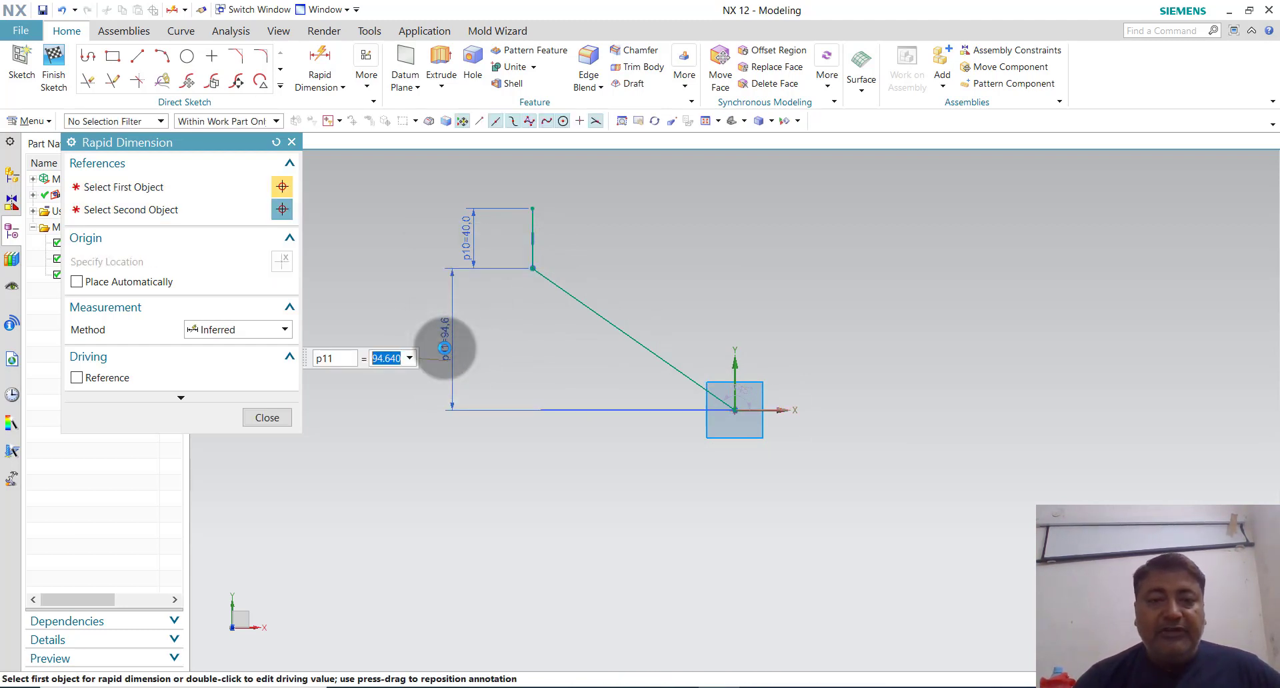
{"action": "type", "text": "100"}
{"action": "key", "text": "Return"}
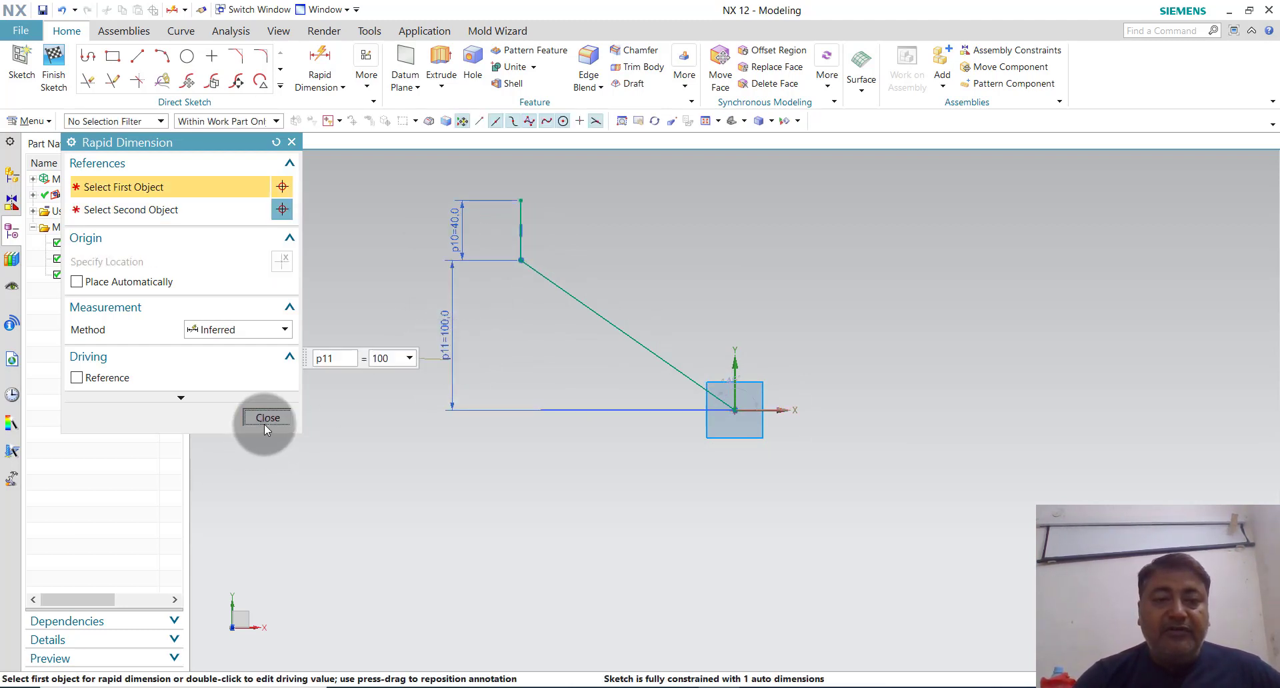
{"action": "left_click", "coordinate": [264, 422]}
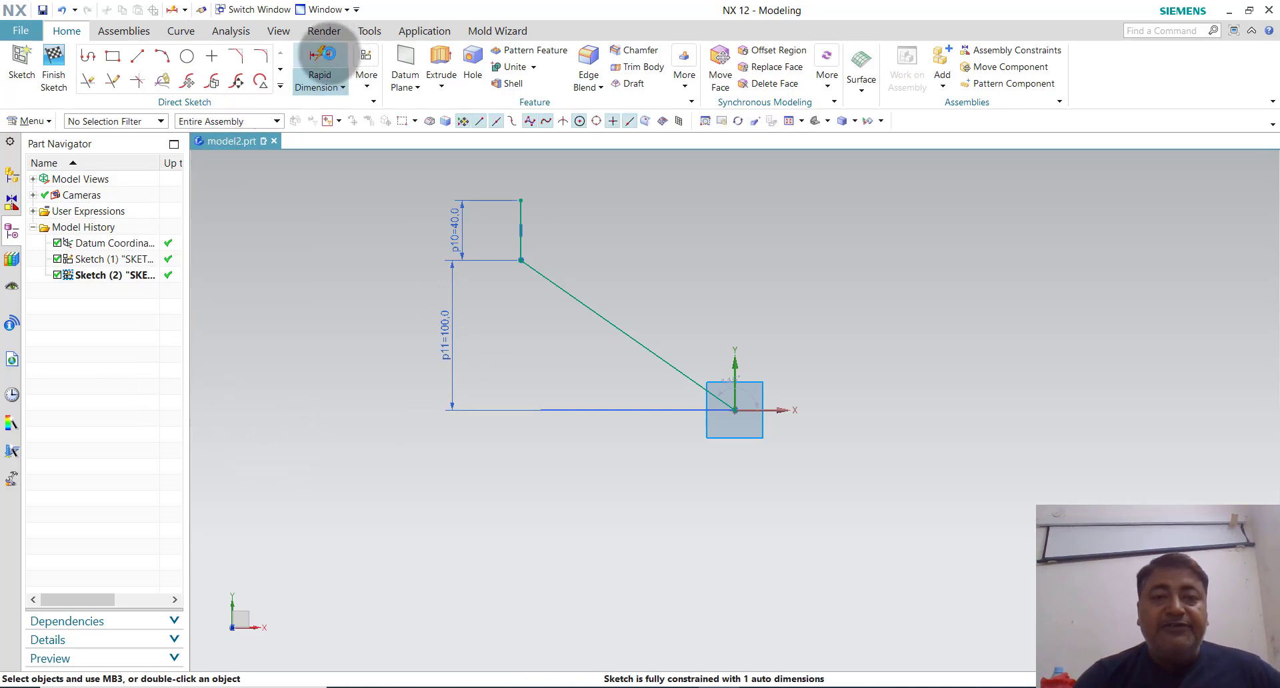
Dimension the horizontal distance between the corner of the two lines and the Y axis, and set it to 130 mm.
{"action": "left_click", "coordinate": [321, 53]}
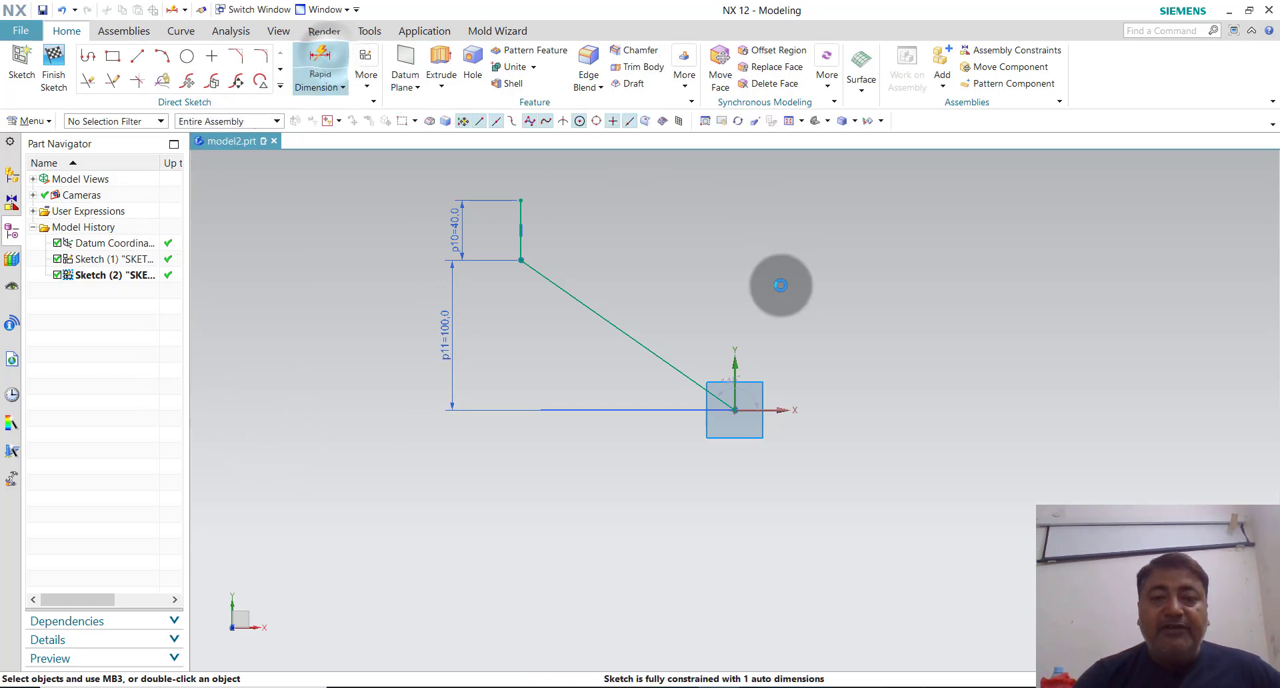
{"action": "left_click", "coordinate": [521, 258]}
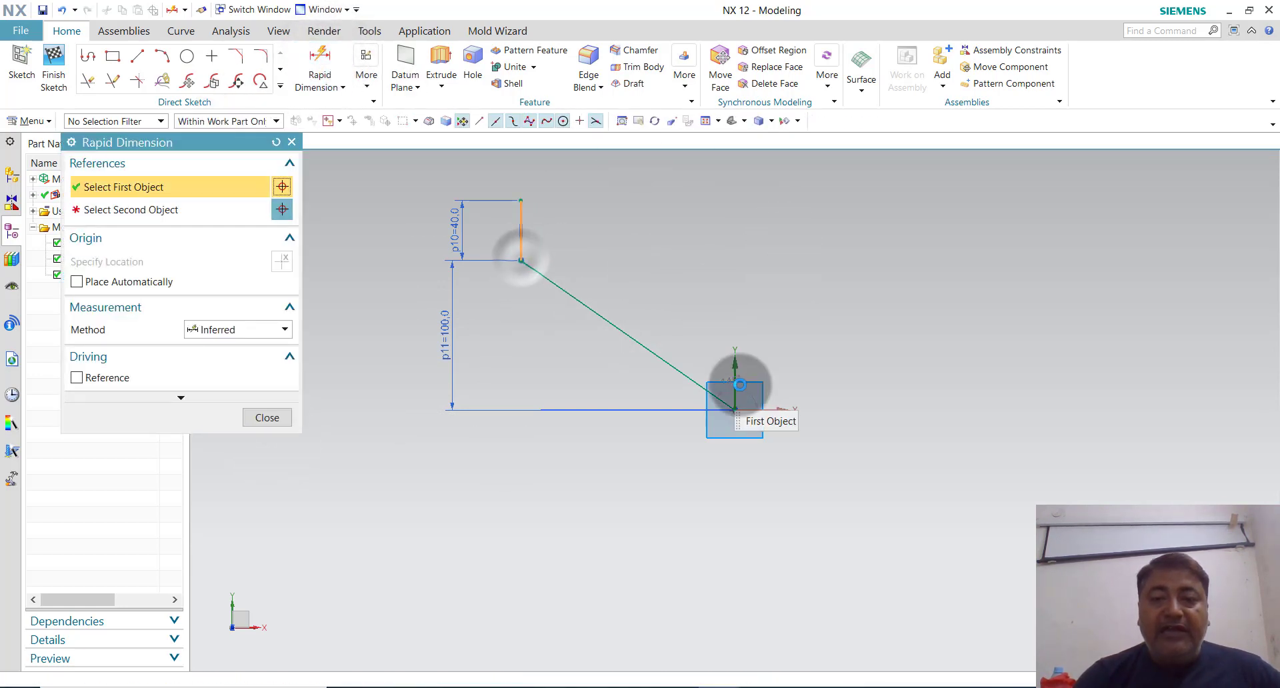
{"action": "left_click", "coordinate": [735, 367]}
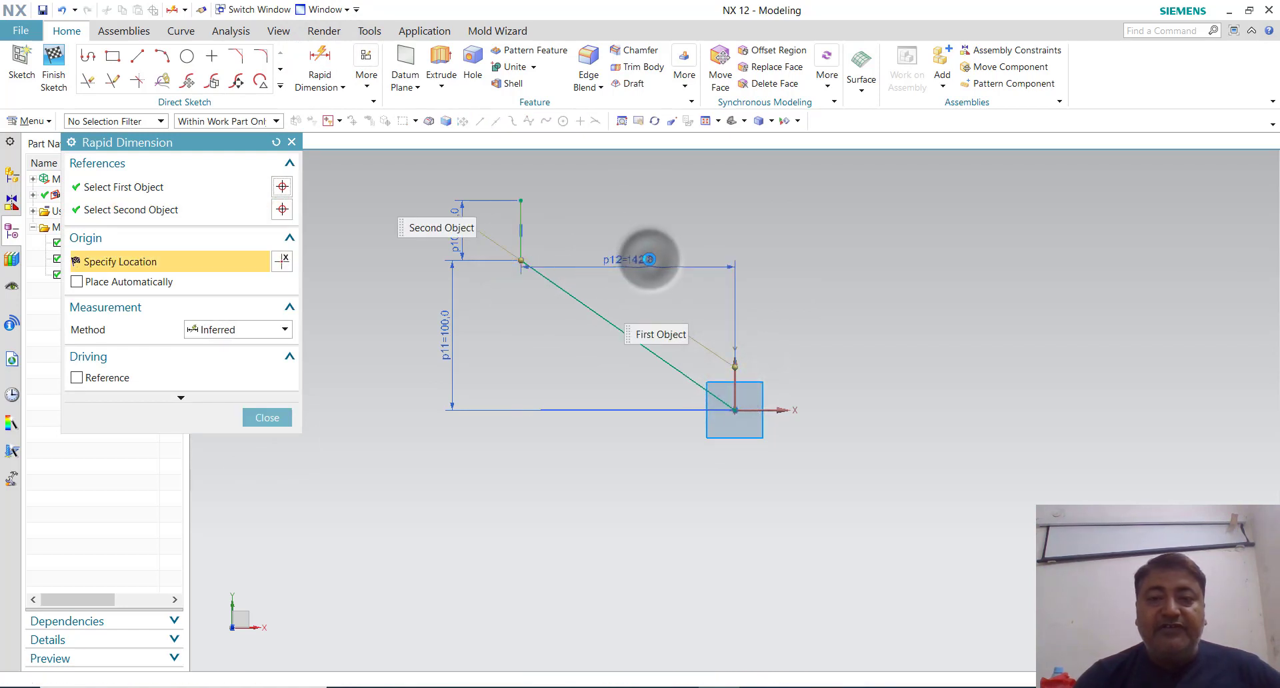
{"action": "left_click", "coordinate": [649, 259]}
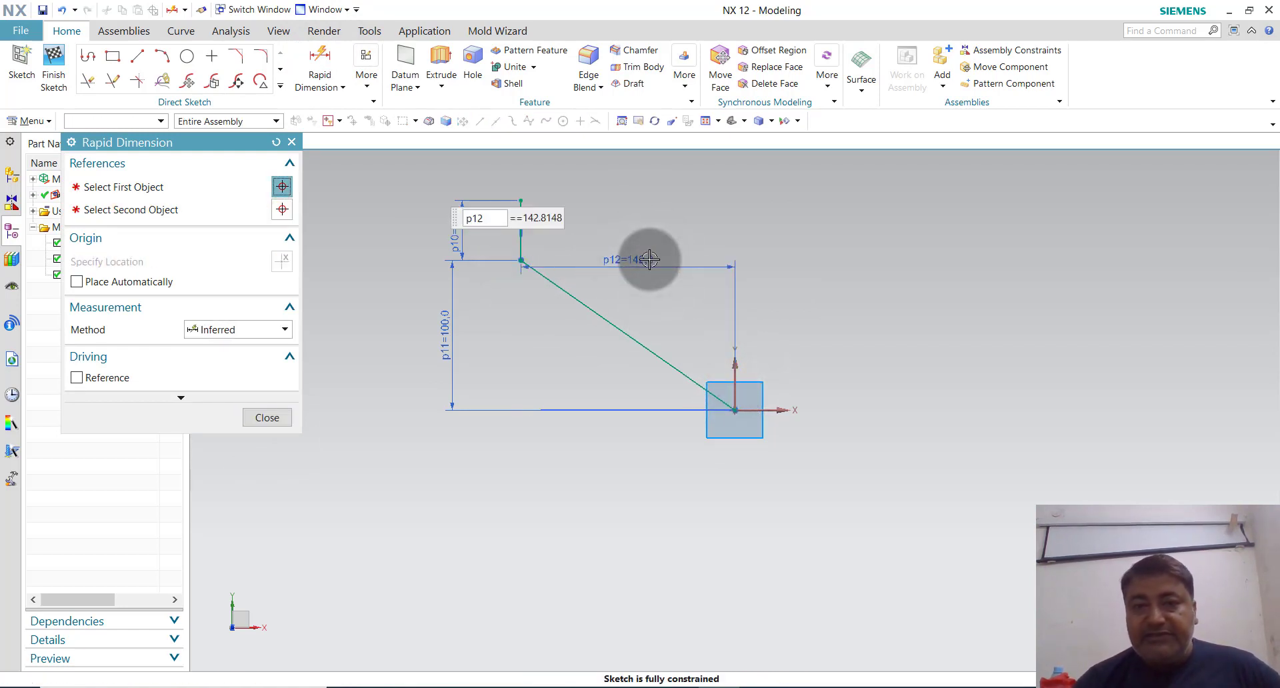
{"action": "type", "text": "130"}
{"action": "key", "text": "Return"}
{"action": "left_click", "coordinate": [268, 417]}
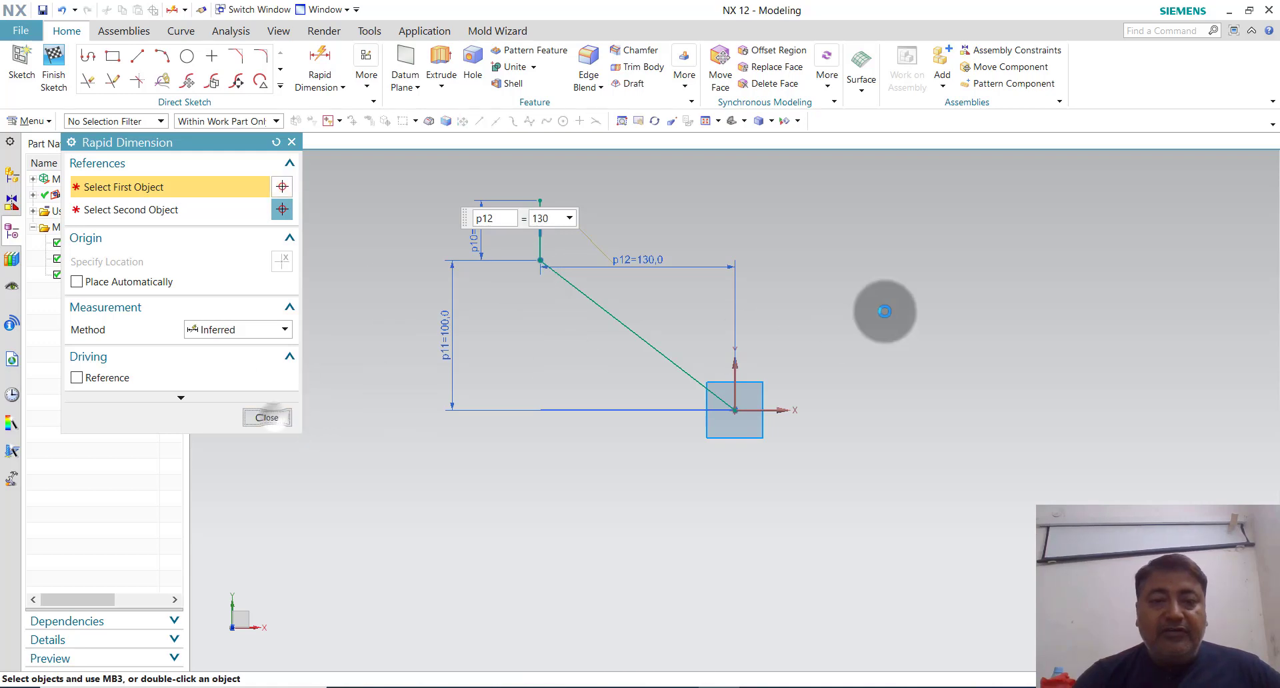
Fillet the corner between the short vertical and sloped lines with a 50 mm radius and finish the sketch.
{"action": "left_click", "coordinate": [260, 56]}
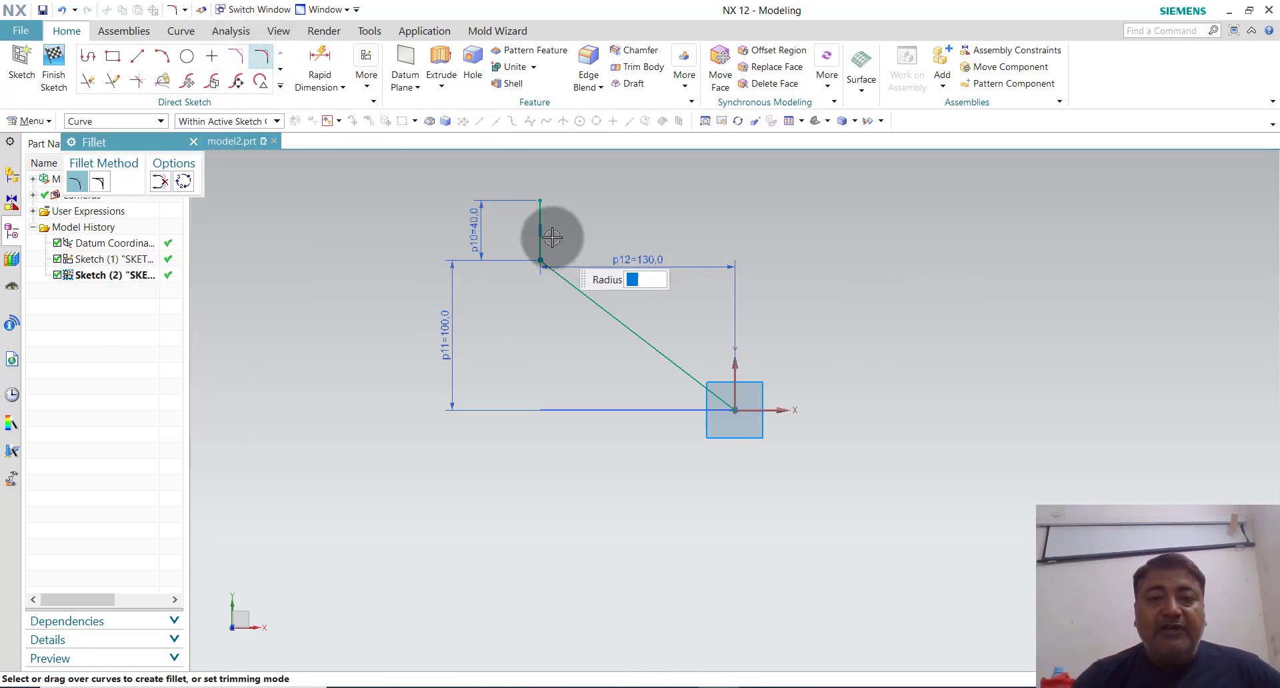
{"action": "left_click", "coordinate": [540, 216]}
{"action": "left_click", "coordinate": [585, 292]}
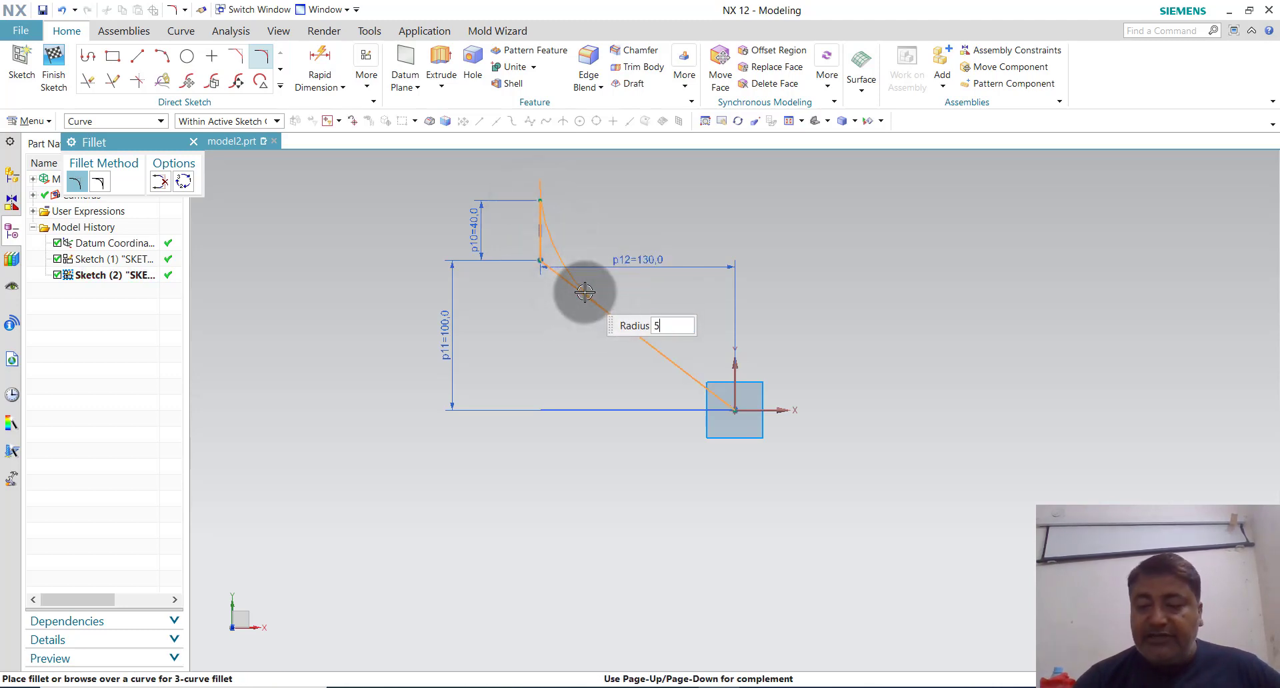
{"action": "left_click", "coordinate": [584, 292]}
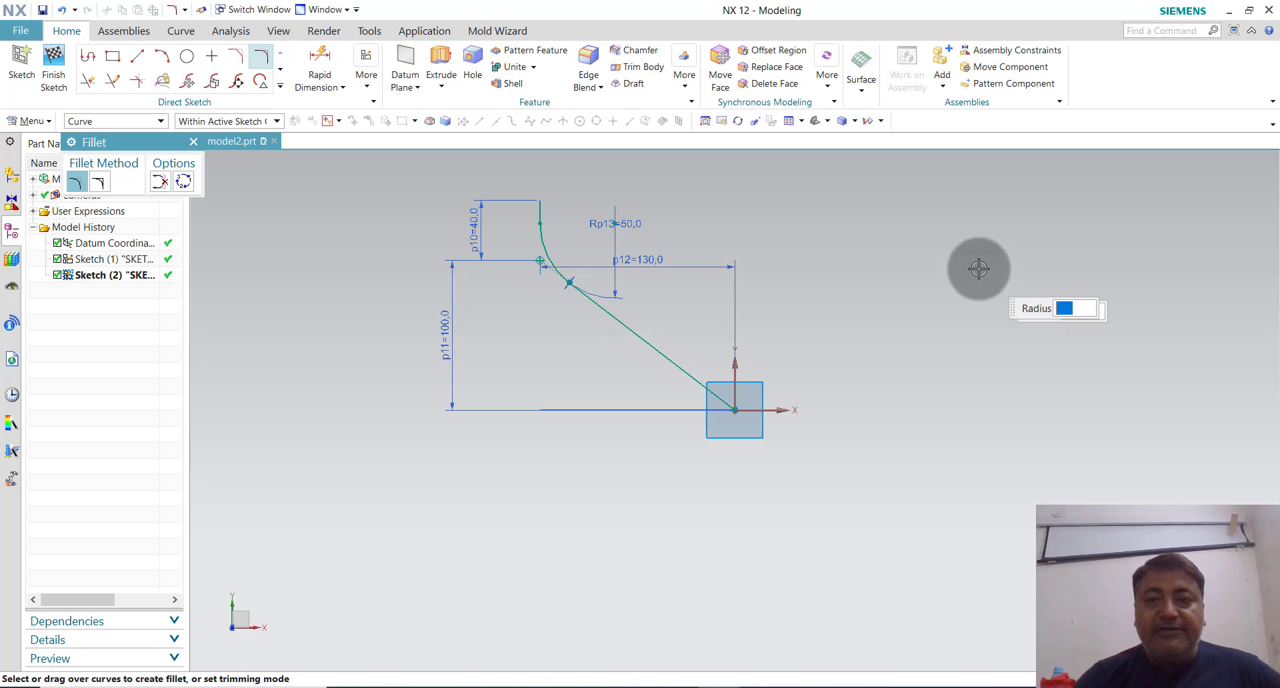
{"action": "left_click", "coordinate": [54, 75]}
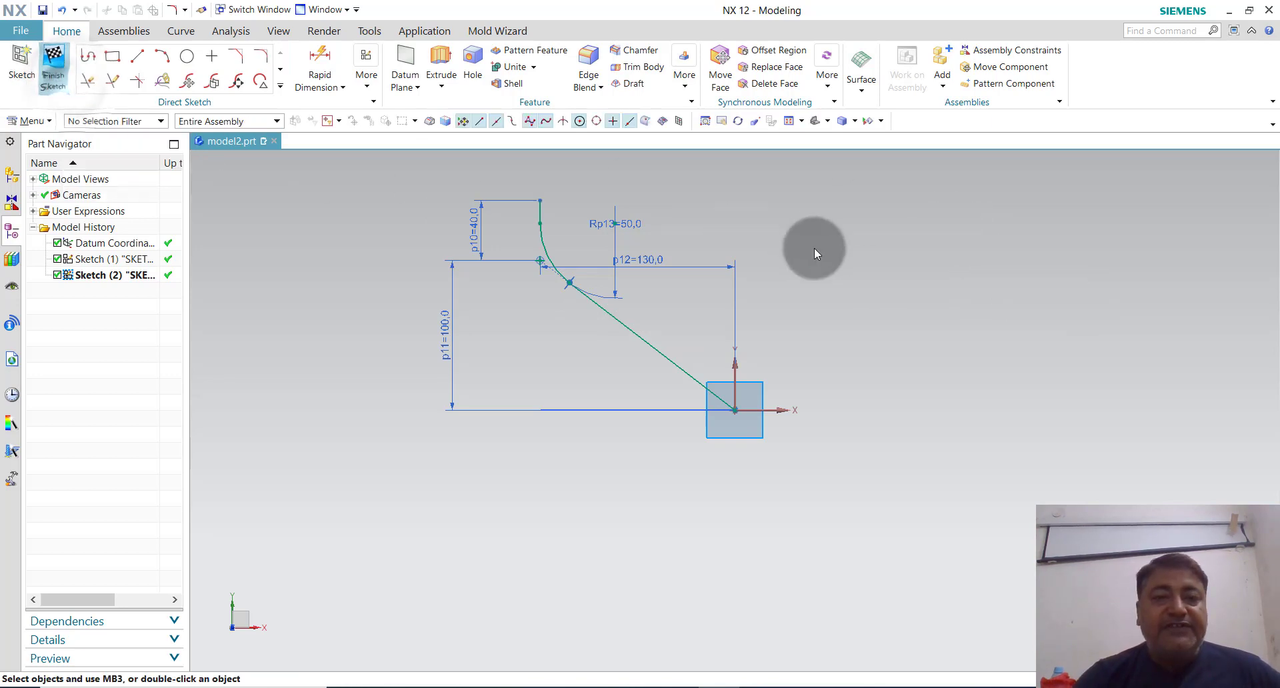
Create a Combined Projection curve from the first and second sketches, with both projection directions normal to the curve plane.
{"action": "mouse_move", "coordinate": [814, 251]}
{"action": "middle_mouse_down"}
{"action": "mouse_move", "coordinate": [918, 391]}
{"action": "mouse_move", "coordinate": [901, 411]}
{"action": "mouse_move", "coordinate": [938, 414]}
{"action": "mouse_move", "coordinate": [920, 437]}
{"action": "middle_mouse_up"}
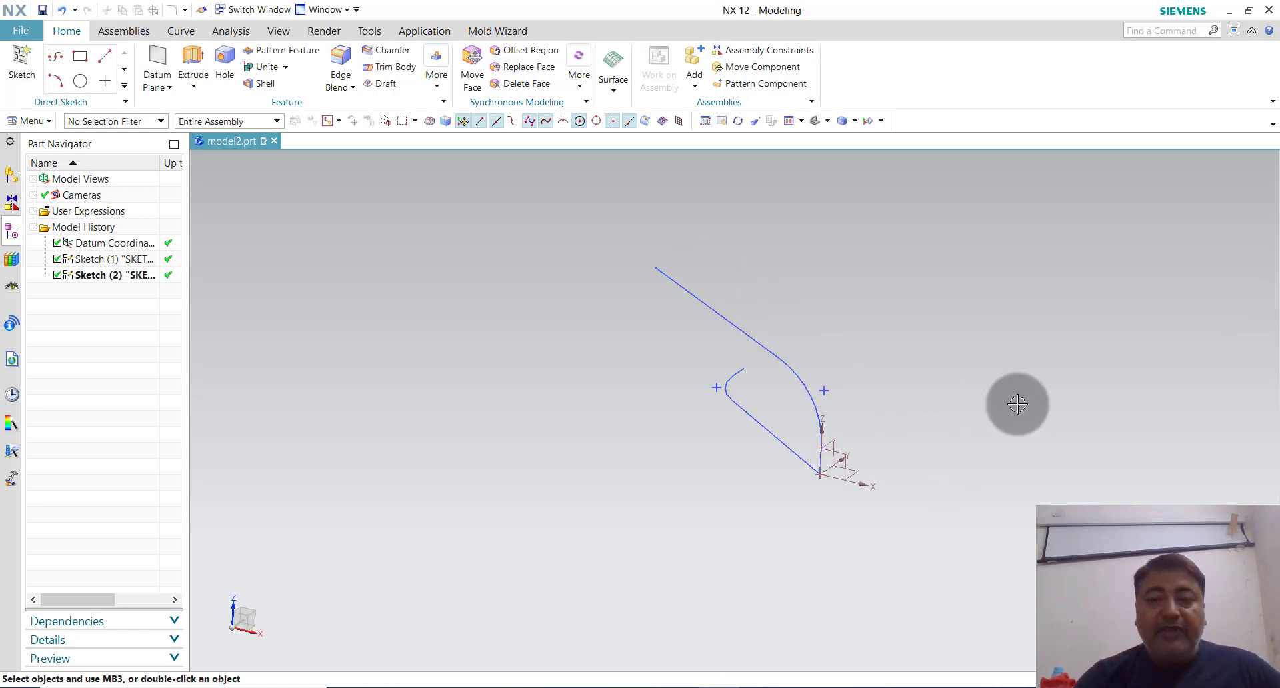
{"action": "left_click", "coordinate": [44, 123]}
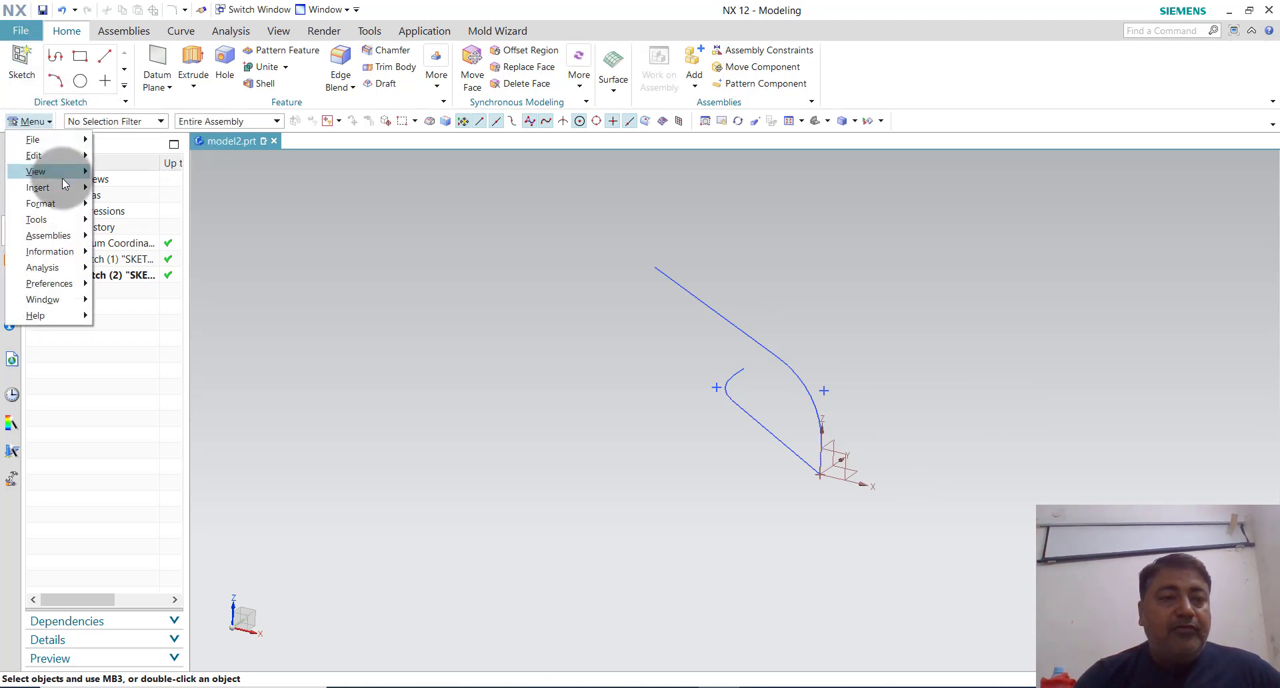
{"action": "mouse_move", "coordinate": [64, 188]}
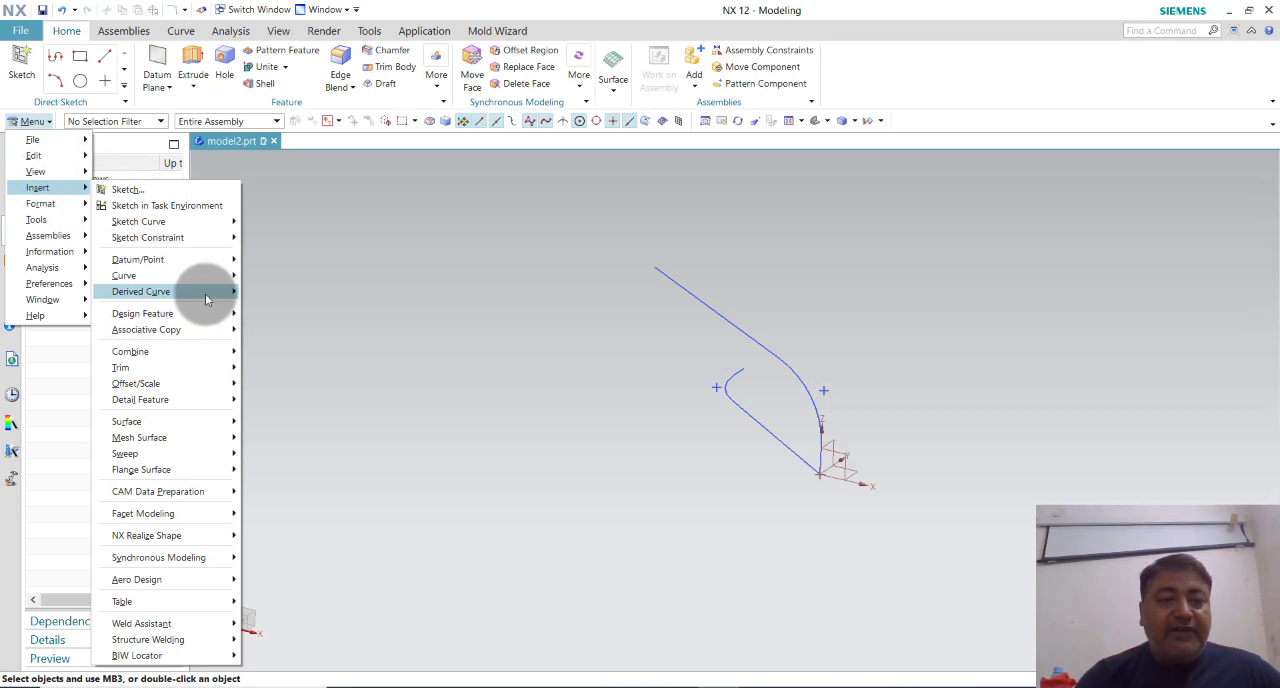
{"action": "mouse_move", "coordinate": [205, 294]}
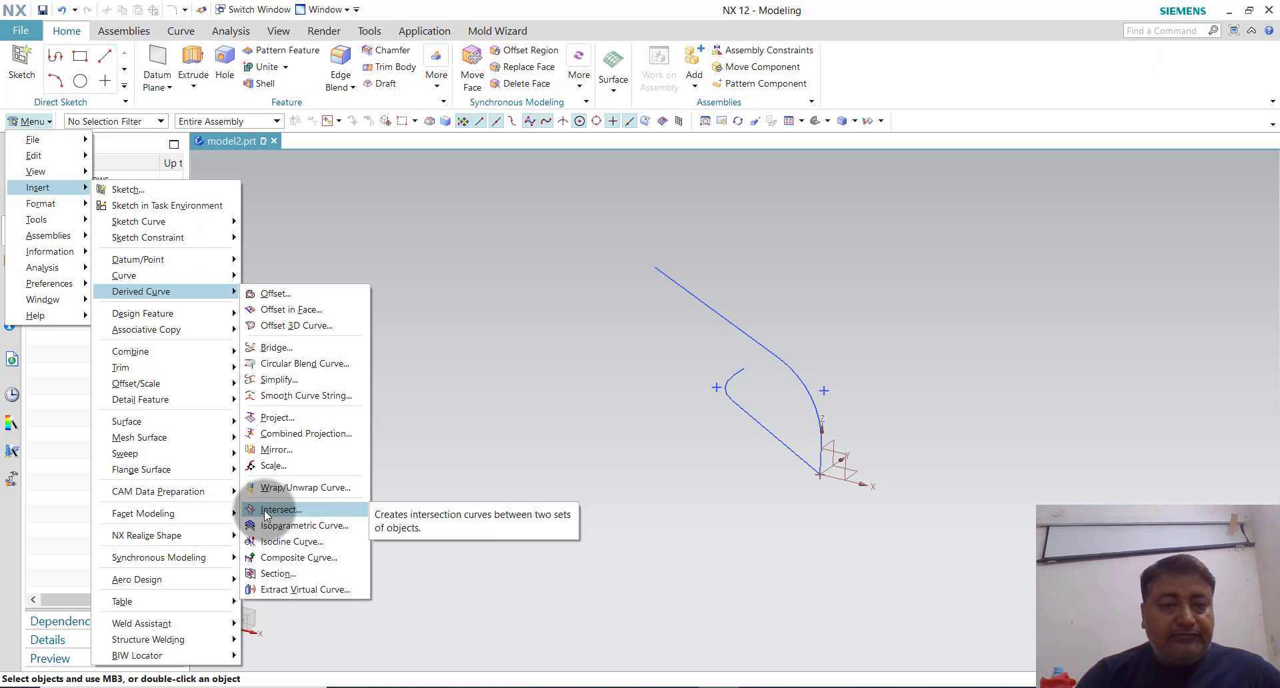
{"action": "left_click", "coordinate": [277, 435]}
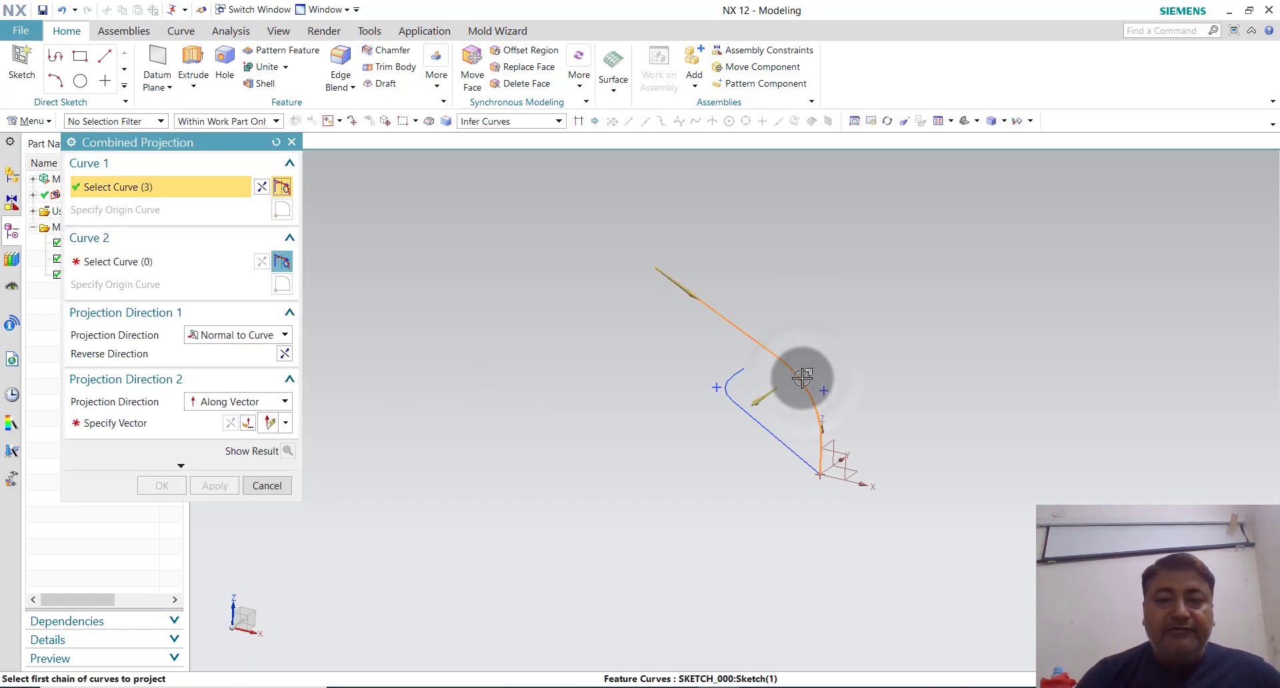
{"action": "left_click", "coordinate": [143, 260]}
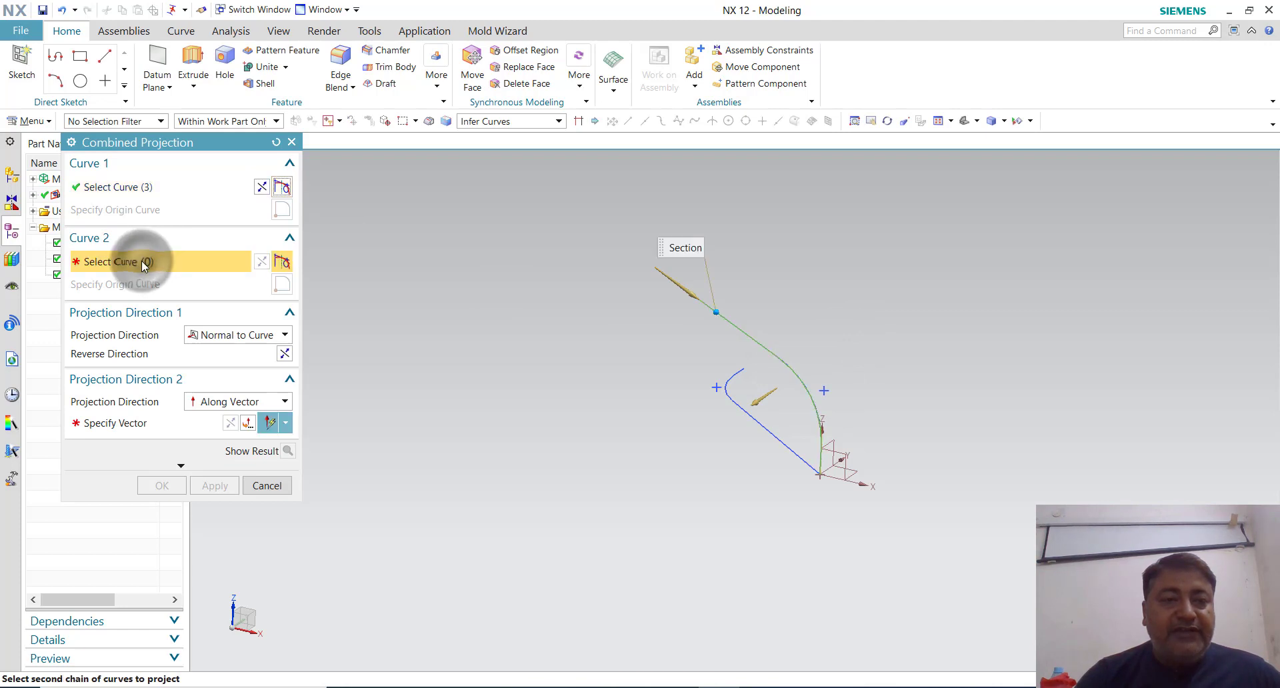
{"action": "left_click", "coordinate": [767, 427]}
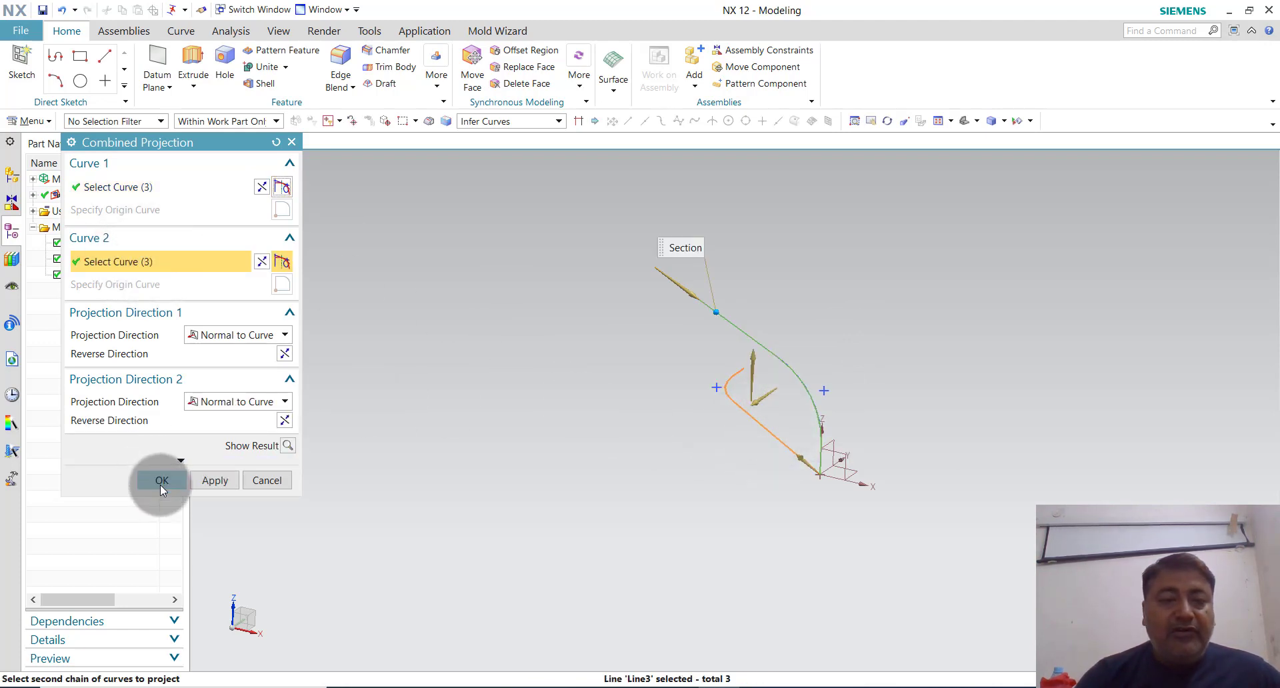
{"action": "left_click", "coordinate": [161, 480]}
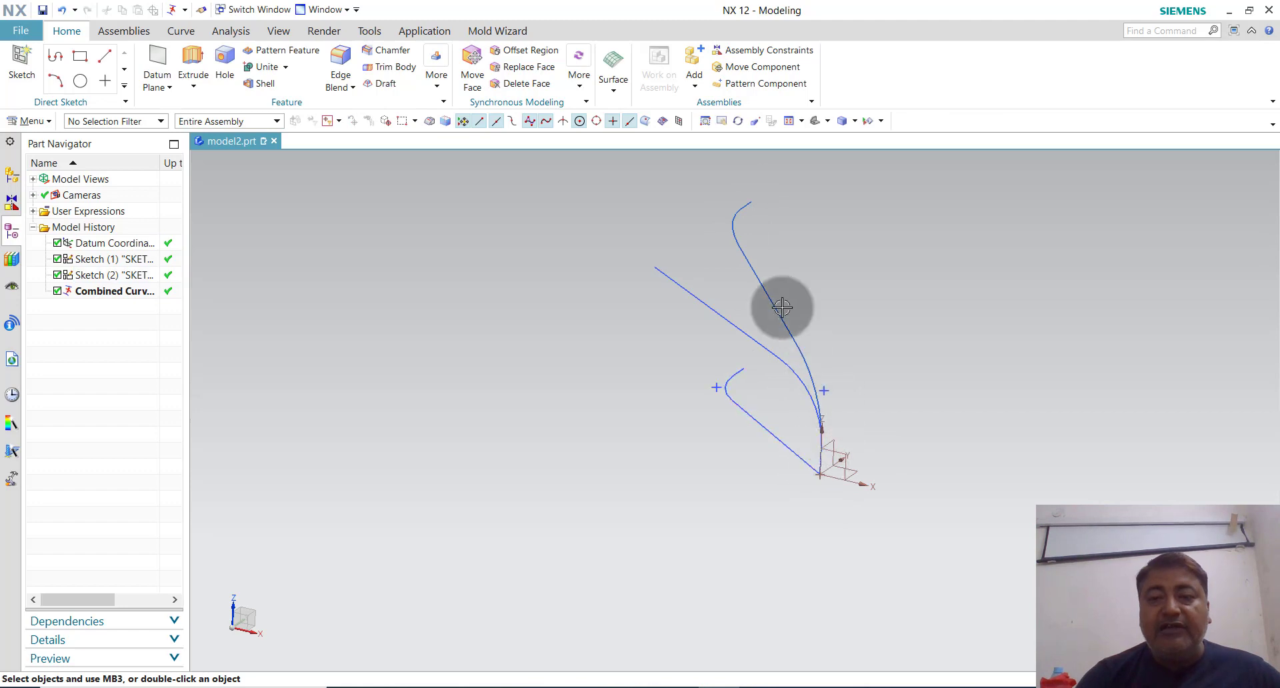
Hide both path sketches, leaving the combined projection curve displayed.
{"action": "left_click", "coordinate": [734, 326]}
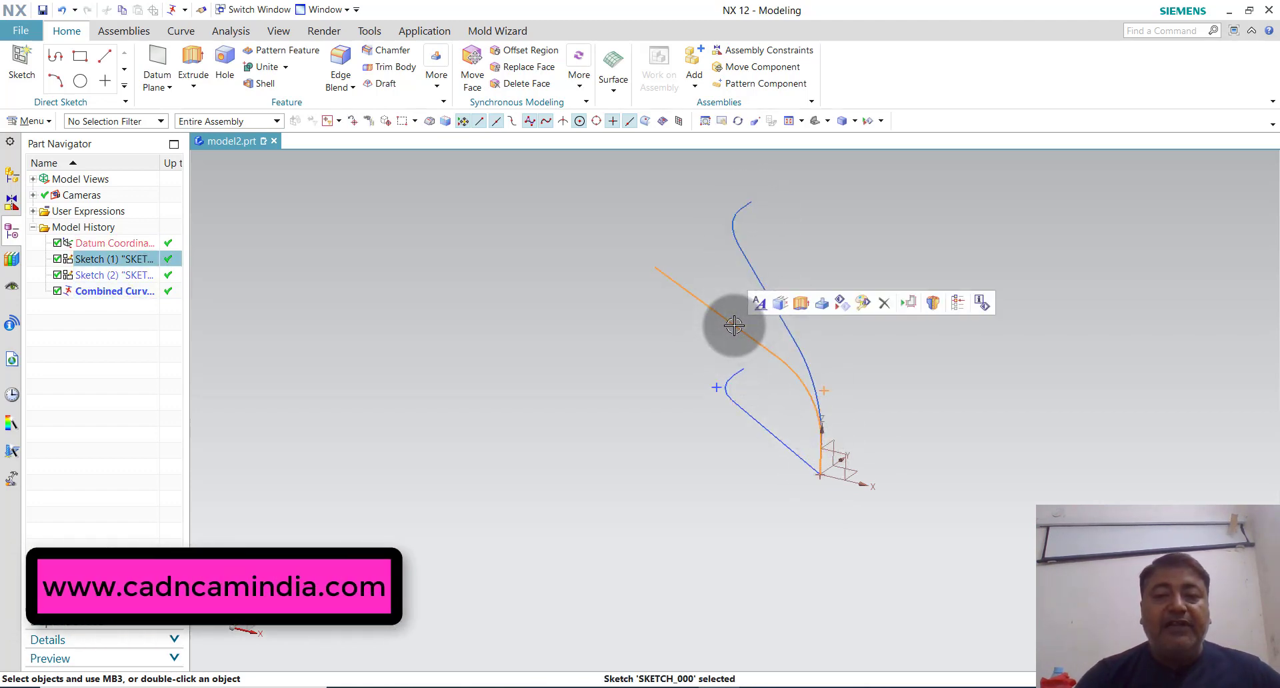
{"action": "left_click", "coordinate": [104, 274], "text": "ctrl"}
{"action": "right_click", "coordinate": [104, 275]}
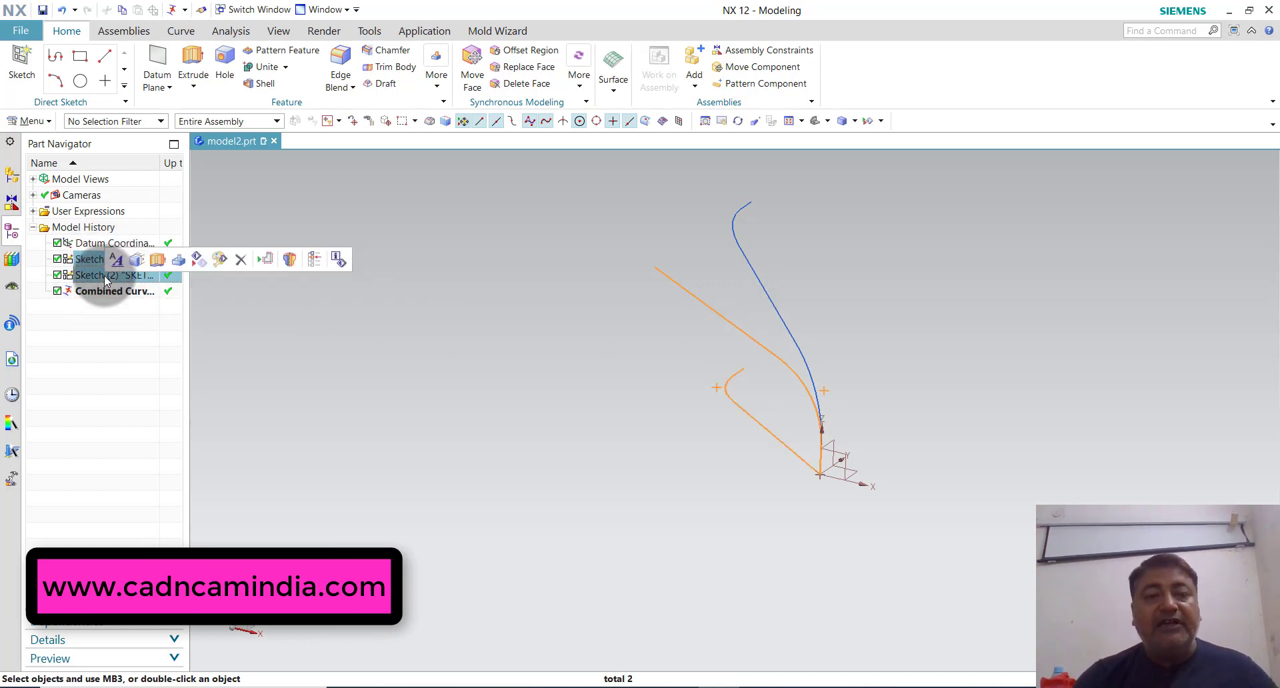
{"action": "left_click", "coordinate": [133, 285]}
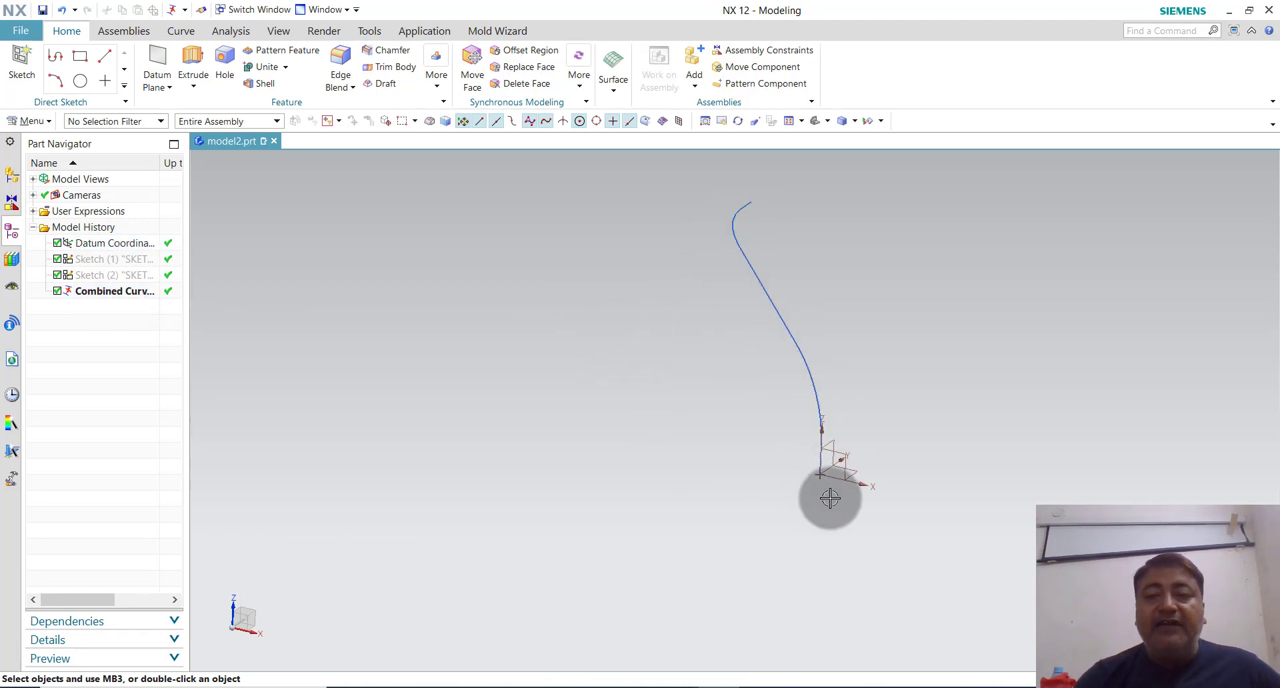
Create a sketch on the XY plane and draw a circle about 76.4 mm in diameter centred on the origin.
{"action": "left_click", "coordinate": [30, 81]}
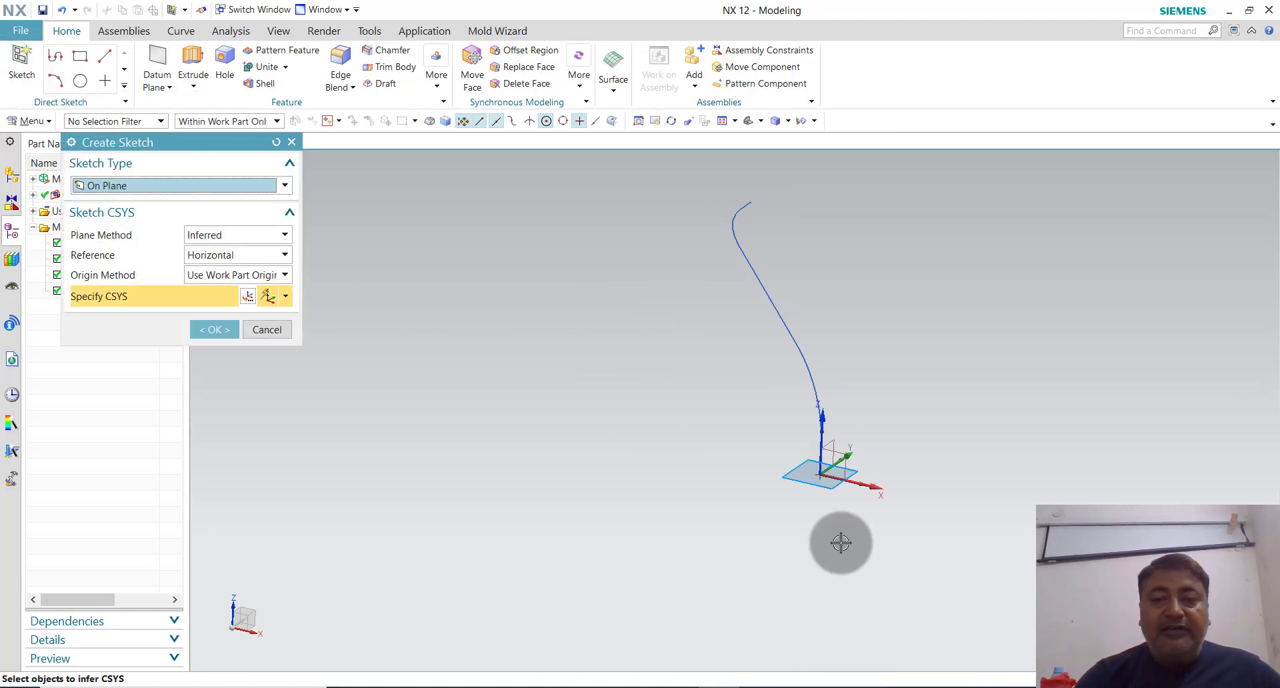
{"action": "left_click", "coordinate": [214, 330]}
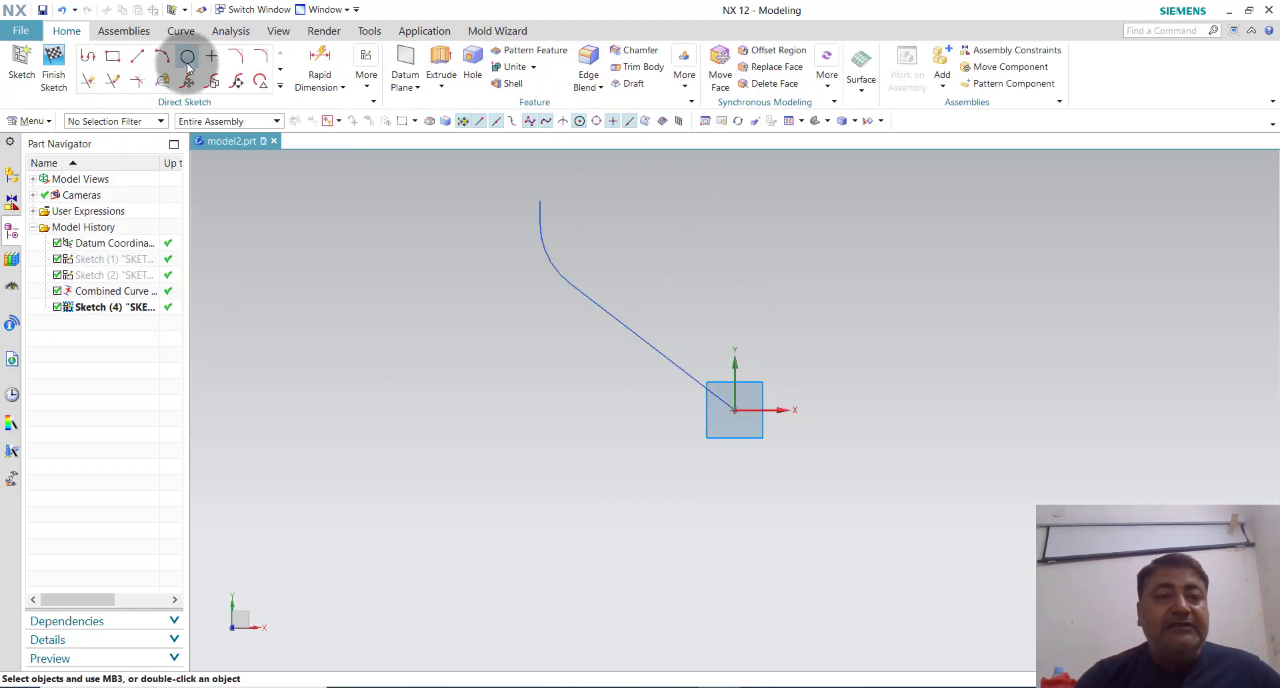
{"action": "left_click", "coordinate": [188, 64]}
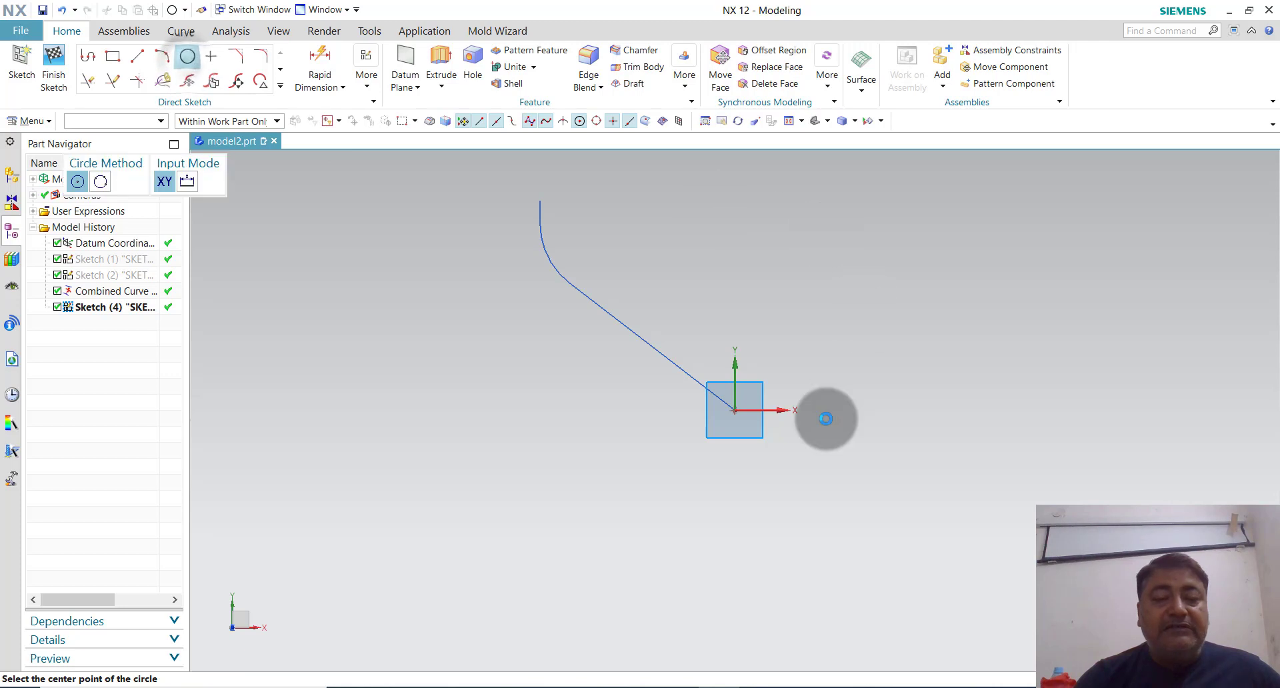
{"action": "left_click", "coordinate": [743, 410]}
{"action": "left_click", "coordinate": [767, 363]}
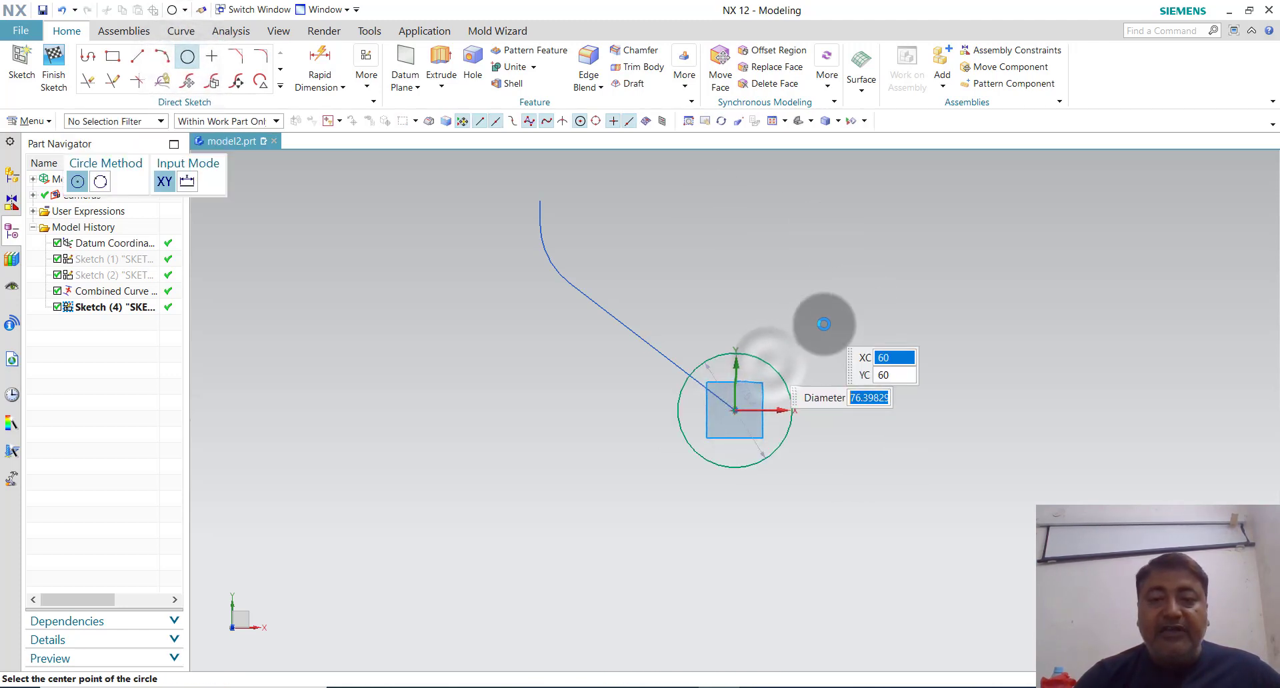
{"action": "key", "text": "Escape"}
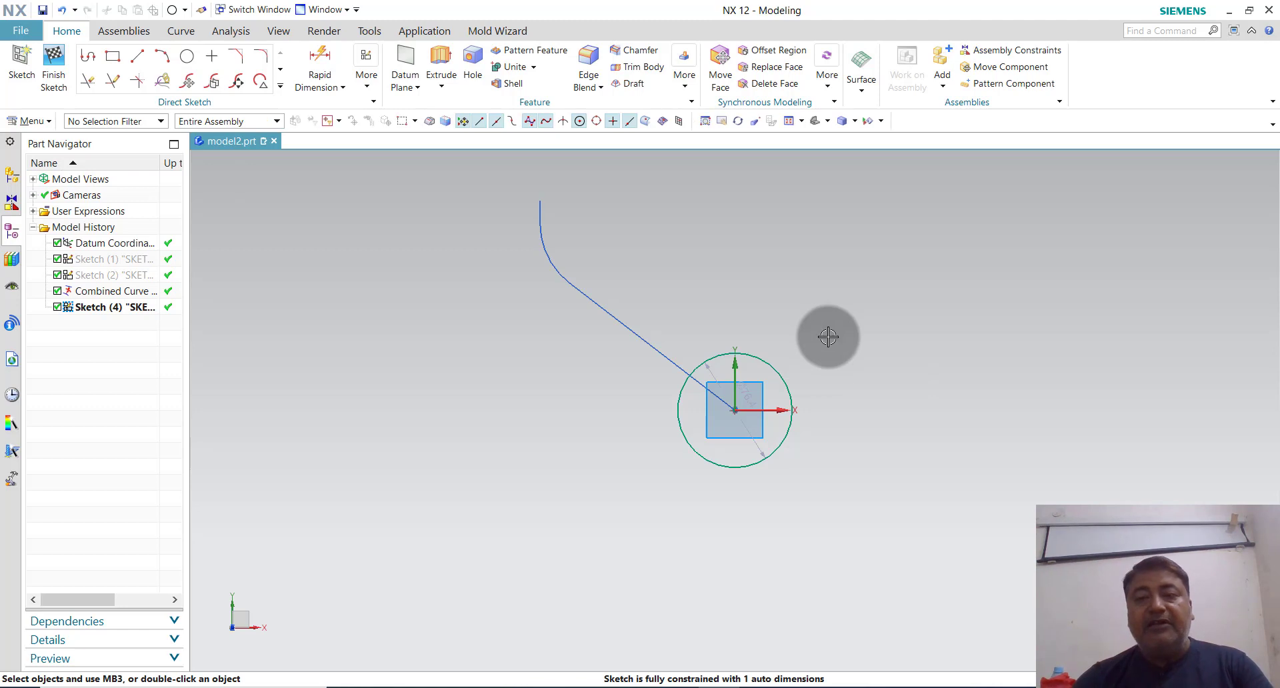
Dimension the circle's diameter, set it to 40 mm, and finish the sketch.
{"action": "left_click_drag", "start_coordinate": [741, 395], "coordinate": [827, 331]}
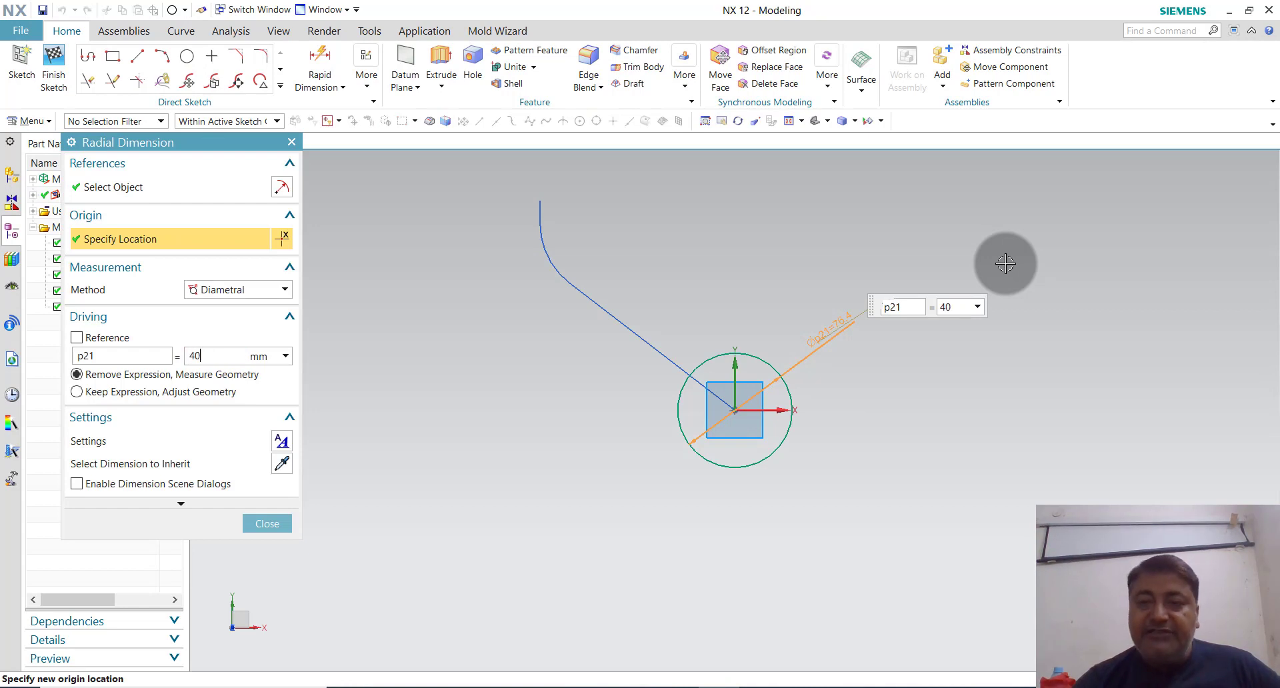
{"action": "key", "text": "Return"}
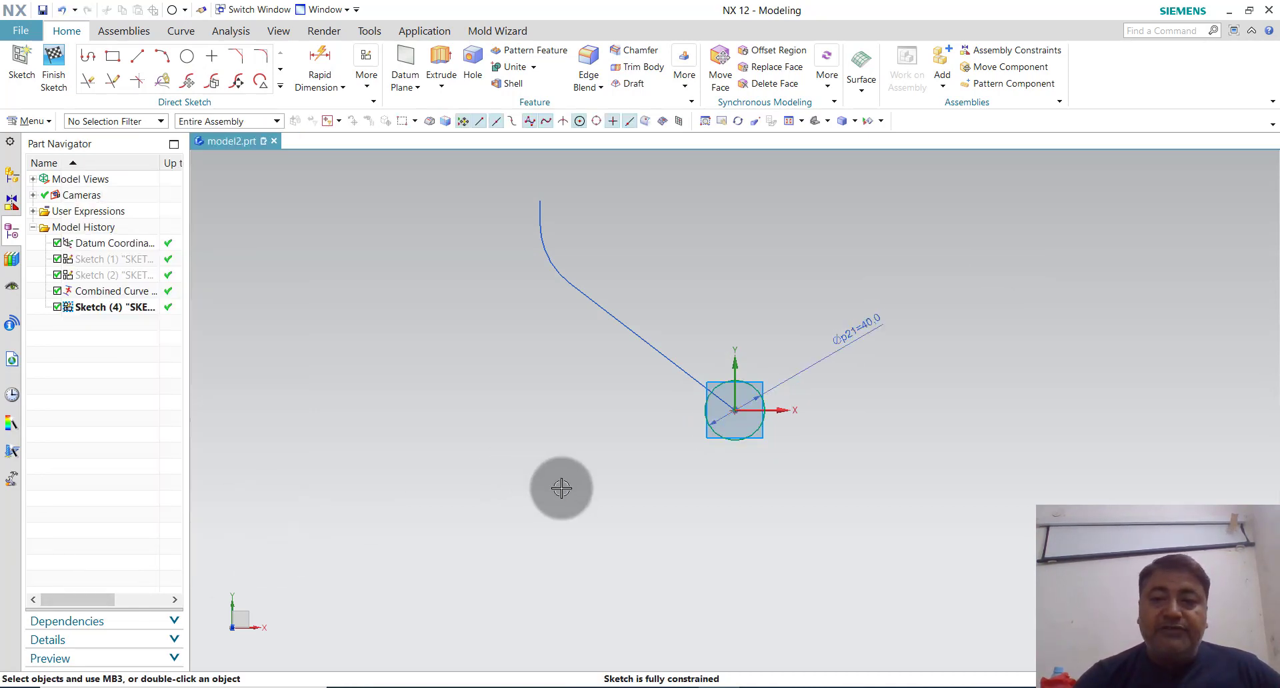
{"action": "left_click", "coordinate": [53, 76]}
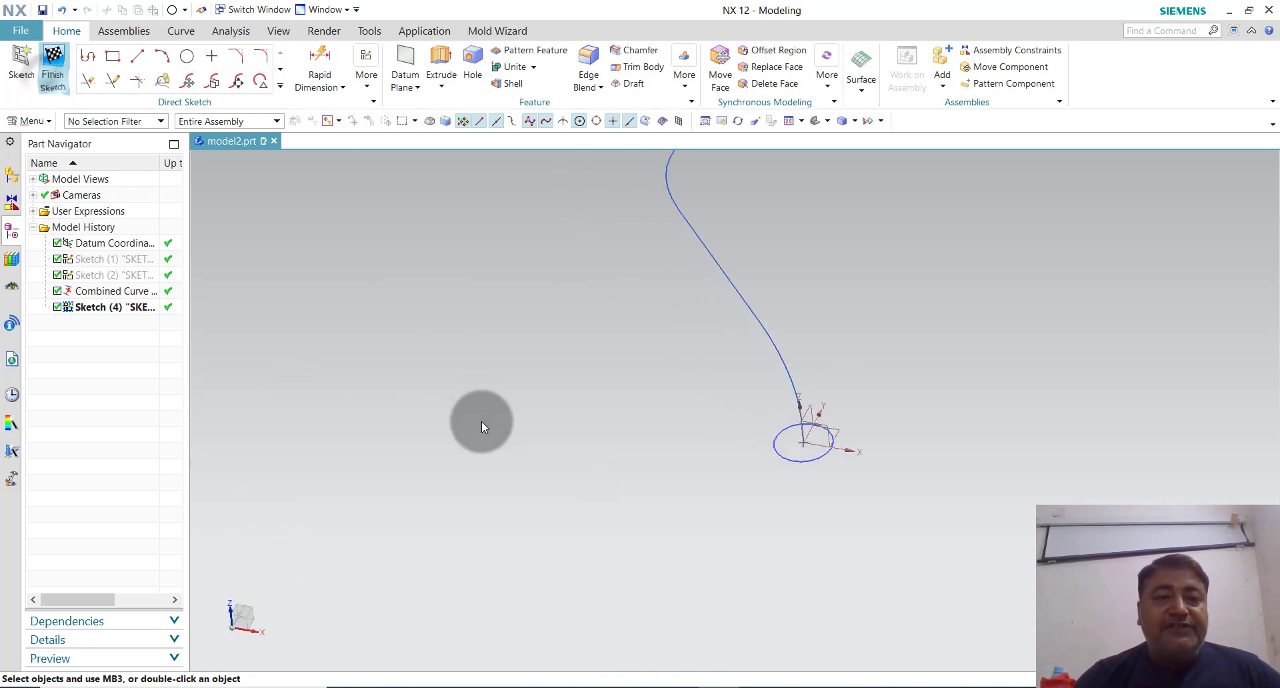
Create a Swept solid using the 40 mm circle as the section and the combined projection curve as the guide.
{"action": "left_click", "coordinate": [37, 123]}
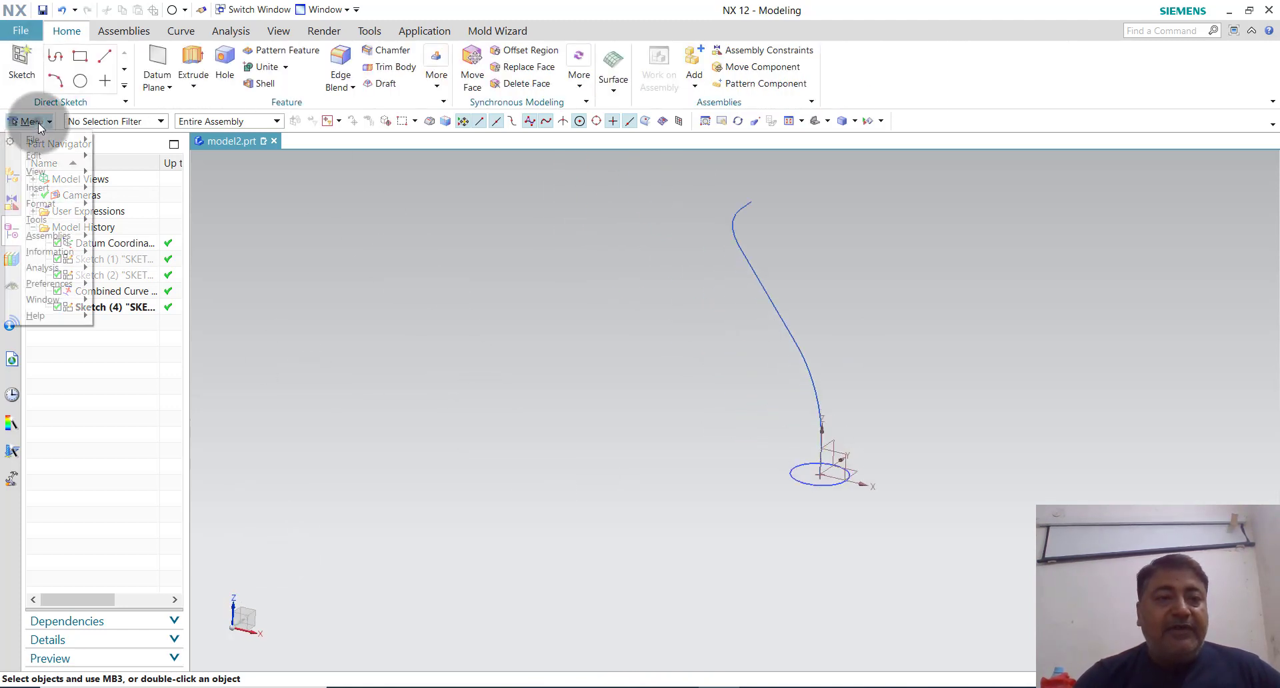
{"action": "mouse_move", "coordinate": [59, 174]}
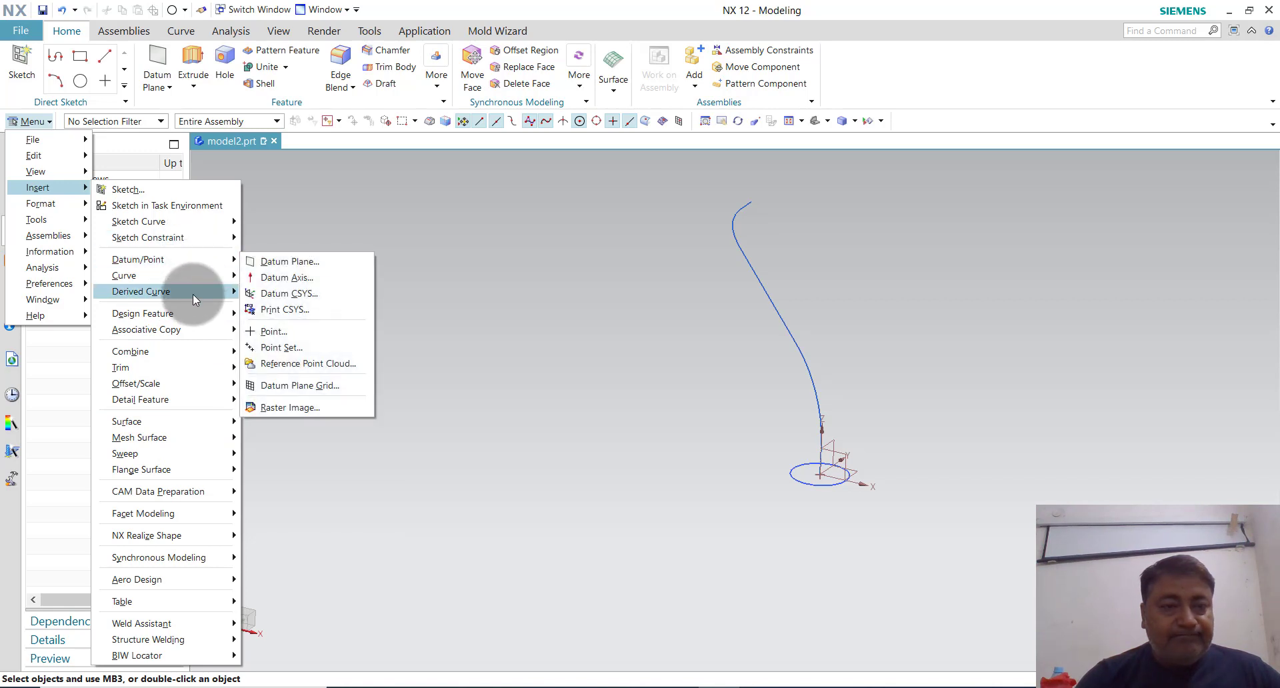
{"action": "mouse_move", "coordinate": [193, 313]}
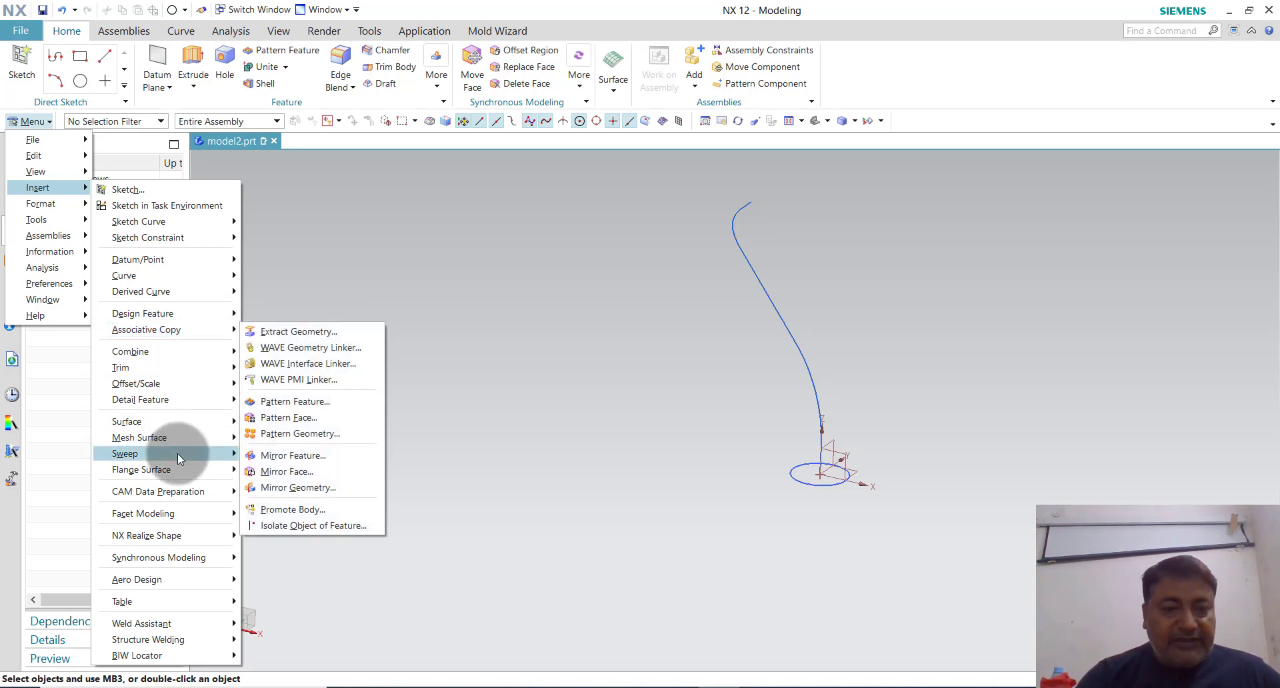
{"action": "mouse_move", "coordinate": [177, 453]}
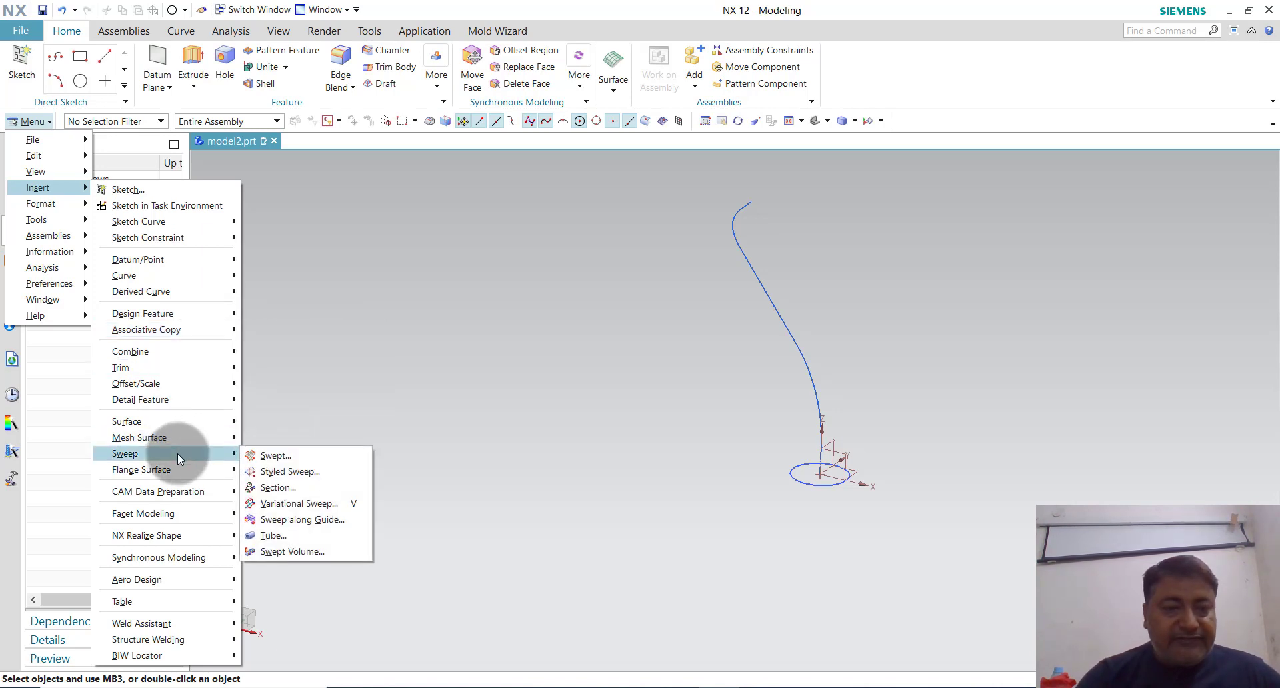
{"action": "left_click", "coordinate": [301, 456]}
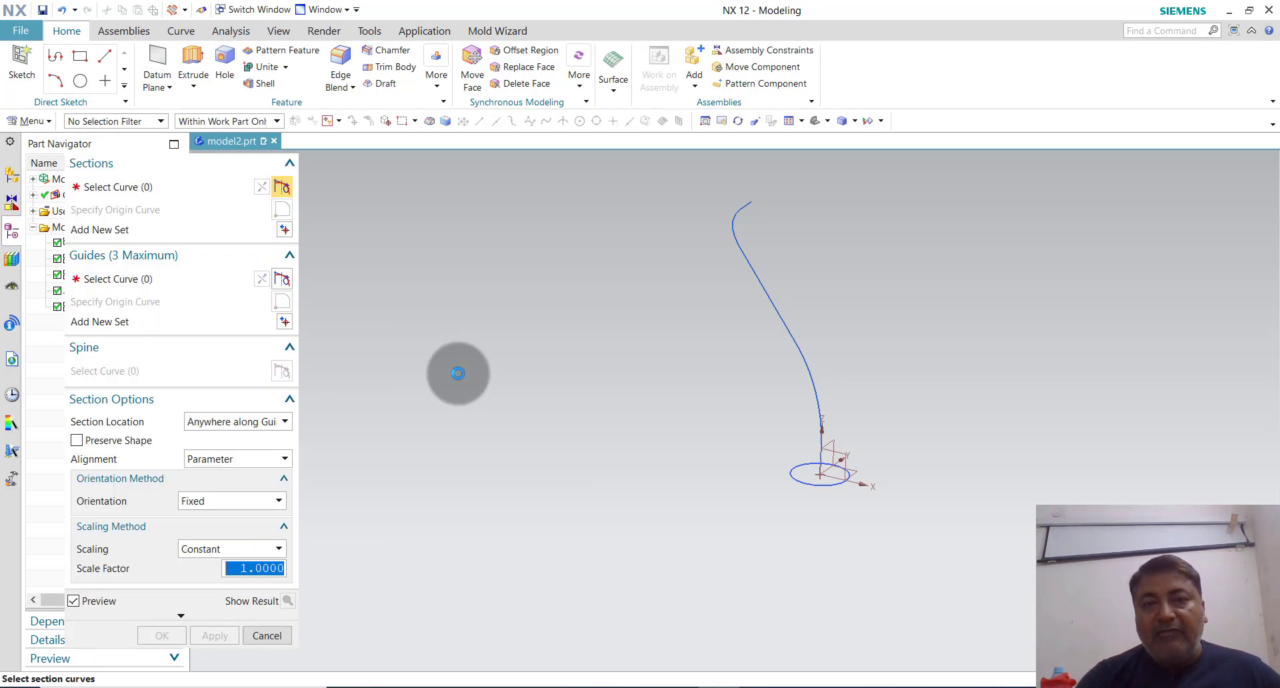
{"action": "left_click", "coordinate": [792, 474]}
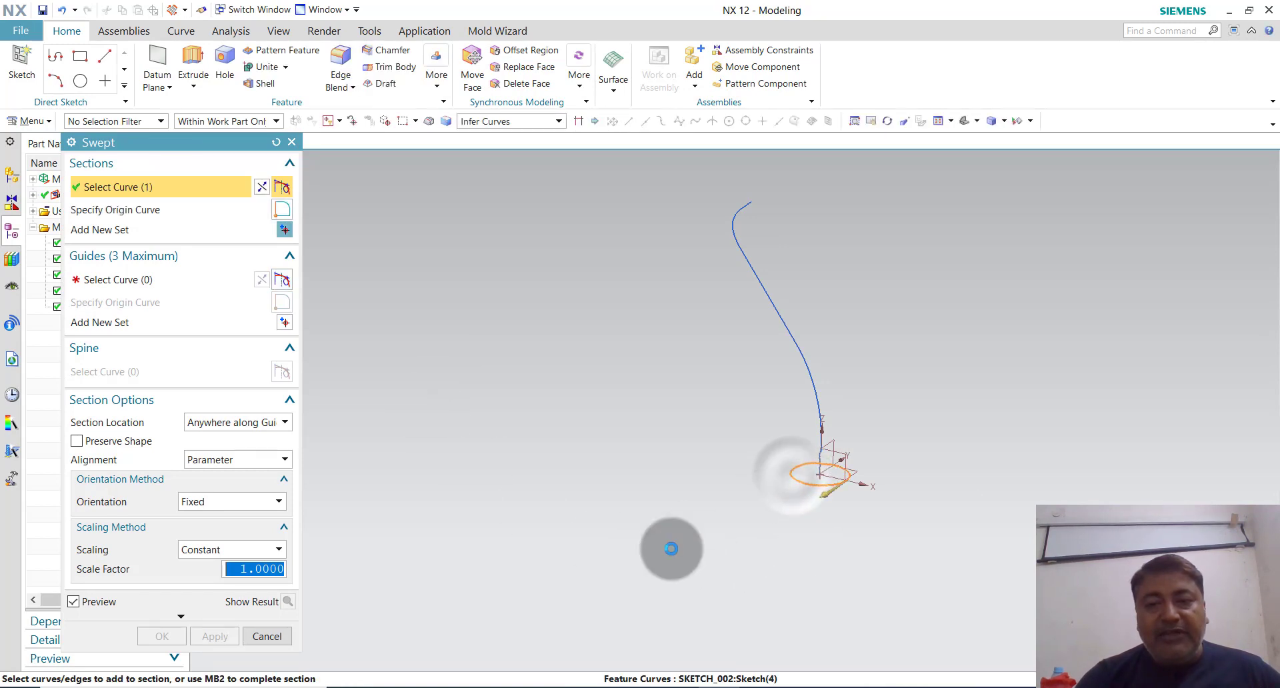
{"action": "left_click", "coordinate": [157, 279]}
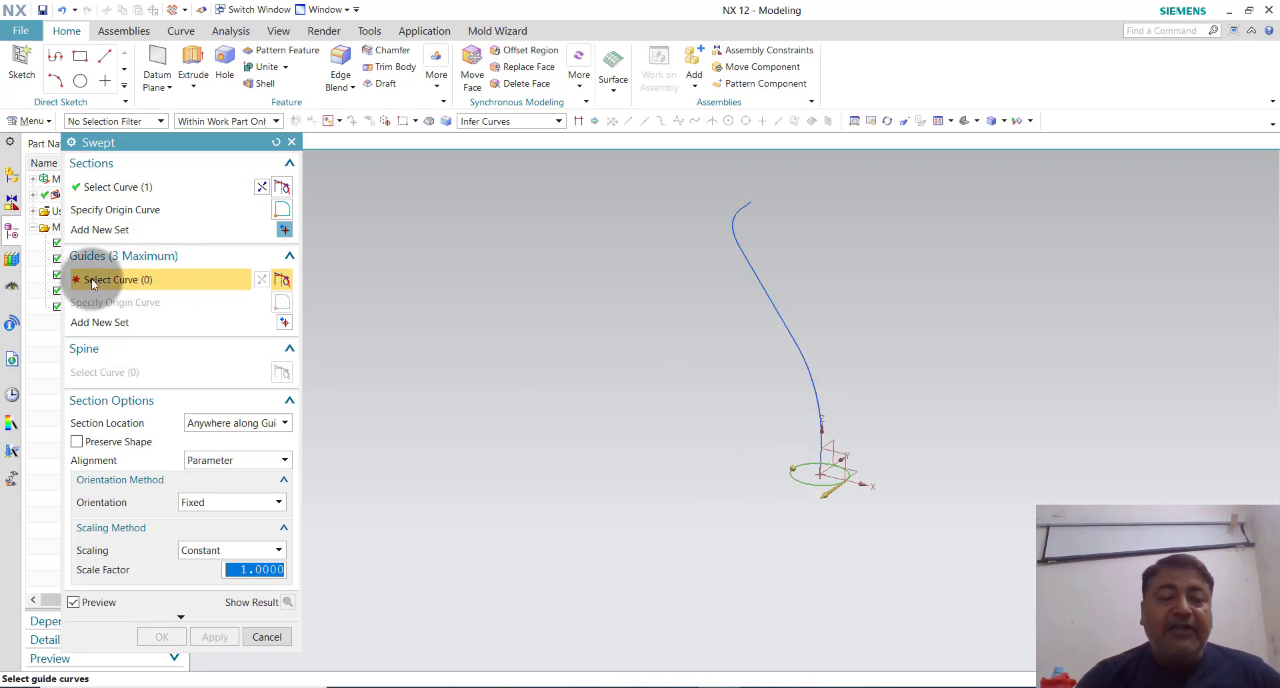
{"action": "left_click", "coordinate": [813, 382]}
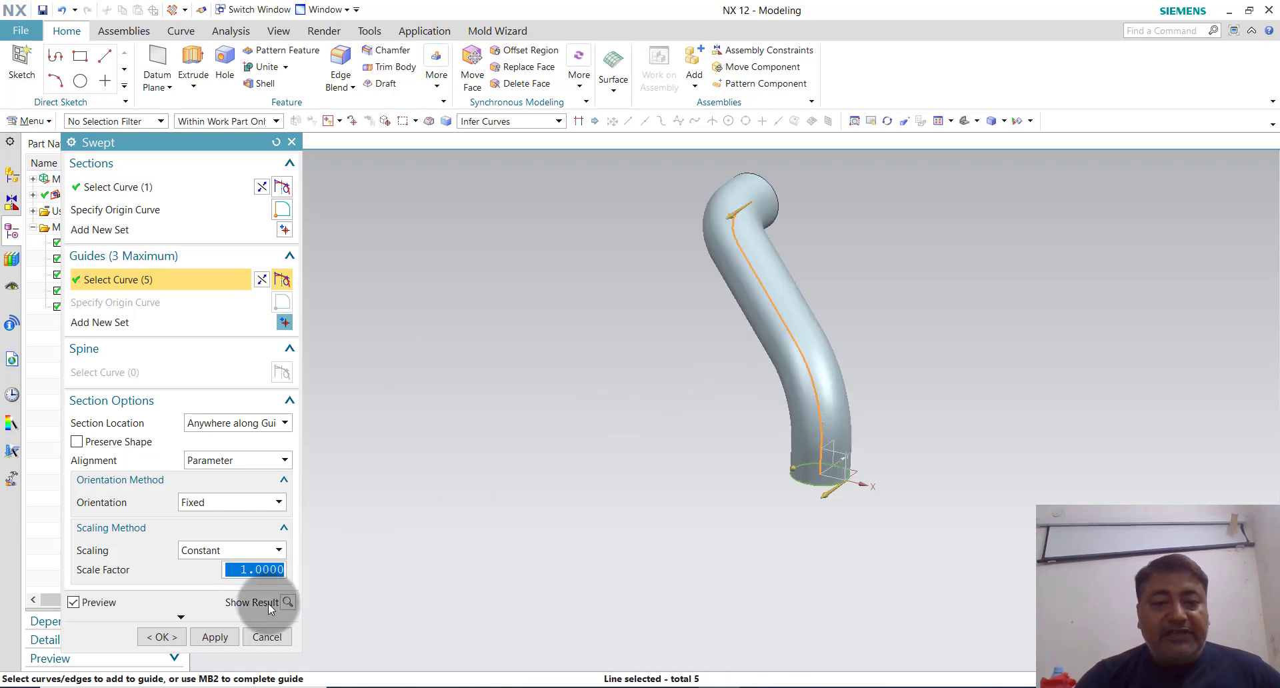
{"action": "left_click", "coordinate": [160, 637]}
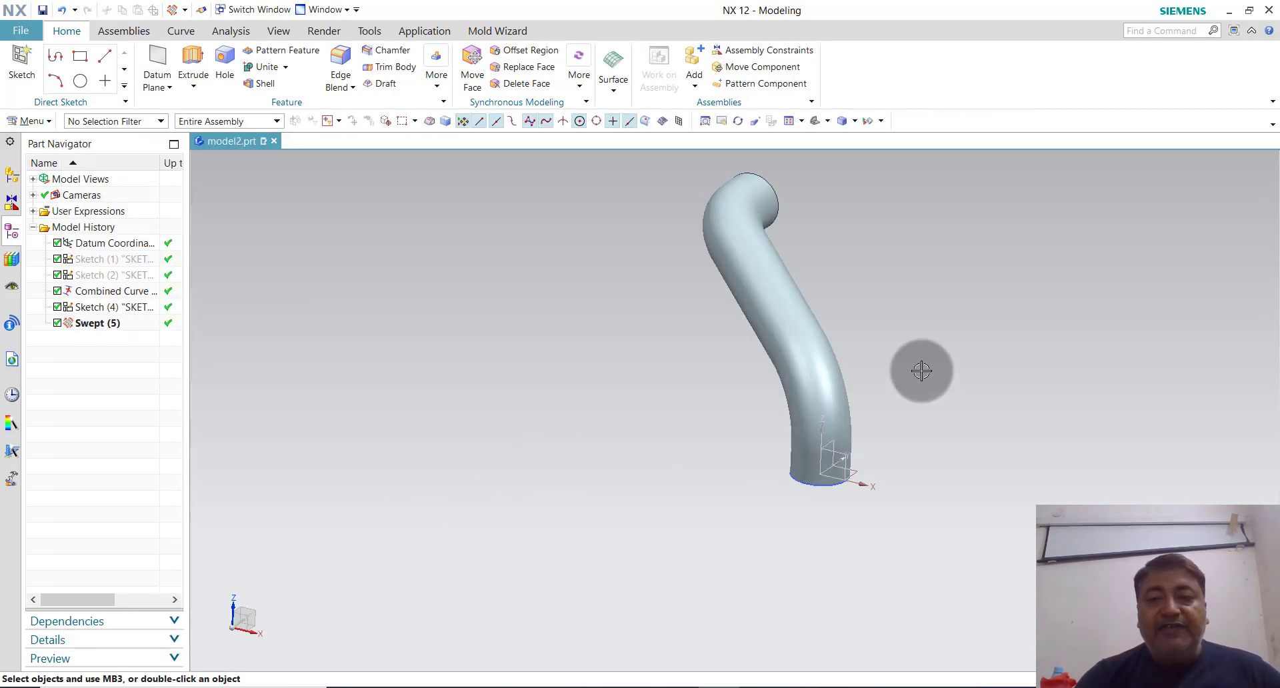
Shell the swept body with a 3 mm wall thickness, removing both circular end faces.
{"action": "middle_click_drag", "start_coordinate": [918, 371], "coordinate": [837, 394]}
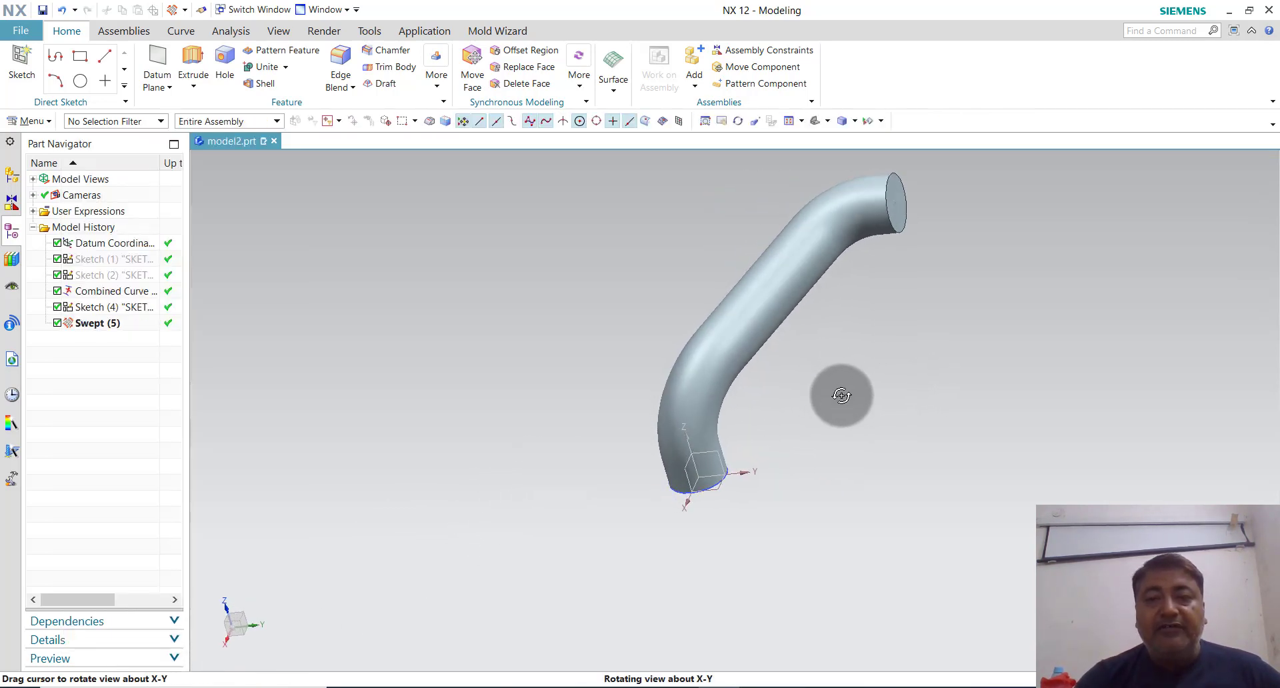
{"action": "left_click", "coordinate": [254, 85]}
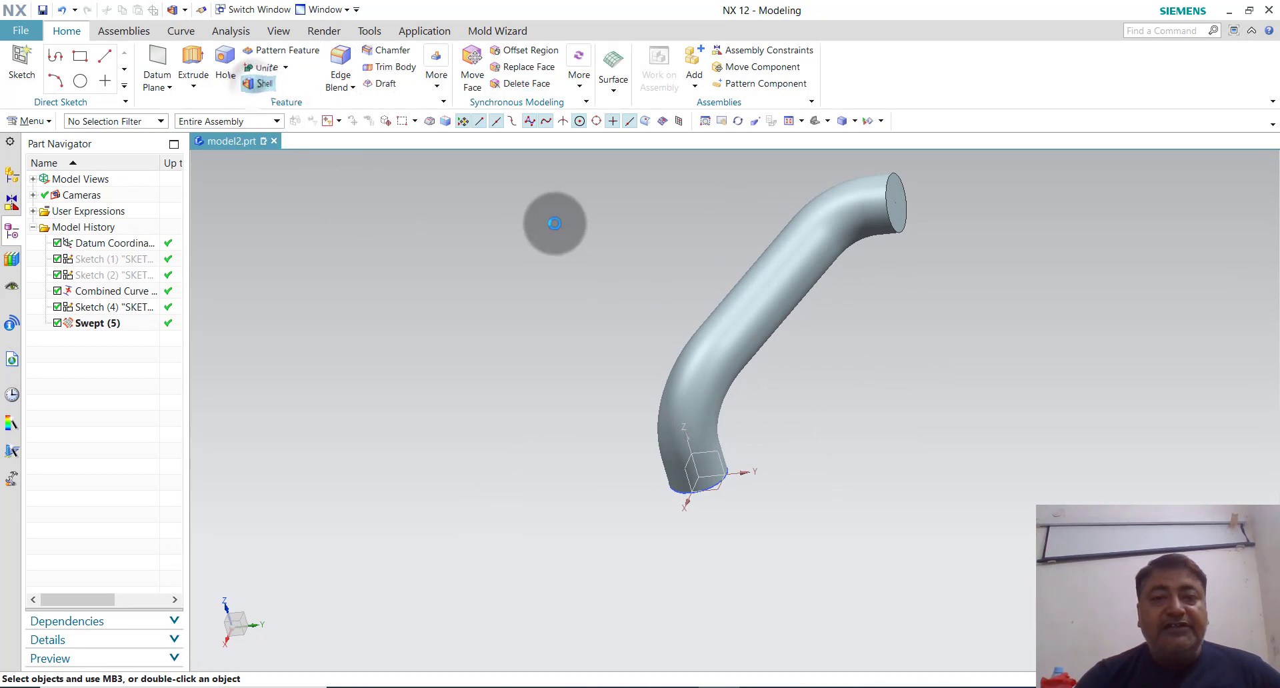
{"action": "left_click", "coordinate": [201, 273]}
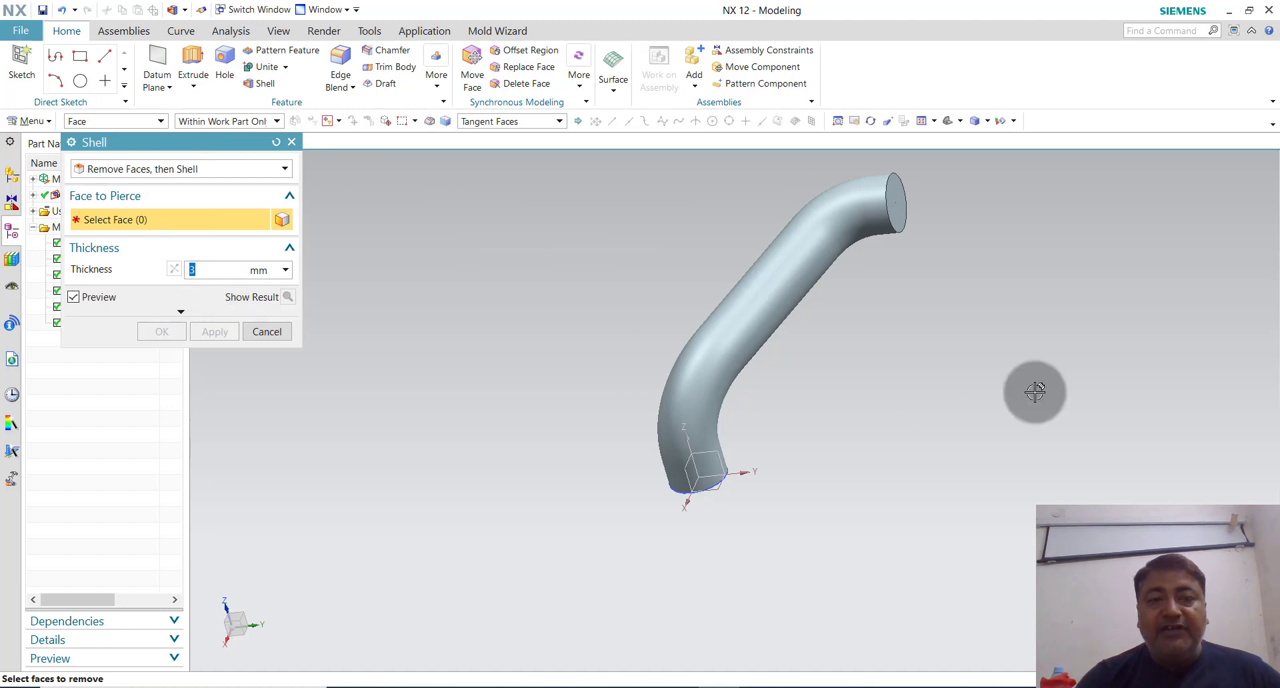
{"action": "left_click", "coordinate": [893, 201]}
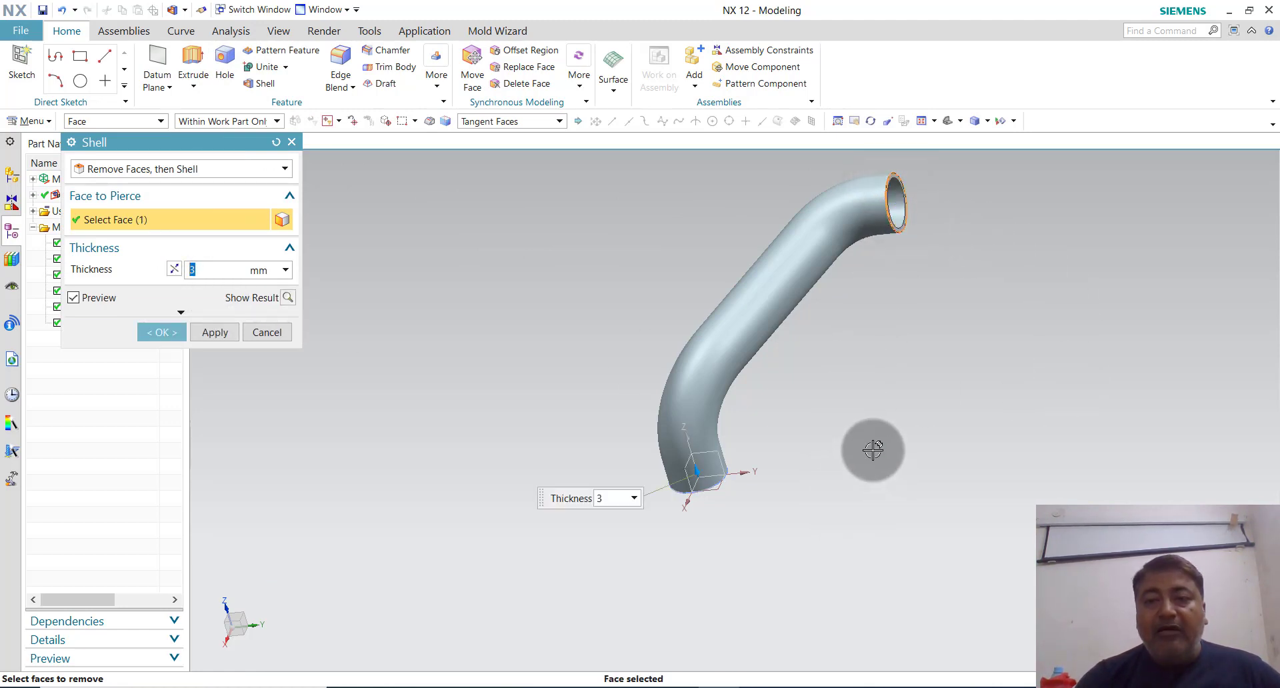
{"action": "middle_click_drag", "start_coordinate": [873, 450], "coordinate": [703, 406]}
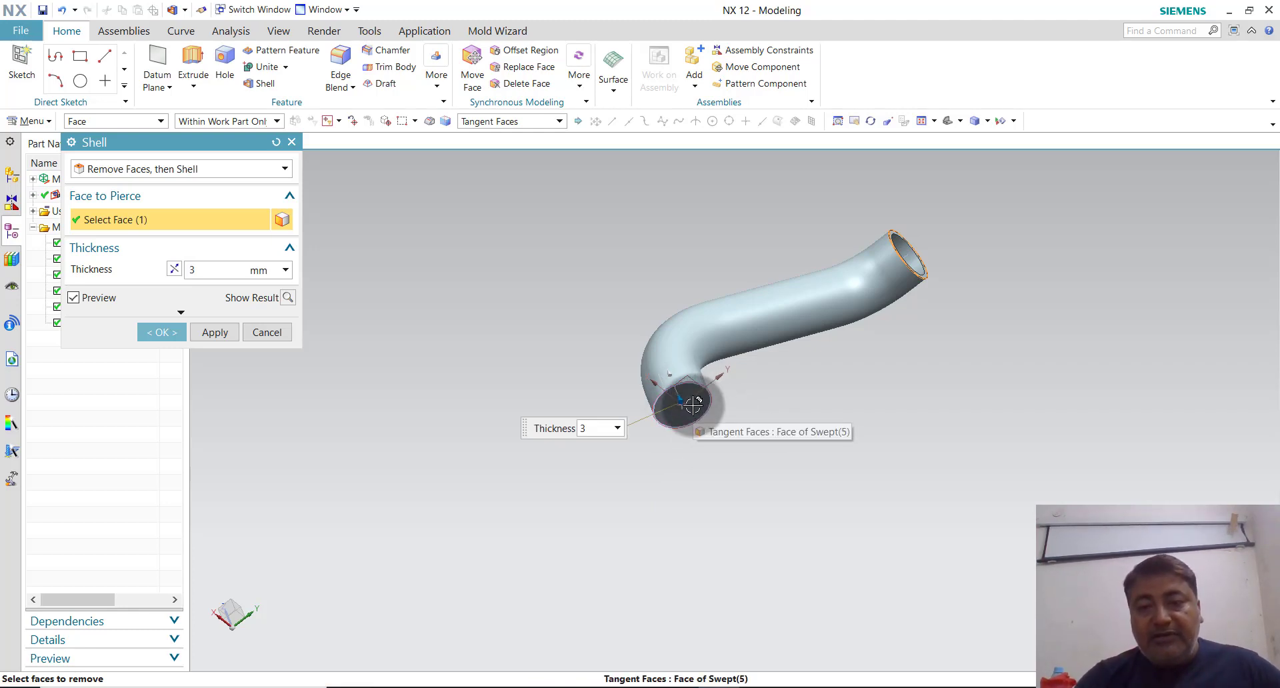
{"action": "scroll", "coordinate": [694, 405], "scroll_direction": "up", "scroll_amount": 3}
{"action": "left_click", "coordinate": [705, 396]}
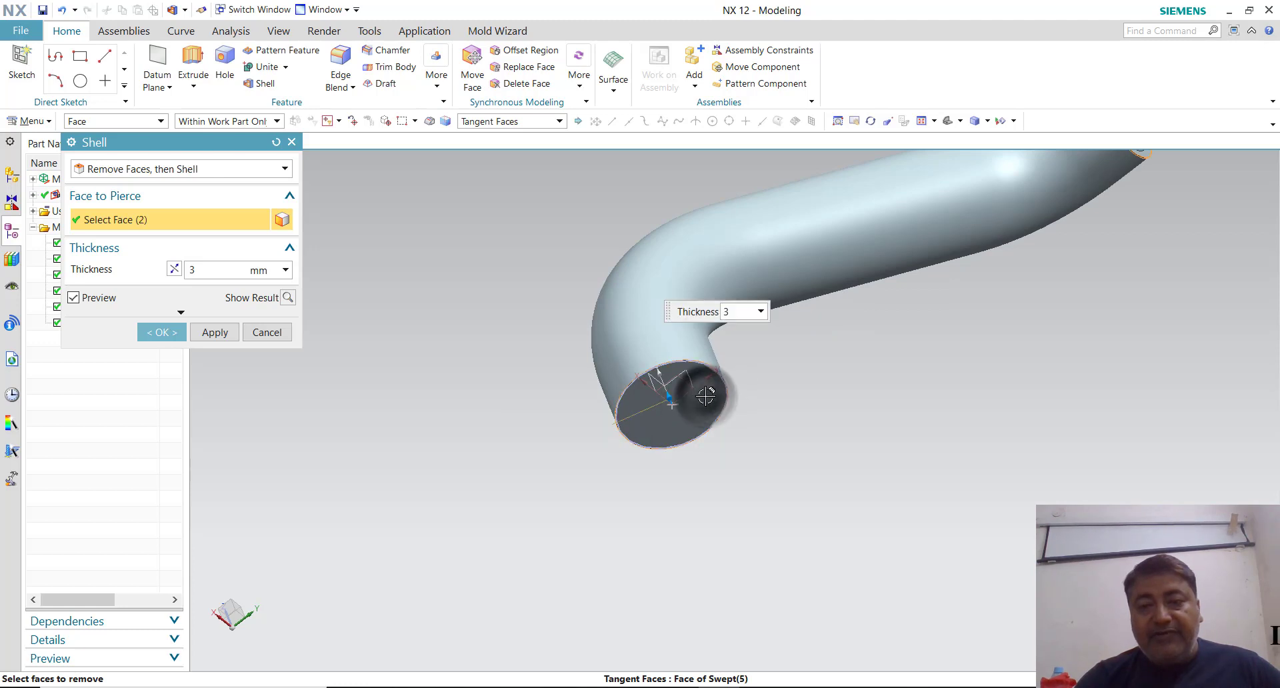
{"action": "scroll", "coordinate": [654, 467], "scroll_direction": "up", "scroll_amount": 3}
{"action": "scroll", "coordinate": [655, 467], "scroll_direction": "down", "scroll_amount": 6}
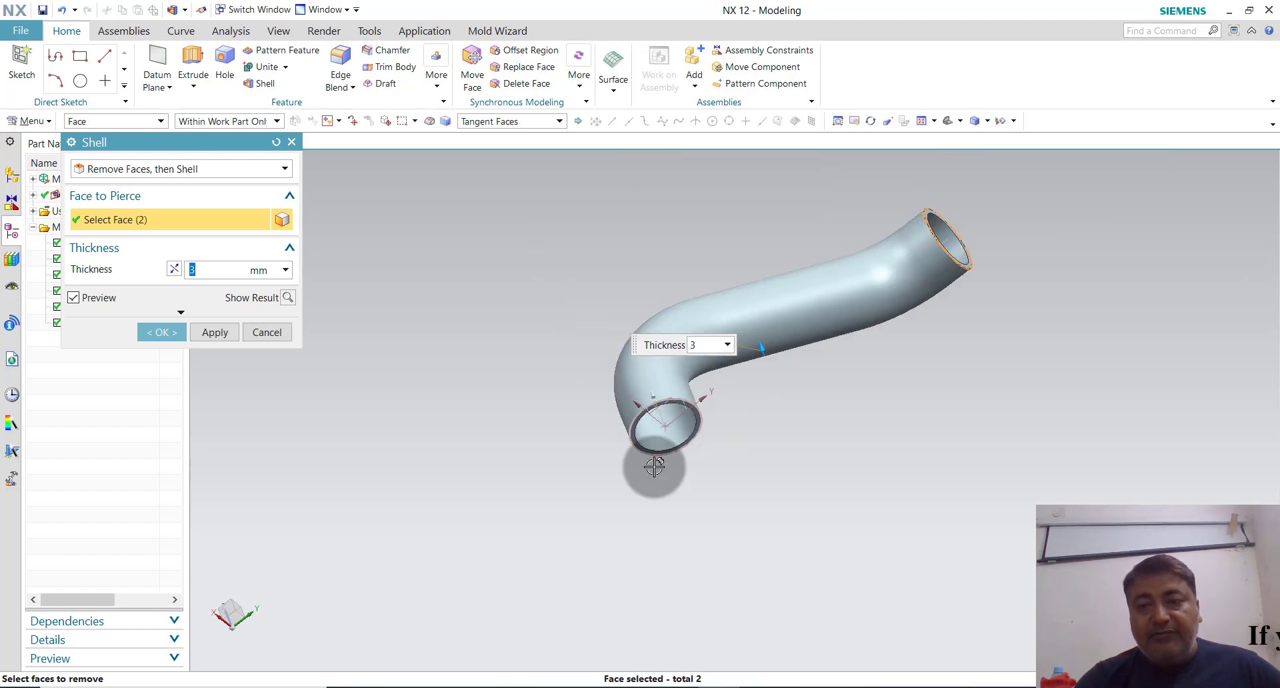
{"action": "left_click", "coordinate": [162, 332]}
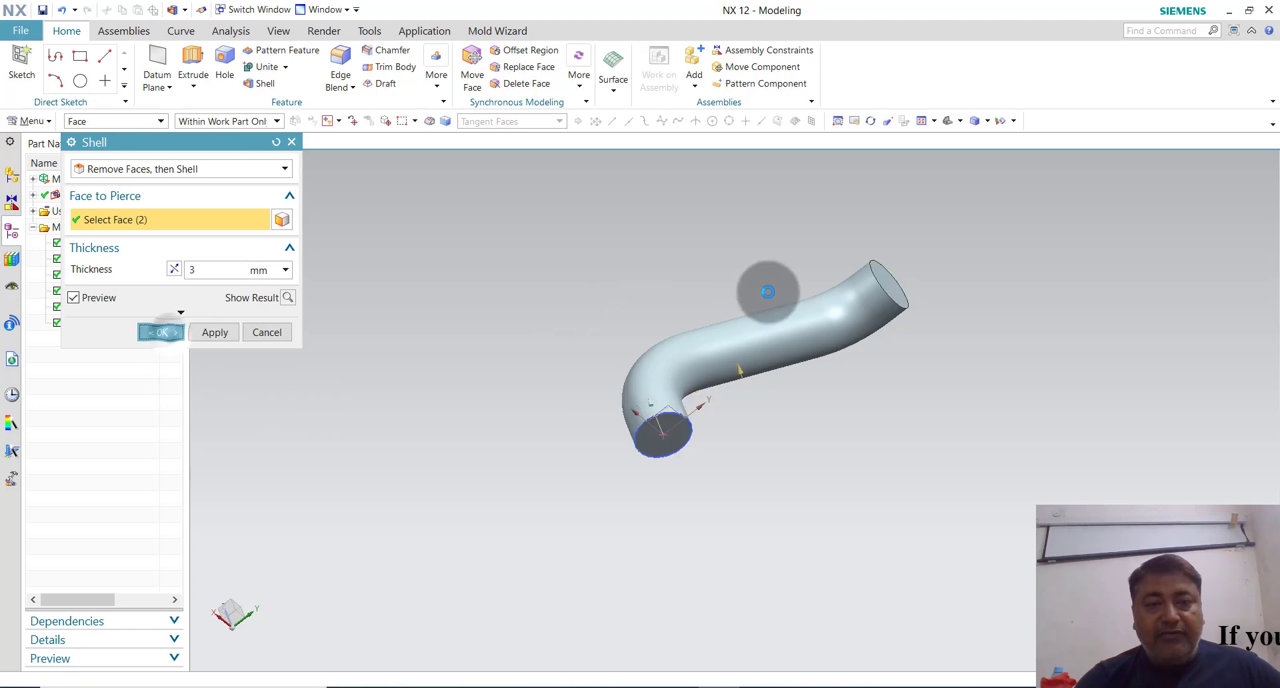
Create a sketch on the XY plane at the pipe's lower end and place a flange circle centred on the origin.
{"action": "middle_click_drag", "start_coordinate": [939, 276], "coordinate": [1001, 333]}
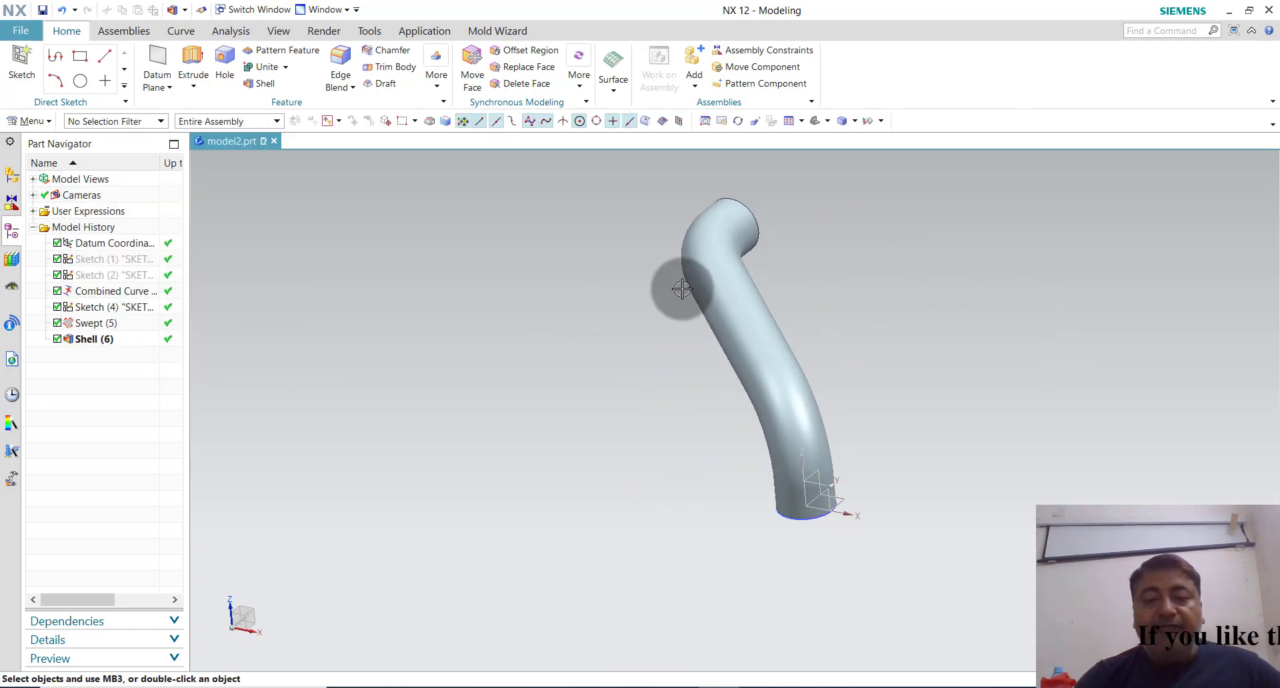
{"action": "left_click", "coordinate": [30, 73]}
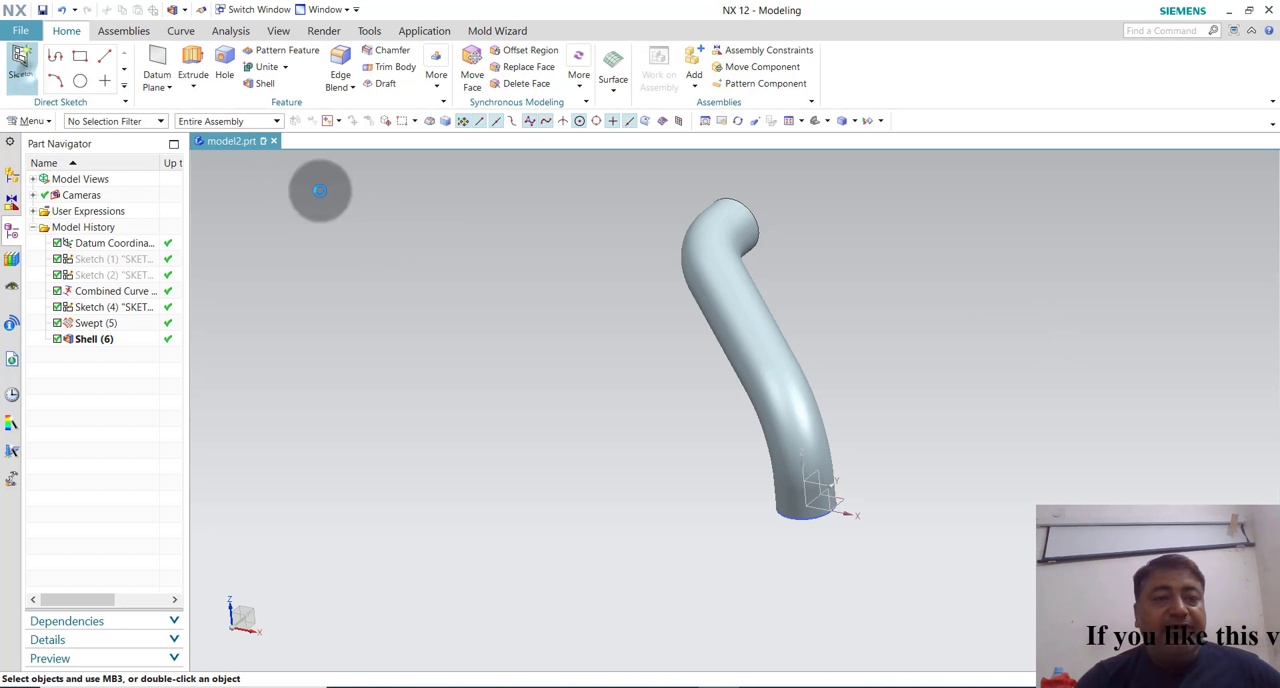
{"action": "mouse_move", "coordinate": [653, 450]}
{"action": "middle_mouse_down"}
{"action": "mouse_move", "coordinate": [654, 377]}
{"action": "mouse_move", "coordinate": [654, 417]}
{"action": "middle_mouse_up"}
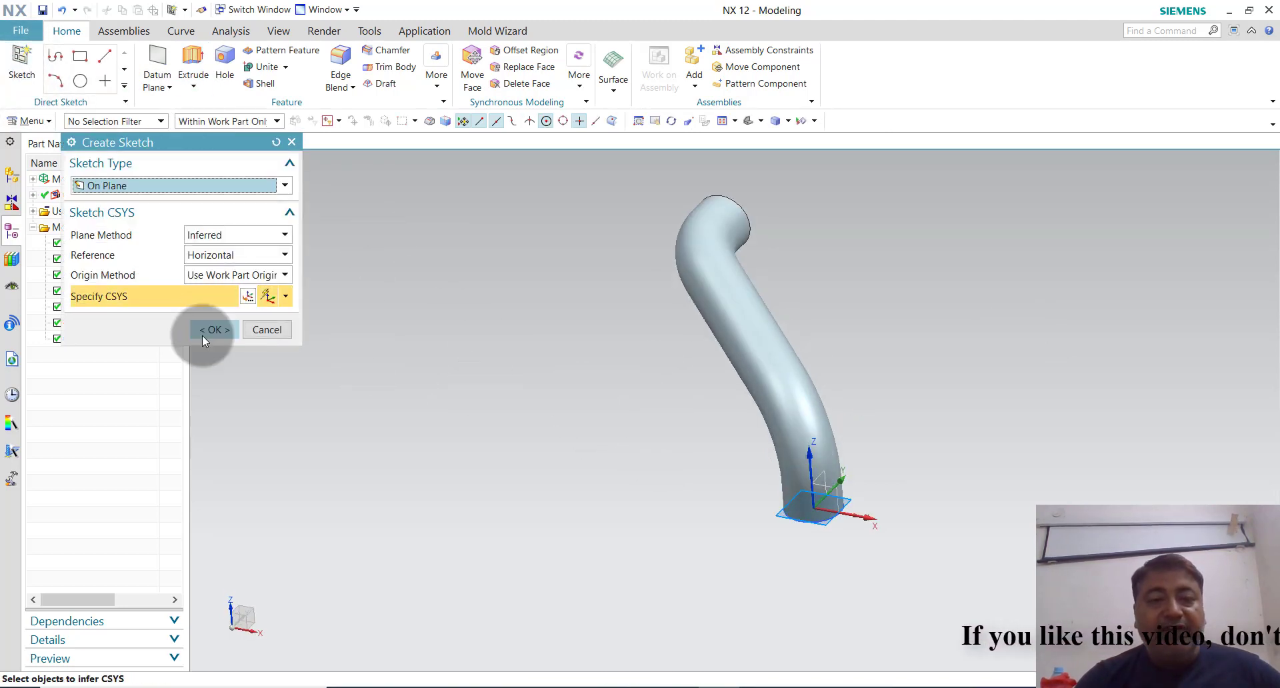
{"action": "left_click", "coordinate": [203, 335]}
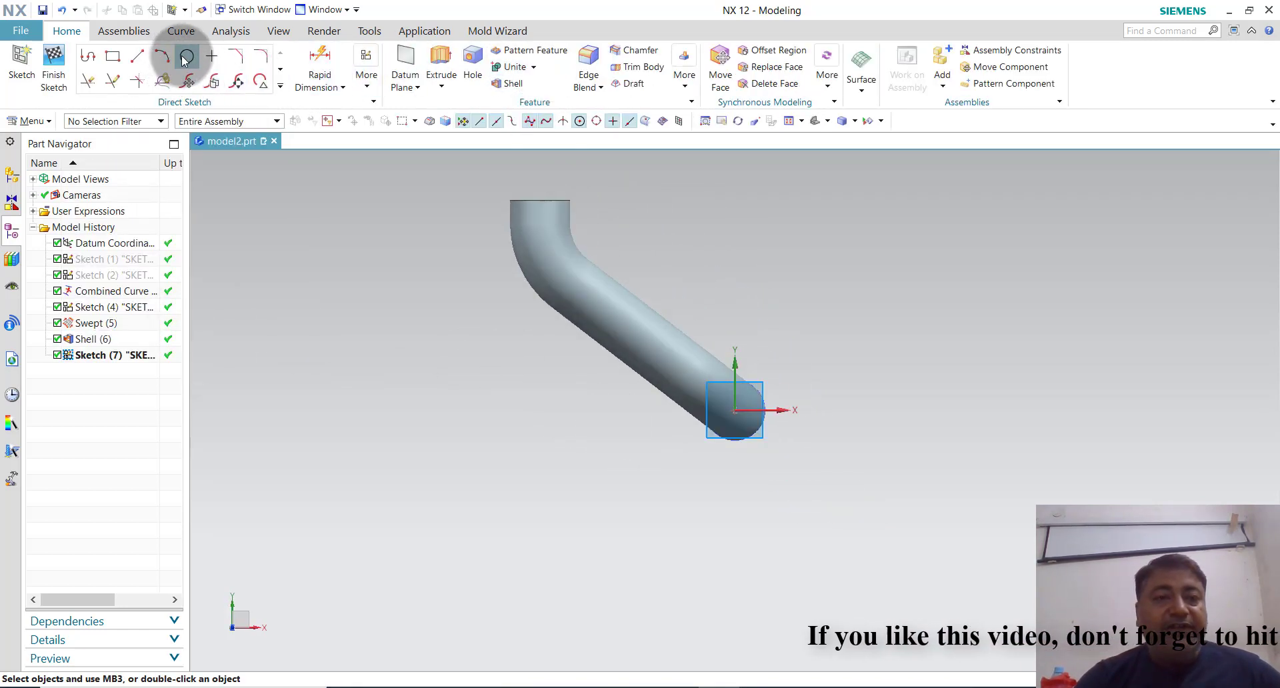
{"action": "left_click", "coordinate": [187, 58]}
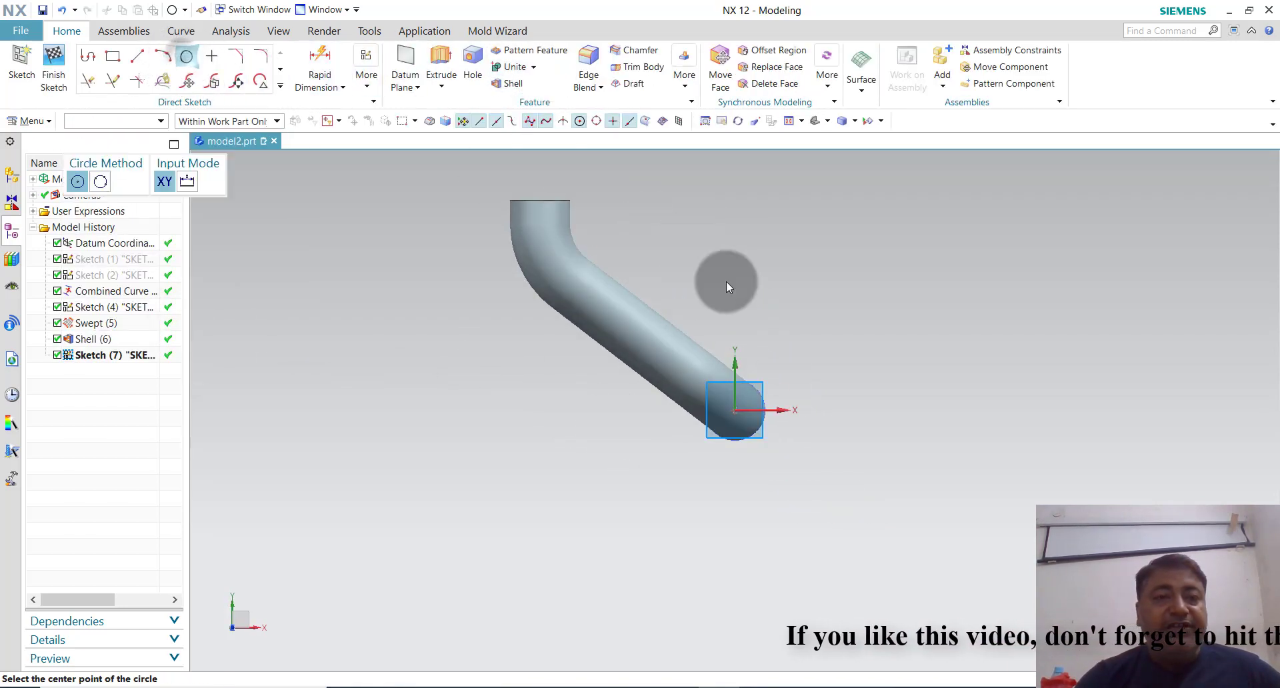
{"action": "left_click", "coordinate": [737, 410]}
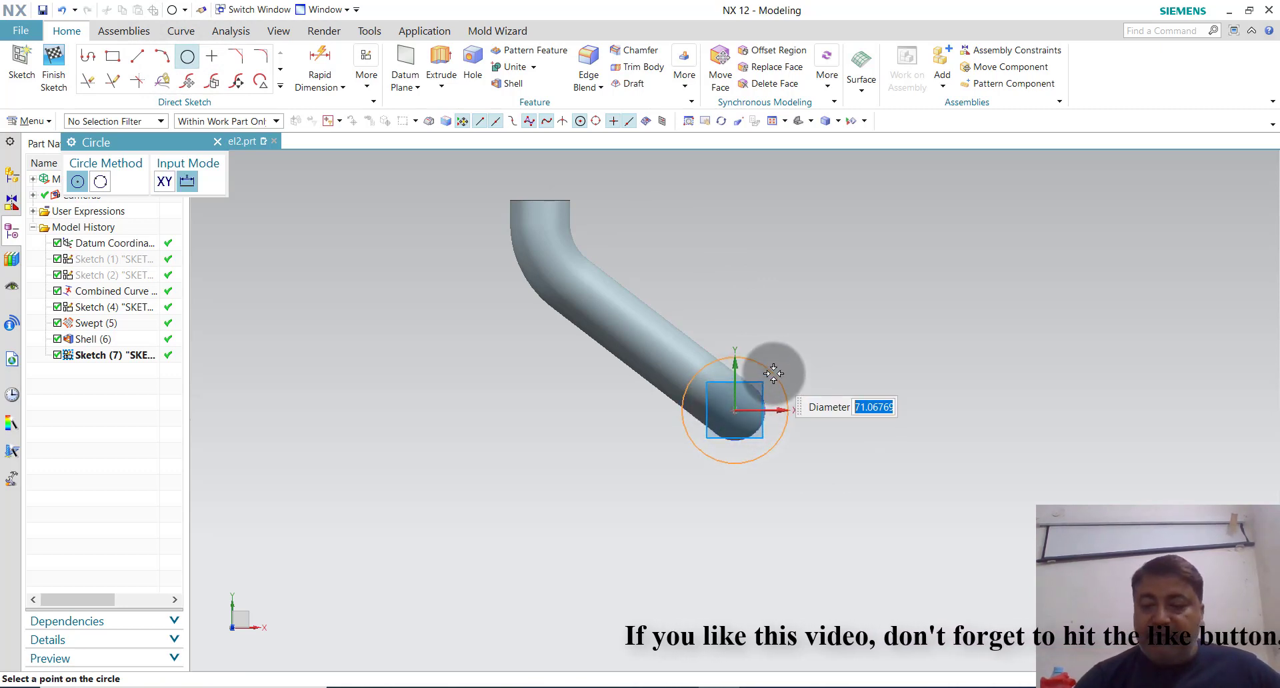
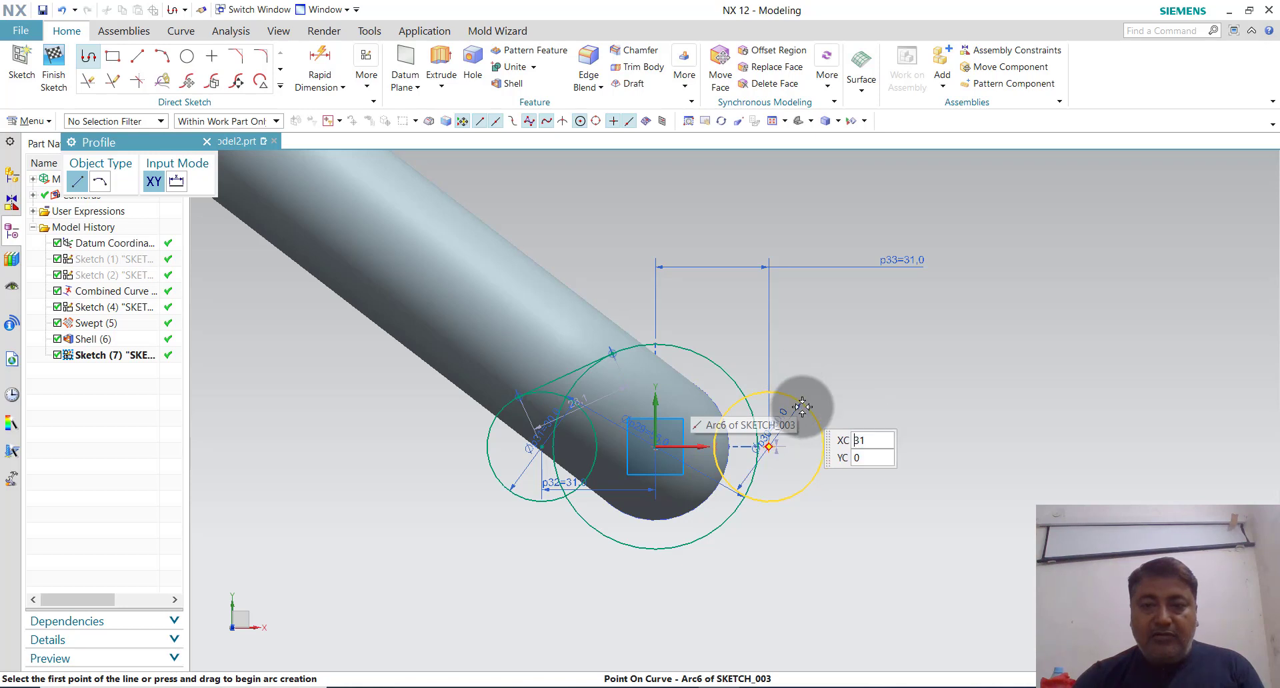
Draw a line tangent to the right 30 mm circle and the large central circle along their upper sides.
{"action": "left_click", "coordinate": [694, 346]}
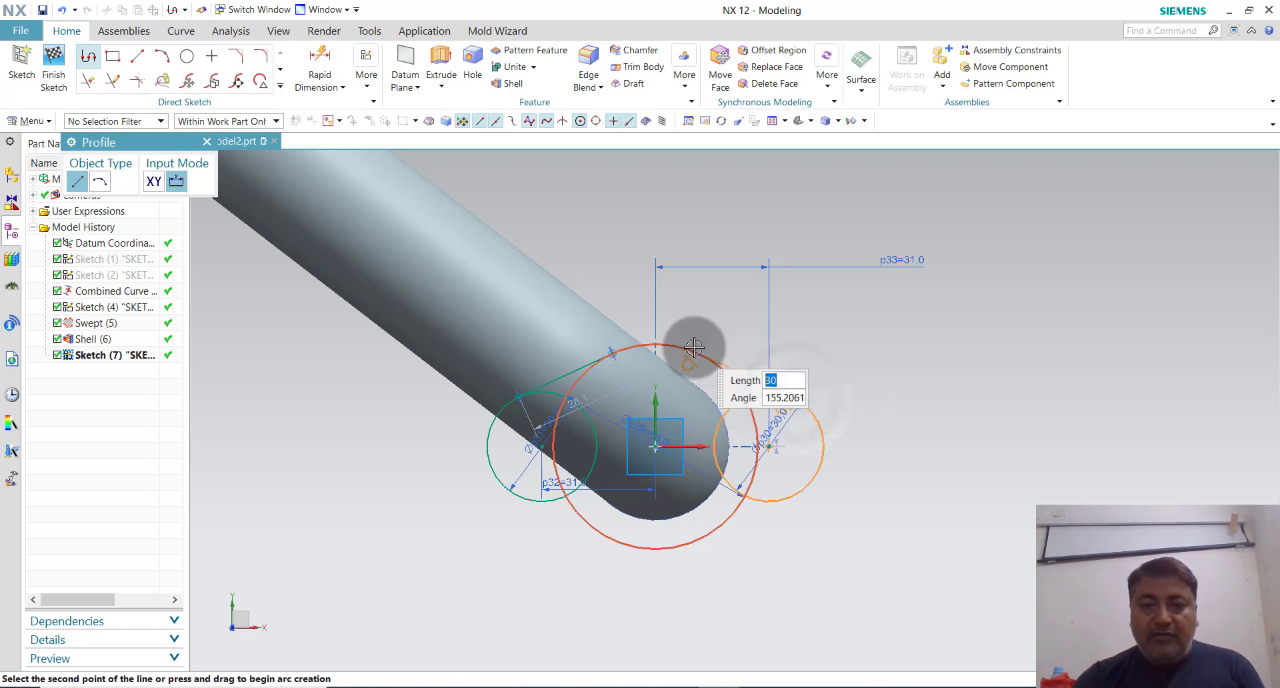
{"action": "left_click", "coordinate": [872, 310]}
{"action": "key", "text": "Escape"}
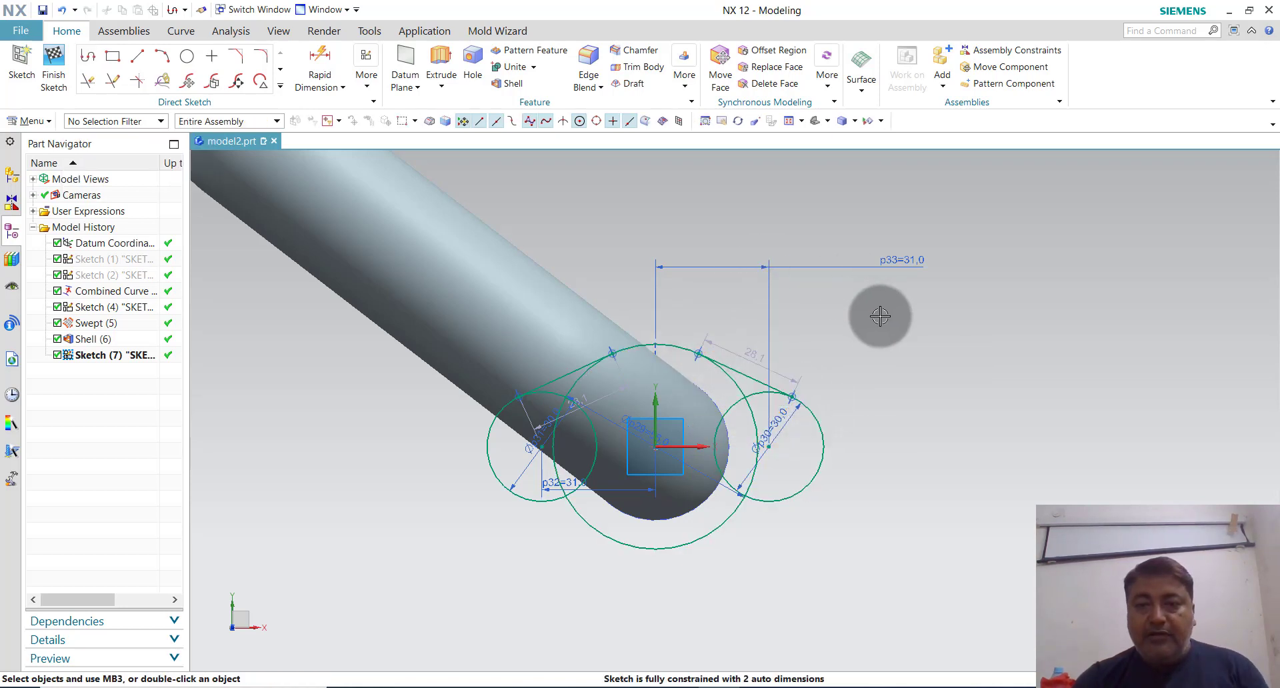
{"action": "left_click", "coordinate": [88, 56]}
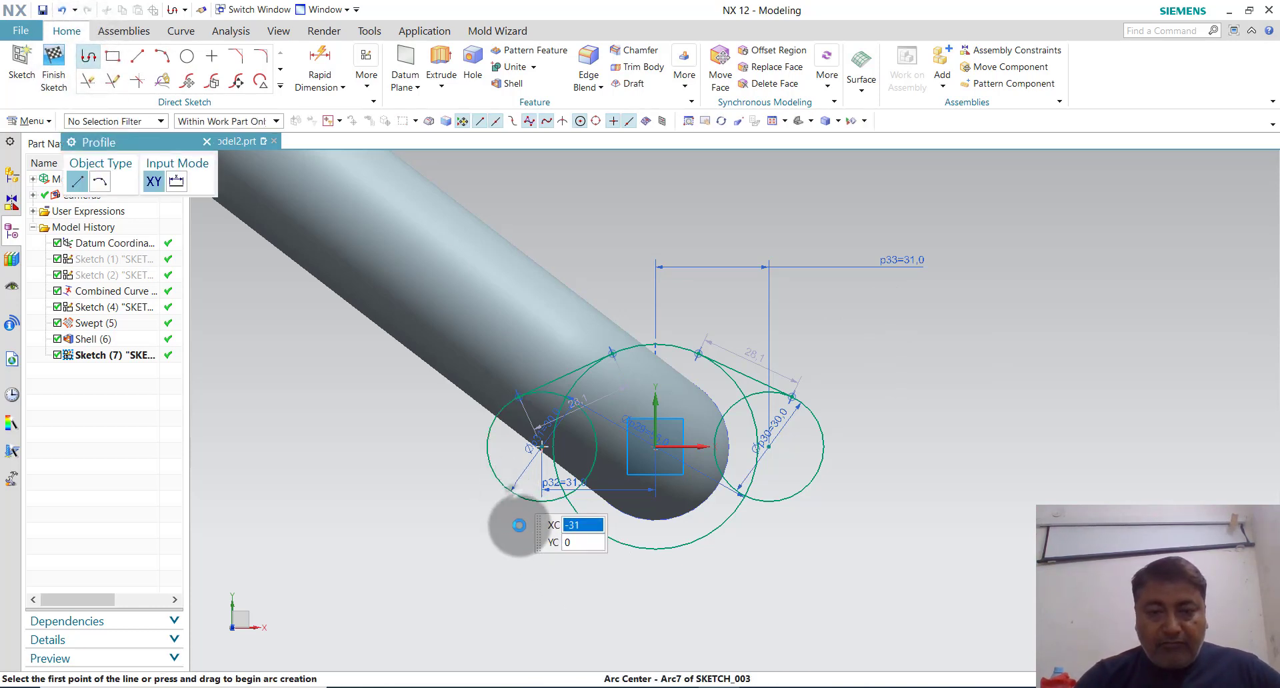
{"action": "left_click", "coordinate": [514, 495]}
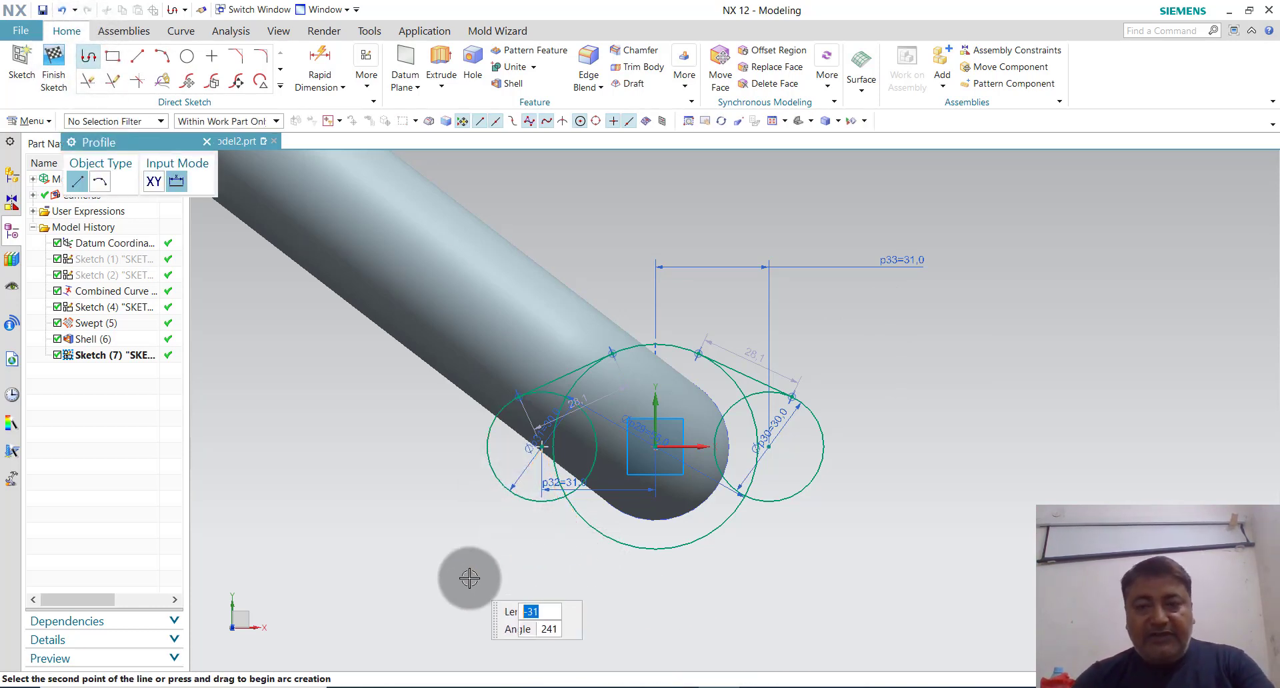
{"action": "key", "text": "Escape"}
{"action": "key", "text": "Escape"}
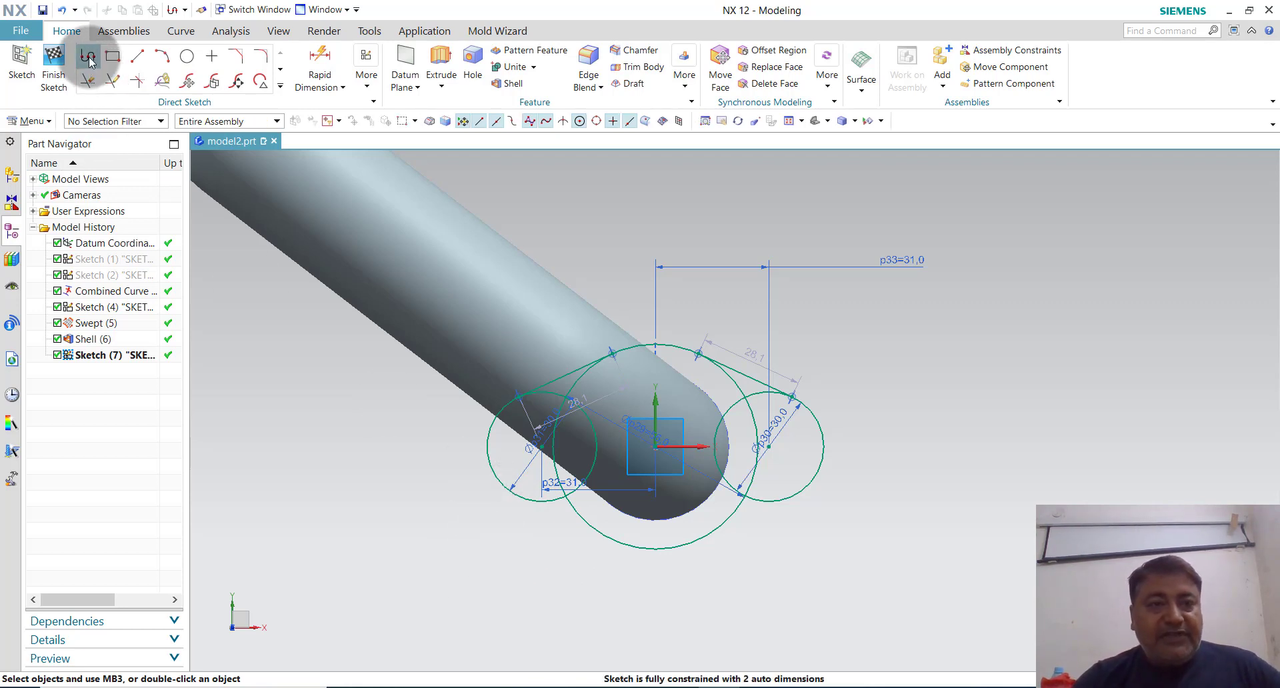
Draw lines tangent to the large central circle and each 30 mm side circle along their lower sides.
{"action": "left_click", "coordinate": [90, 59]}
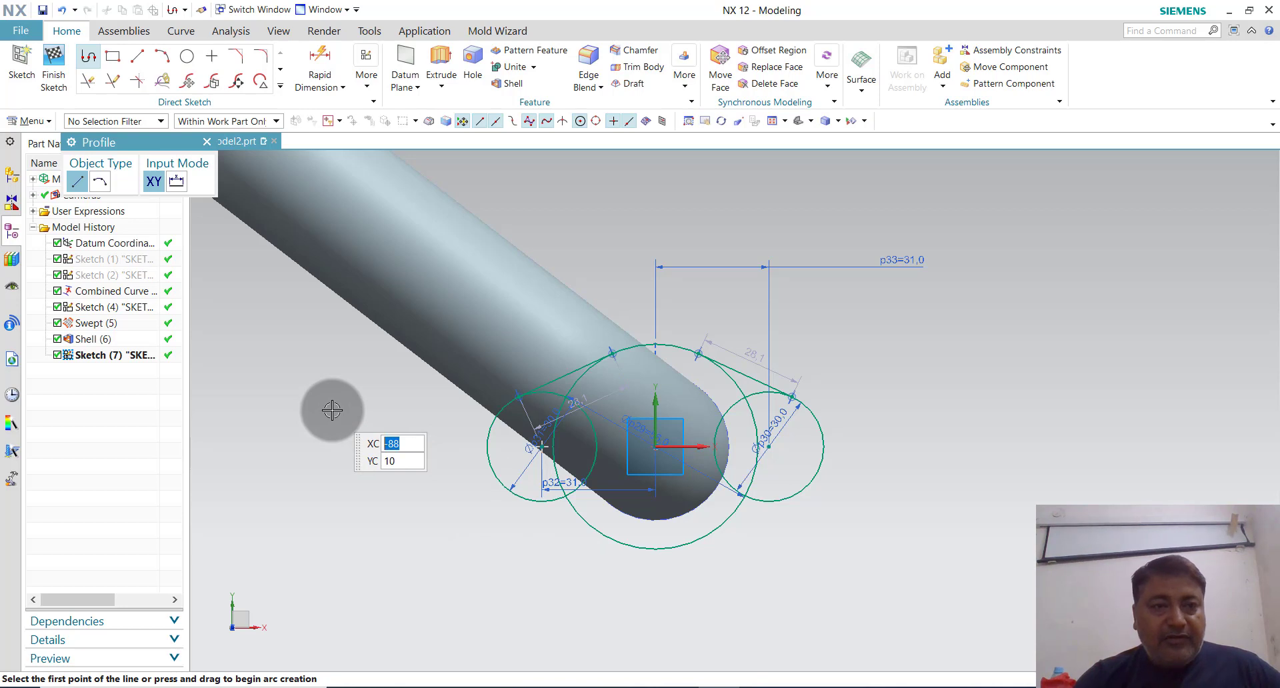
{"action": "left_click", "coordinate": [512, 497]}
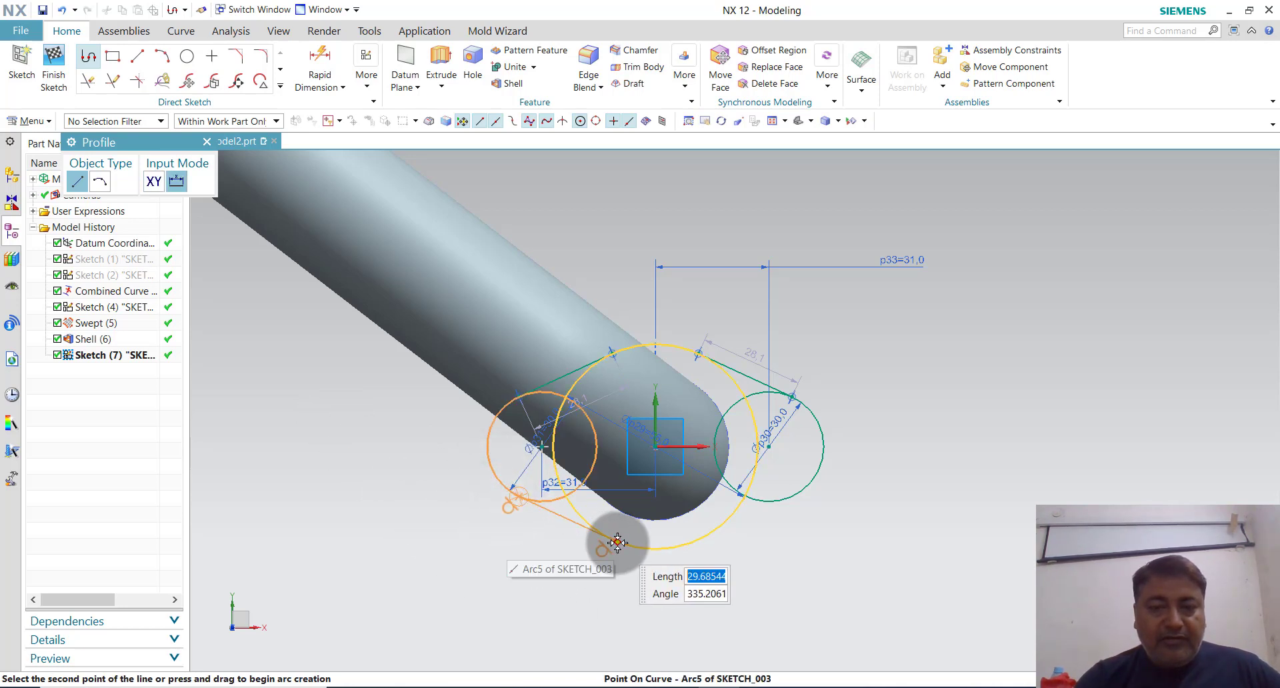
{"action": "left_click", "coordinate": [613, 541]}
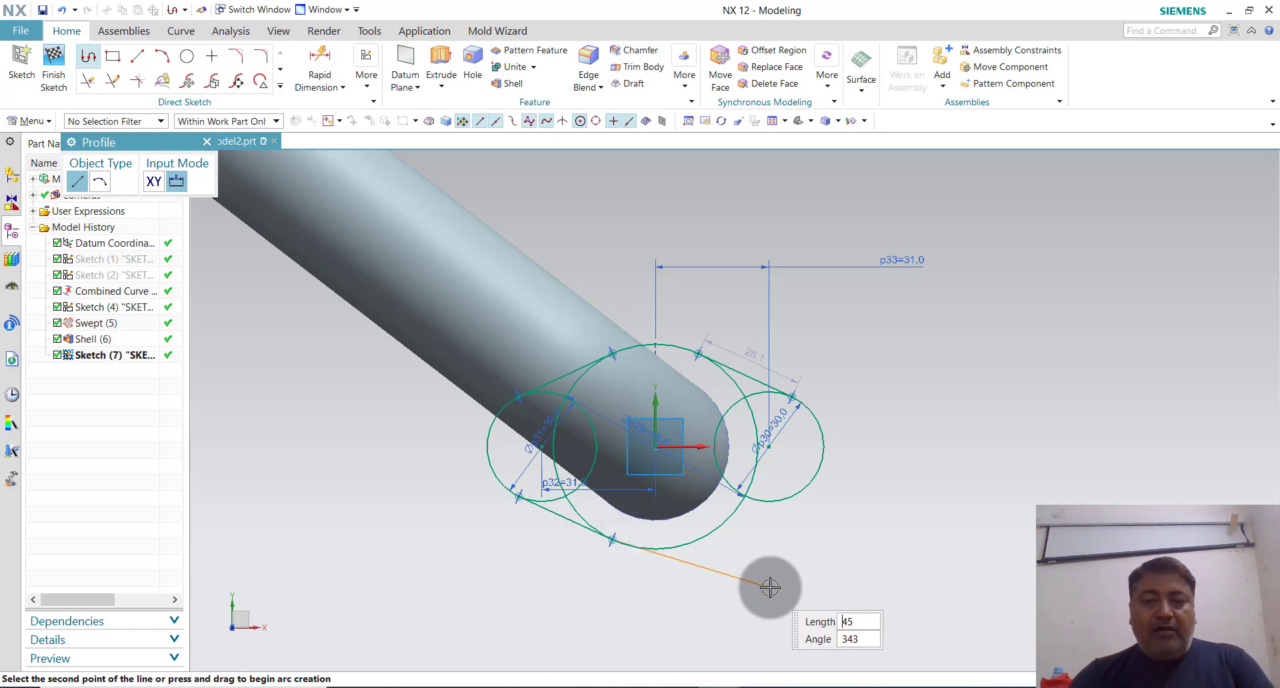
{"action": "middle_click", "coordinate": [768, 586]}
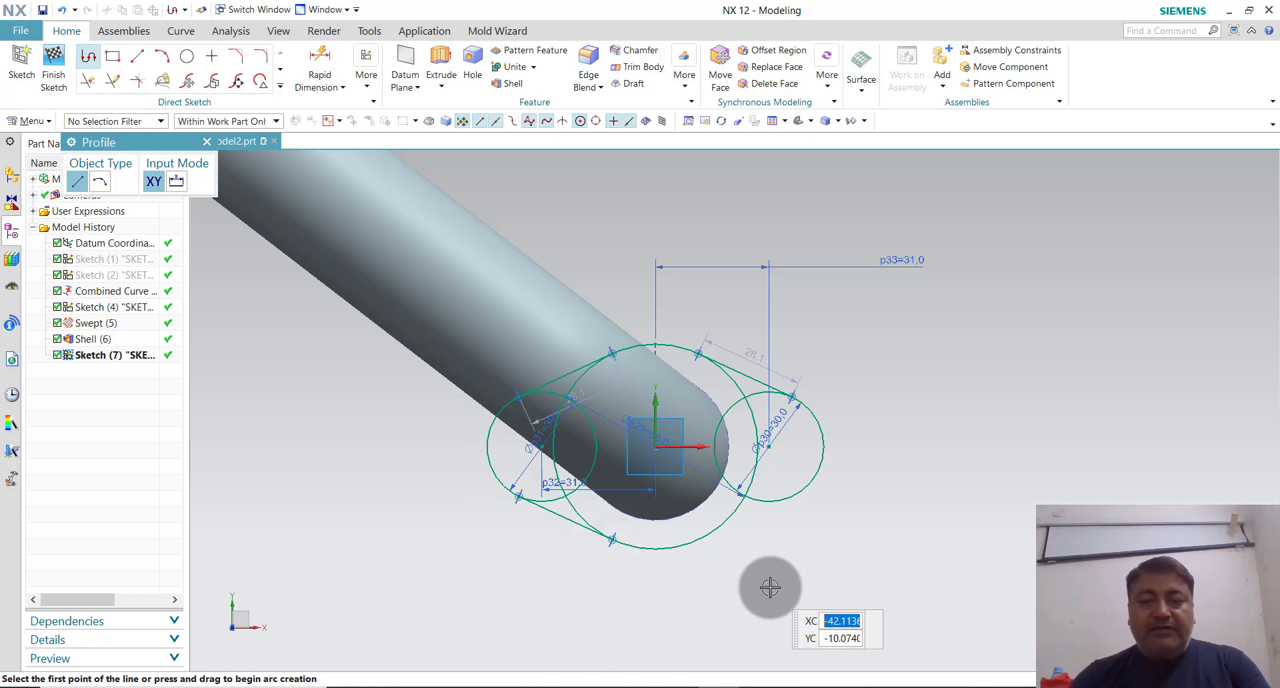
{"action": "left_click", "coordinate": [701, 541]}
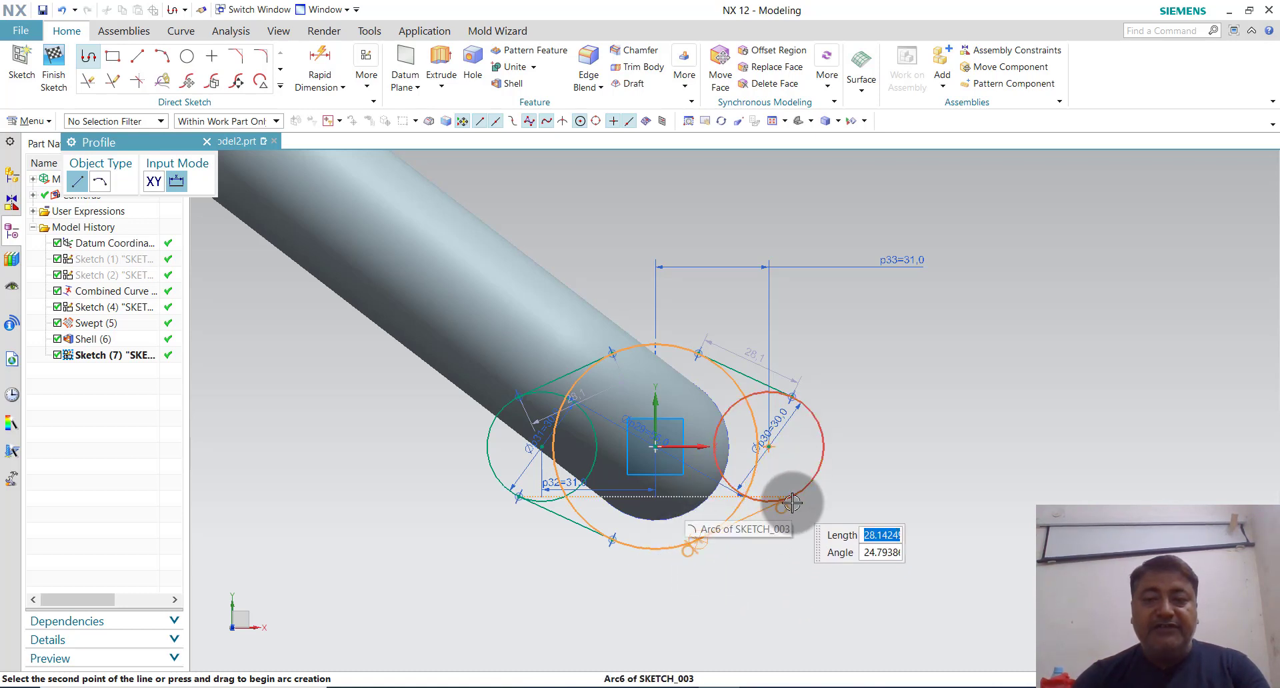
{"action": "left_click", "coordinate": [792, 501]}
{"action": "key", "text": "Escape"}
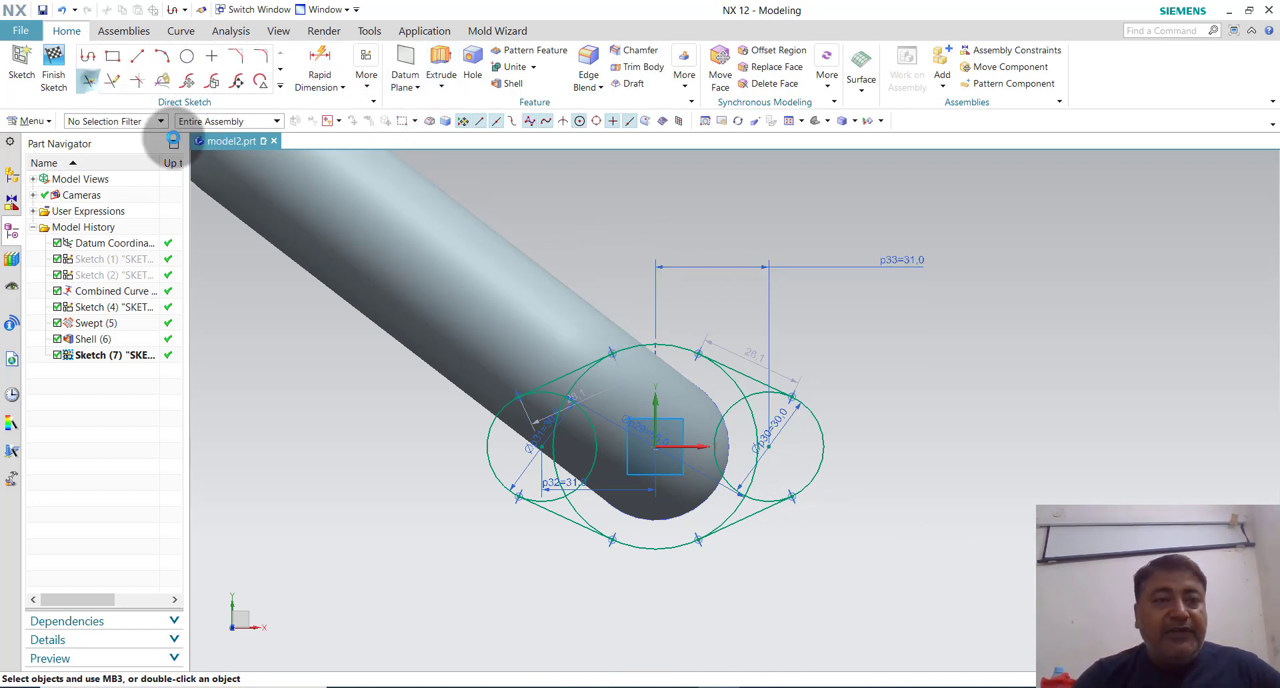
Trim away the inner arcs of the two side circles and the central circle, leaving only the closed outer flange outline.
{"action": "left_click", "coordinate": [558, 393]}
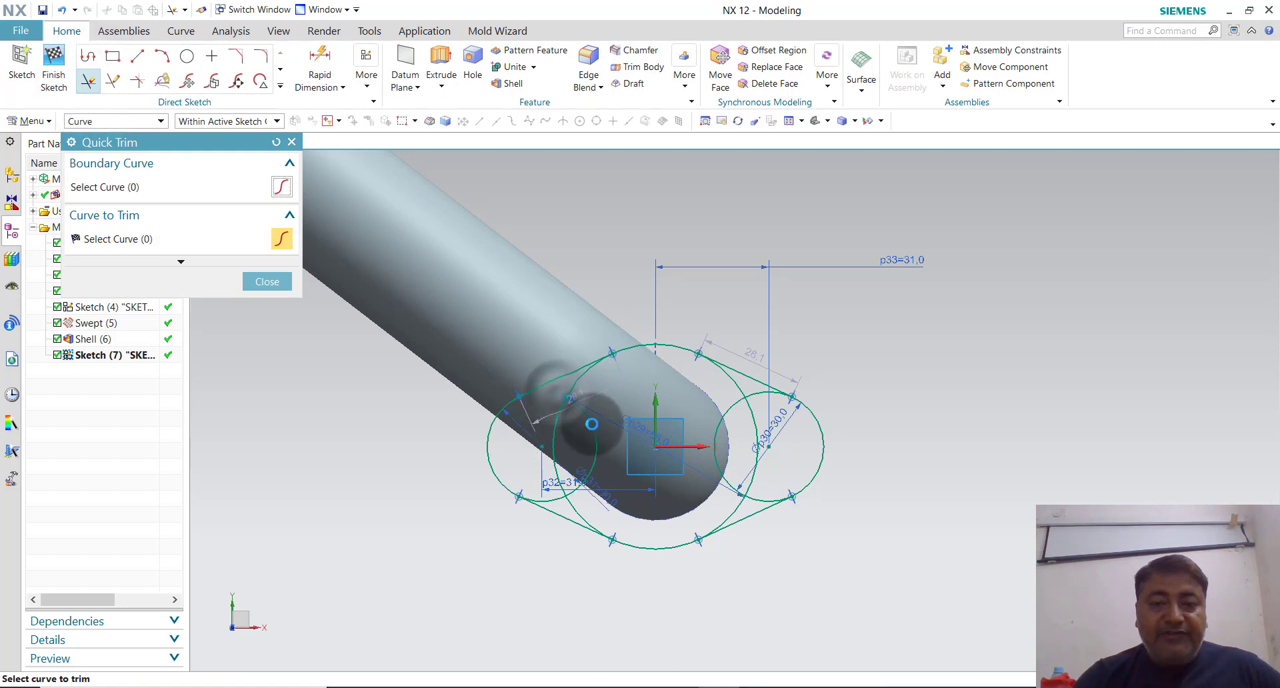
{"action": "left_click", "coordinate": [593, 427]}
{"action": "left_click", "coordinate": [554, 451]}
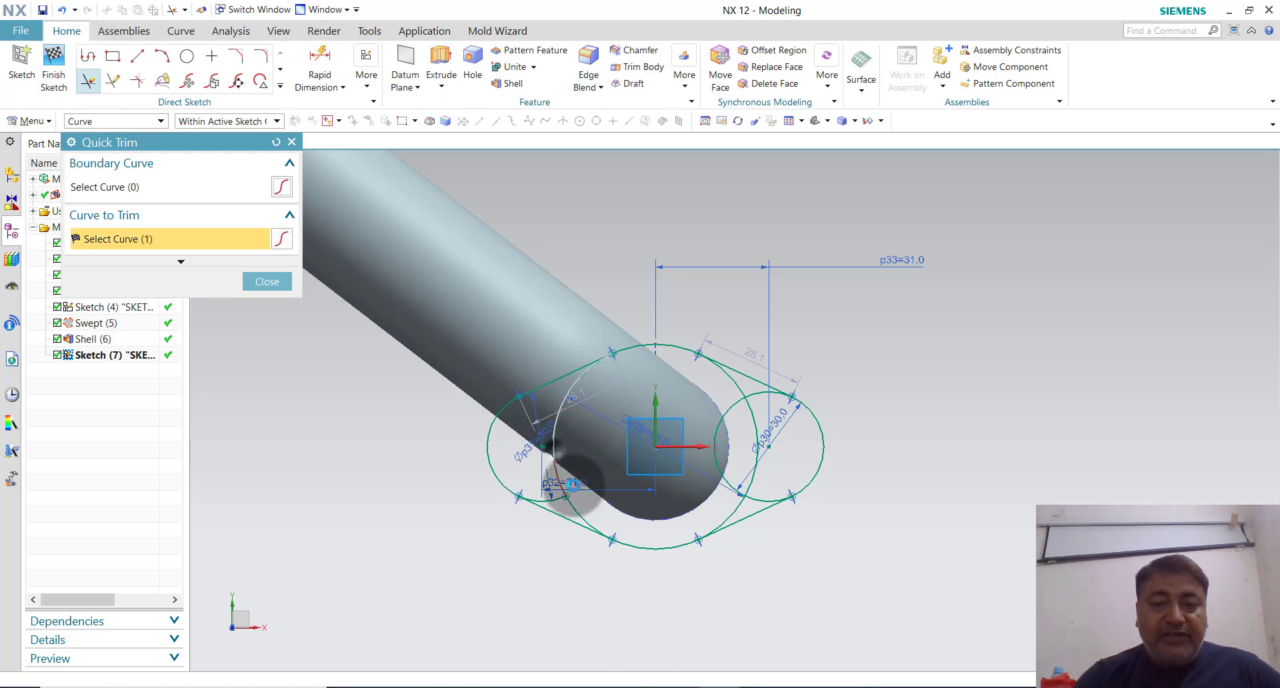
{"action": "left_click", "coordinate": [557, 499]}
{"action": "left_click", "coordinate": [581, 515]}
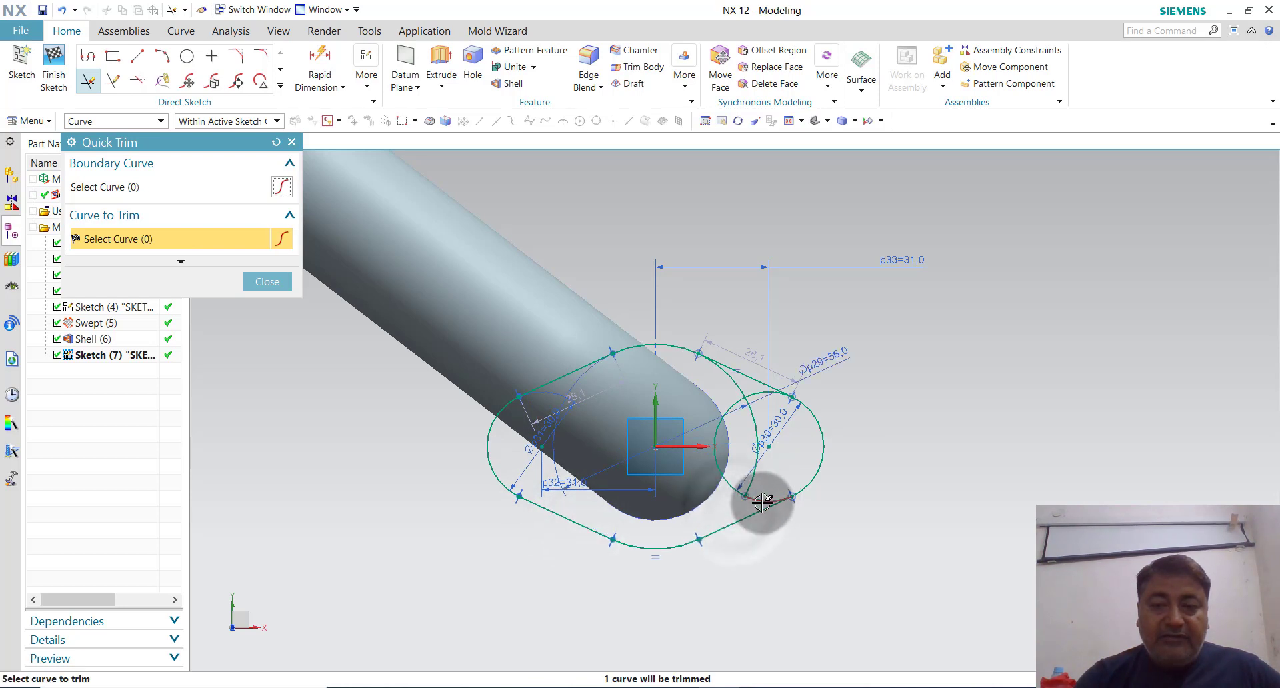
{"action": "left_click", "coordinate": [756, 500]}
{"action": "left_click", "coordinate": [731, 468]}
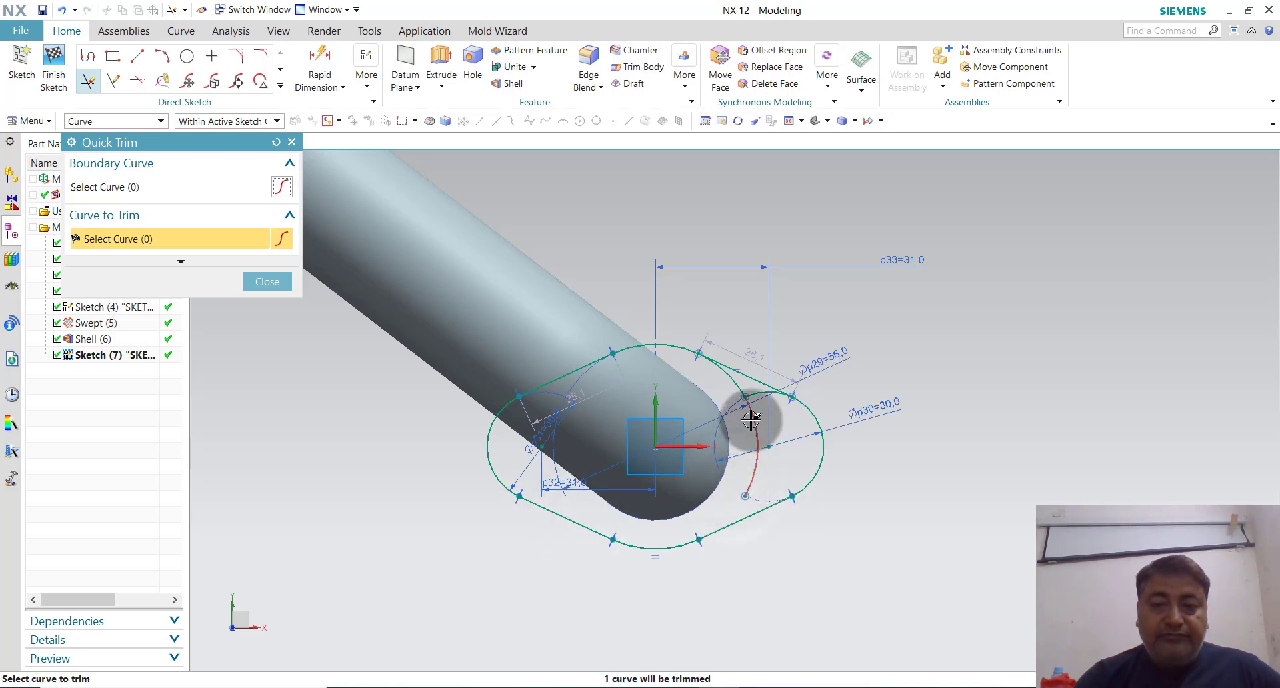
{"action": "left_click", "coordinate": [753, 418]}
{"action": "left_click", "coordinate": [754, 392]}
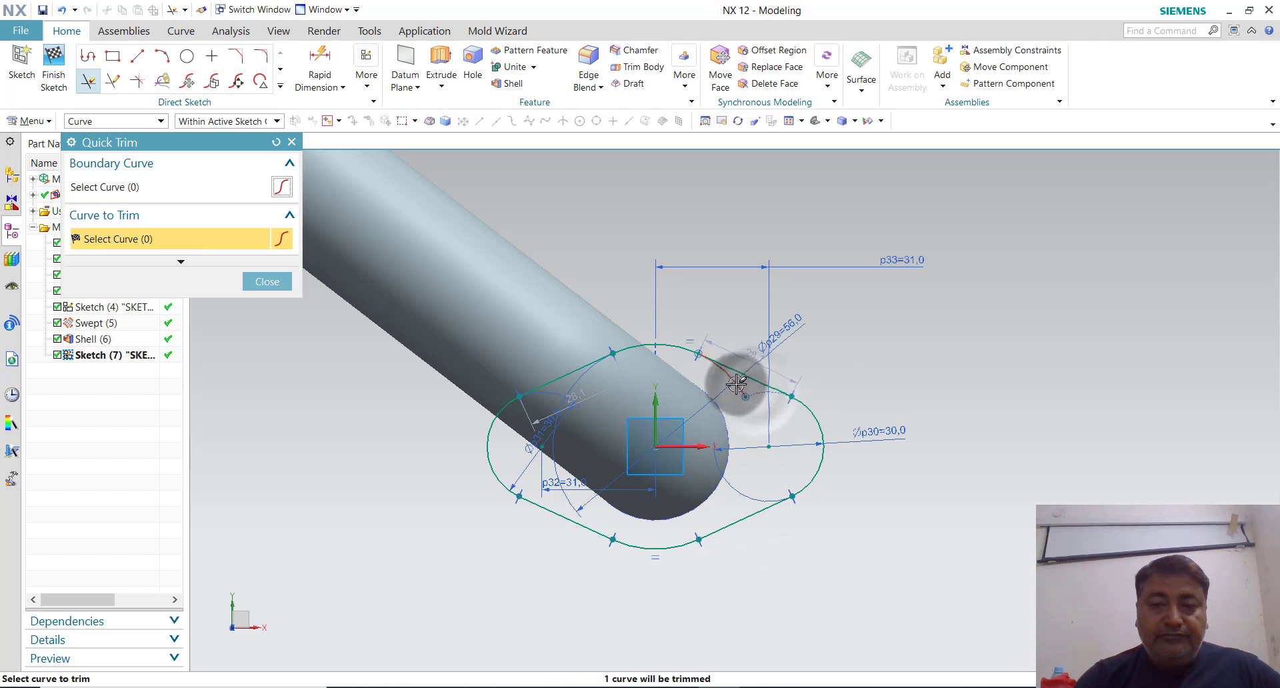
{"action": "left_click", "coordinate": [280, 283]}
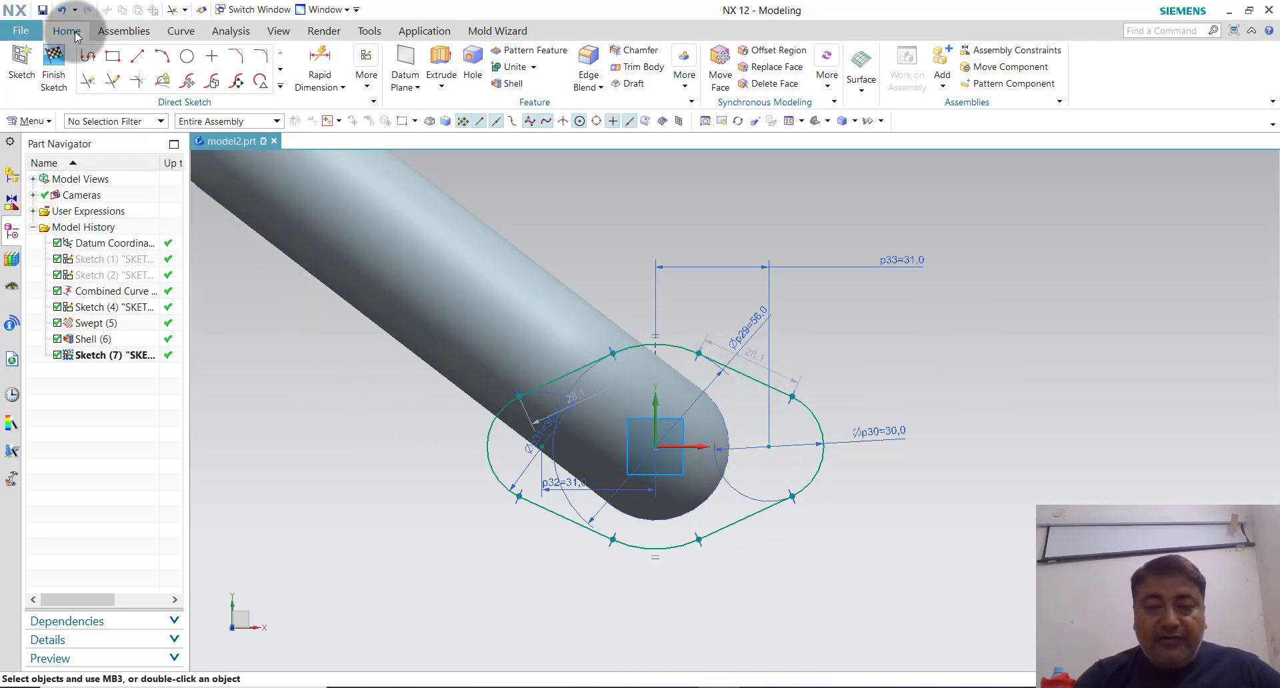
Add 10 mm hole circles at both side arc centres and a 34 mm circle at the origin, and finish the sketch.
{"action": "left_click", "coordinate": [186, 57]}
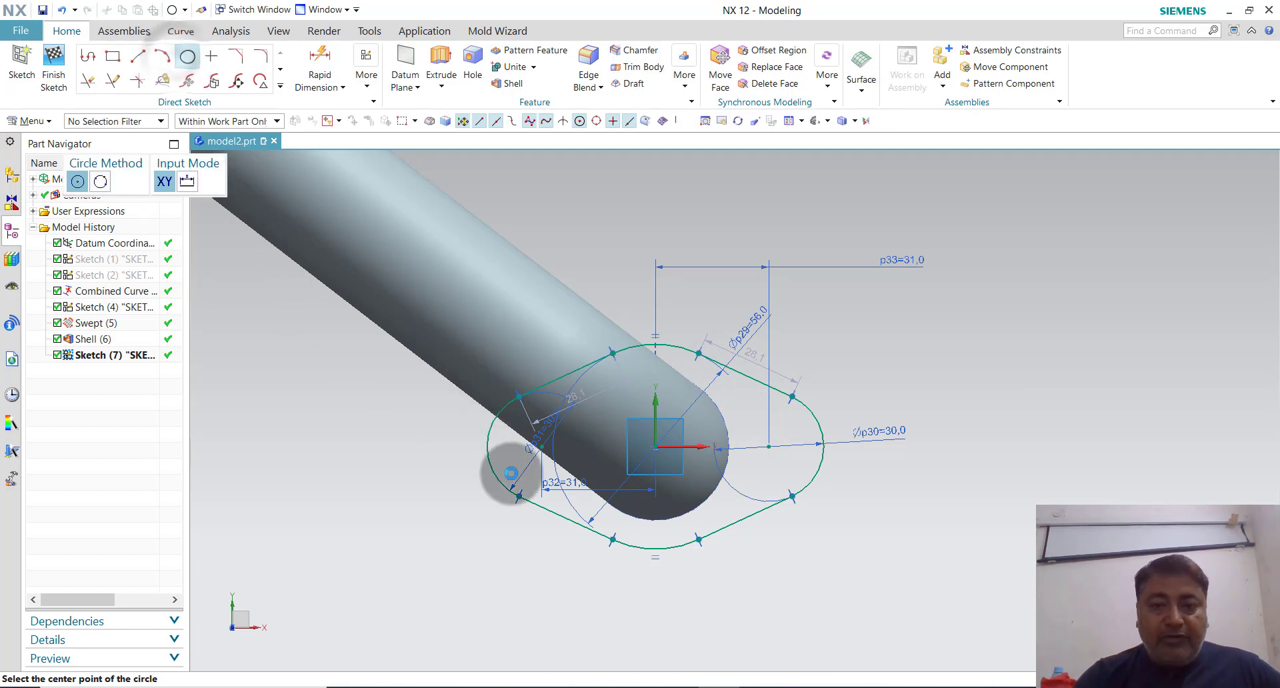
{"action": "left_click", "coordinate": [566, 441]}
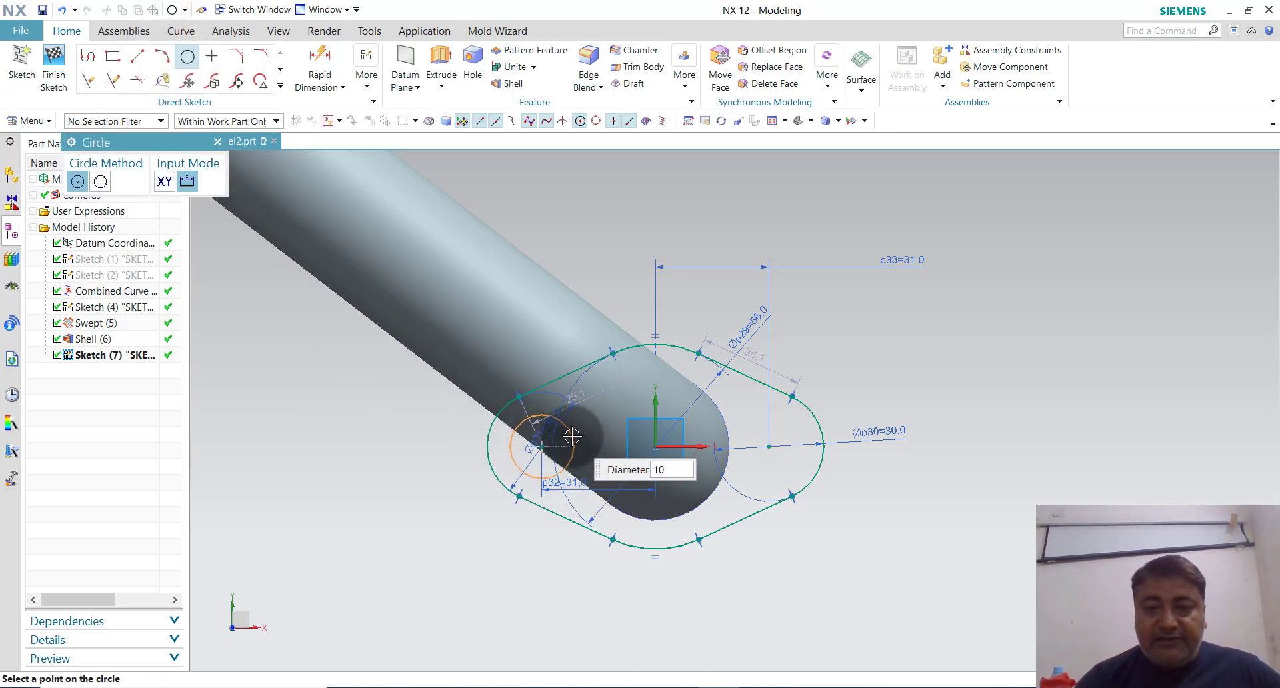
{"action": "left_click", "coordinate": [769, 447]}
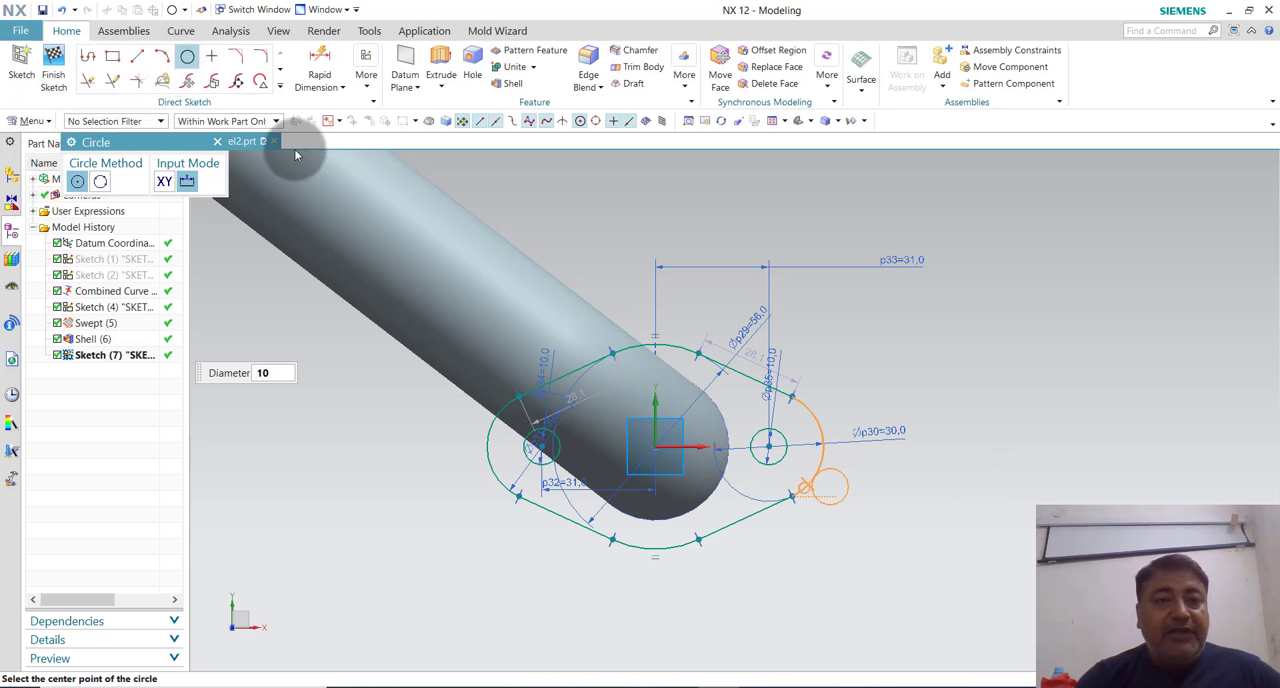
{"action": "left_click", "coordinate": [655, 446]}
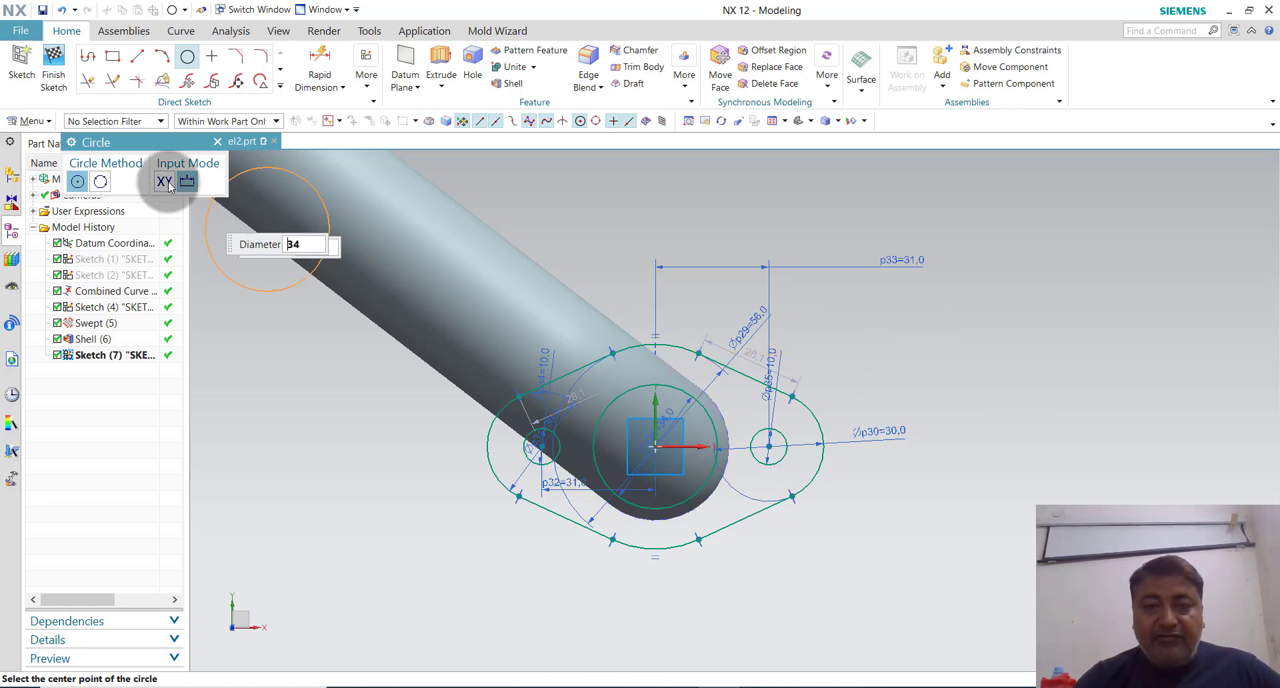
{"action": "left_click", "coordinate": [42, 75]}
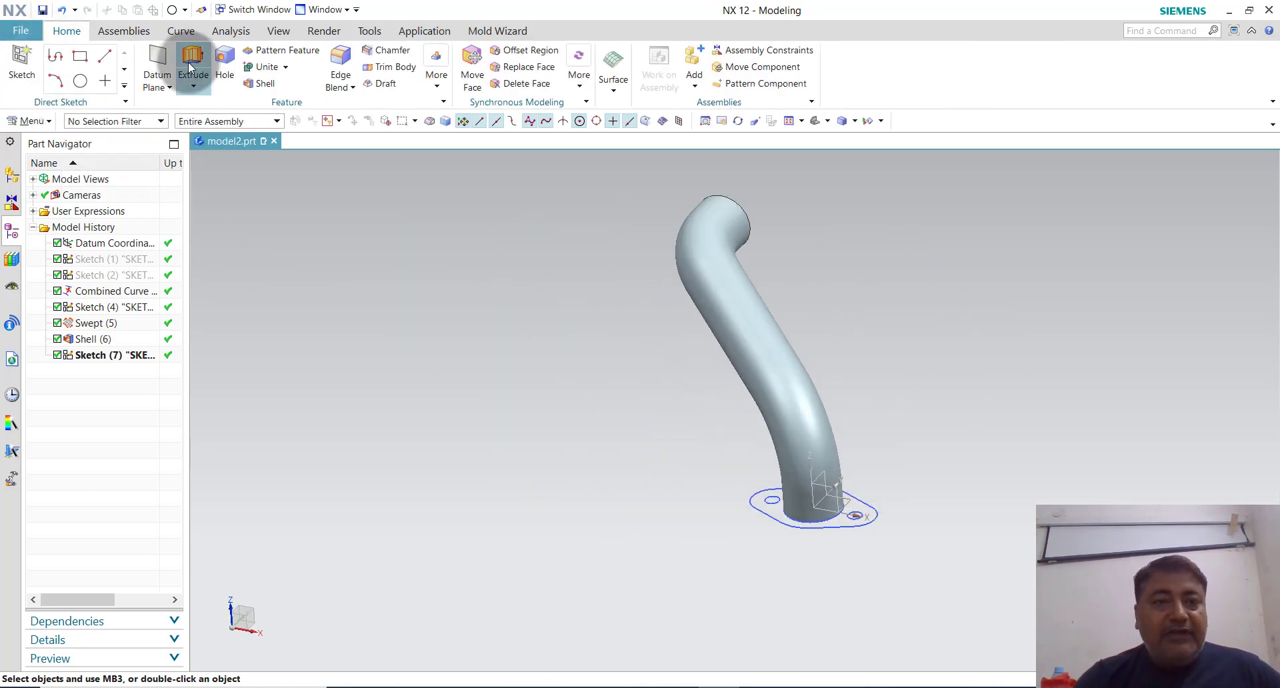
{"action": "left_click", "coordinate": [189, 59]}
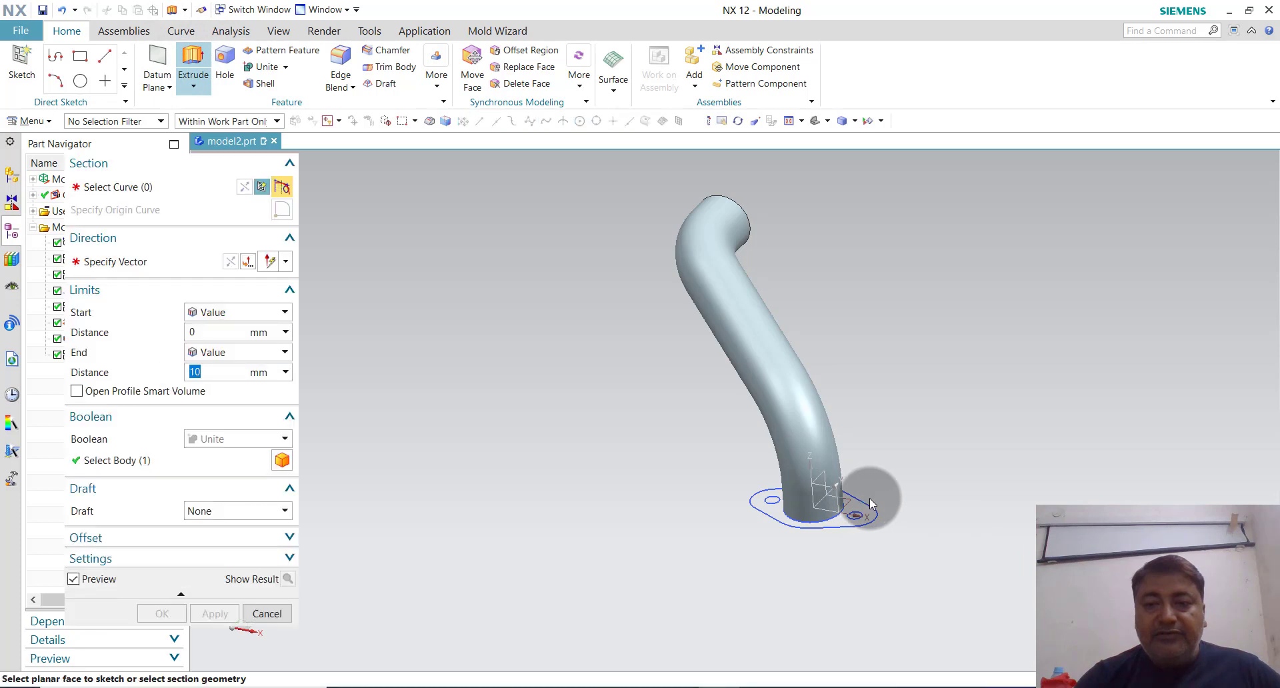
{"action": "scroll", "coordinate": [870, 497], "scroll_direction": "up", "scroll_amount": 3}
{"action": "scroll", "coordinate": [870, 497], "scroll_direction": "down", "scroll_amount": 5}
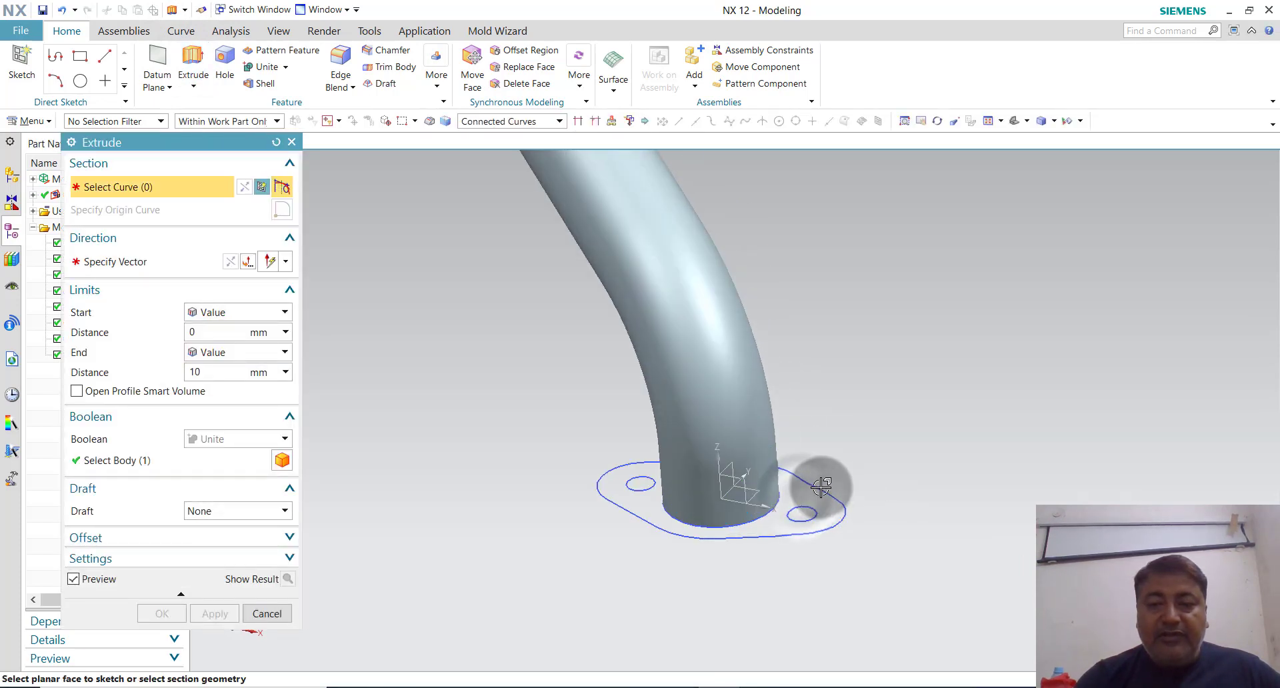
{"action": "left_click", "coordinate": [291, 142]}
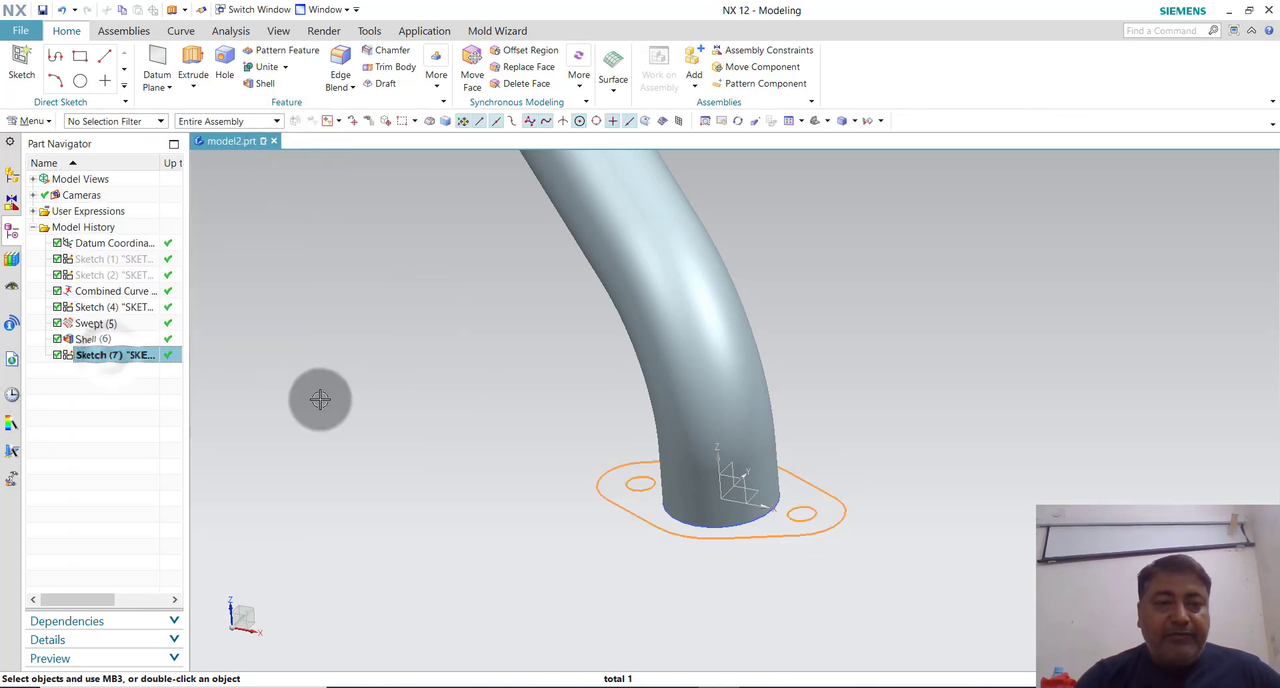
Extrude the flange sketch 10 mm in the reversed direction, away from the pipe, and unite it with the pipe body.
{"action": "left_click", "coordinate": [192, 63]}
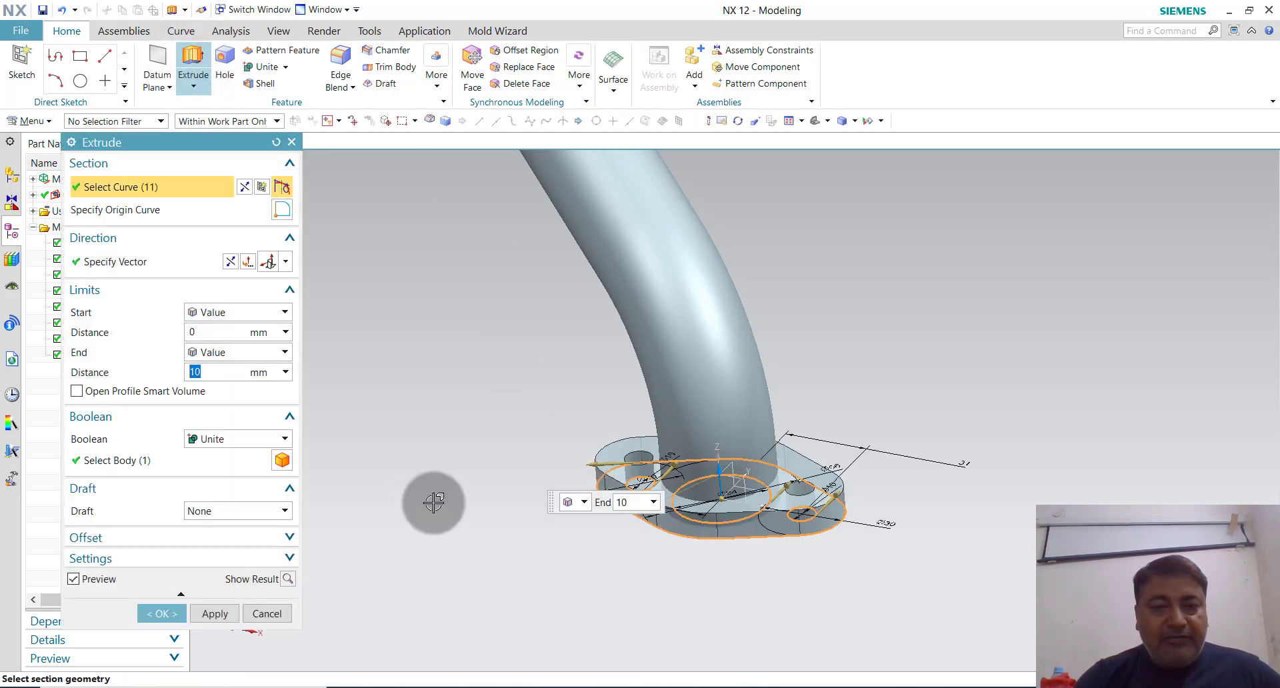
{"action": "left_click", "coordinate": [228, 262]}
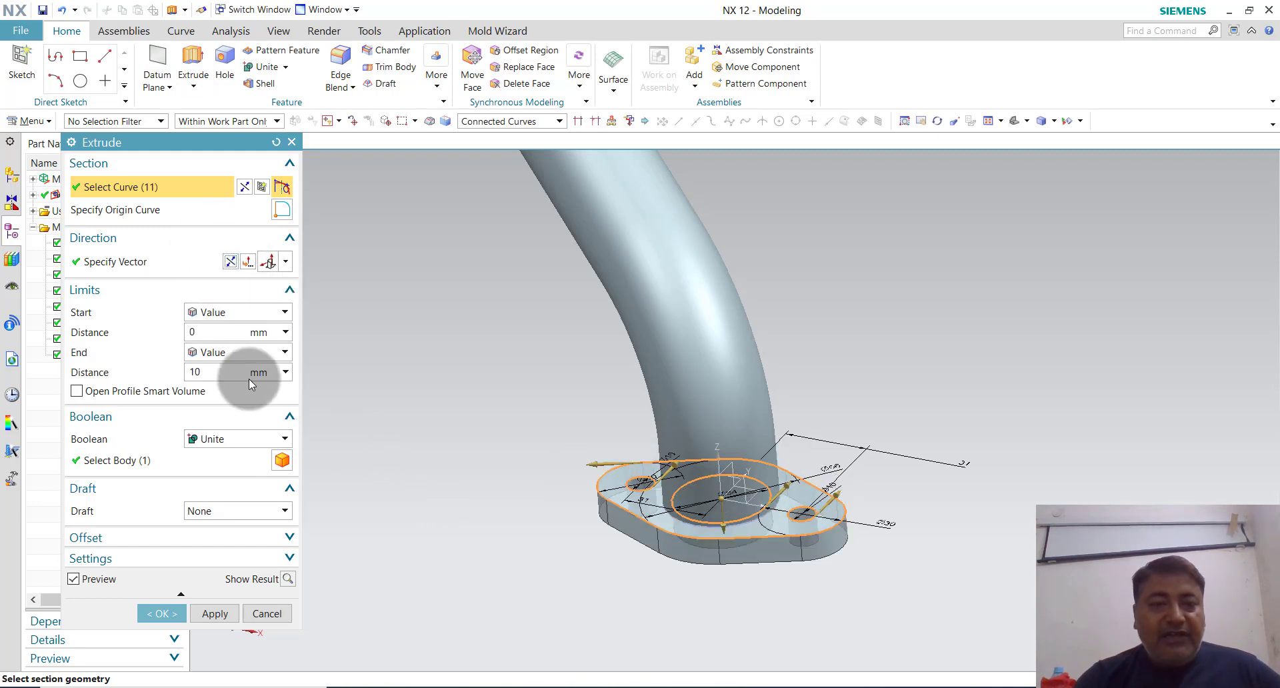
{"action": "left_click", "coordinate": [219, 375]}
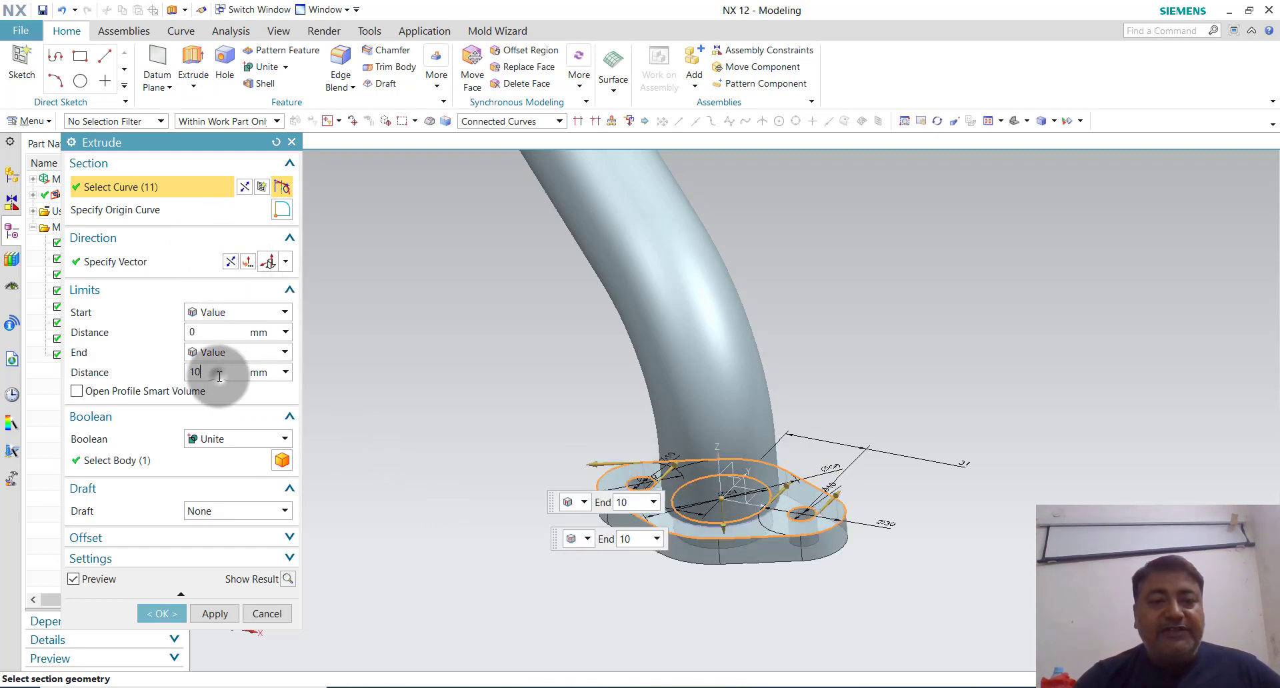
{"action": "left_click", "coordinate": [162, 614]}
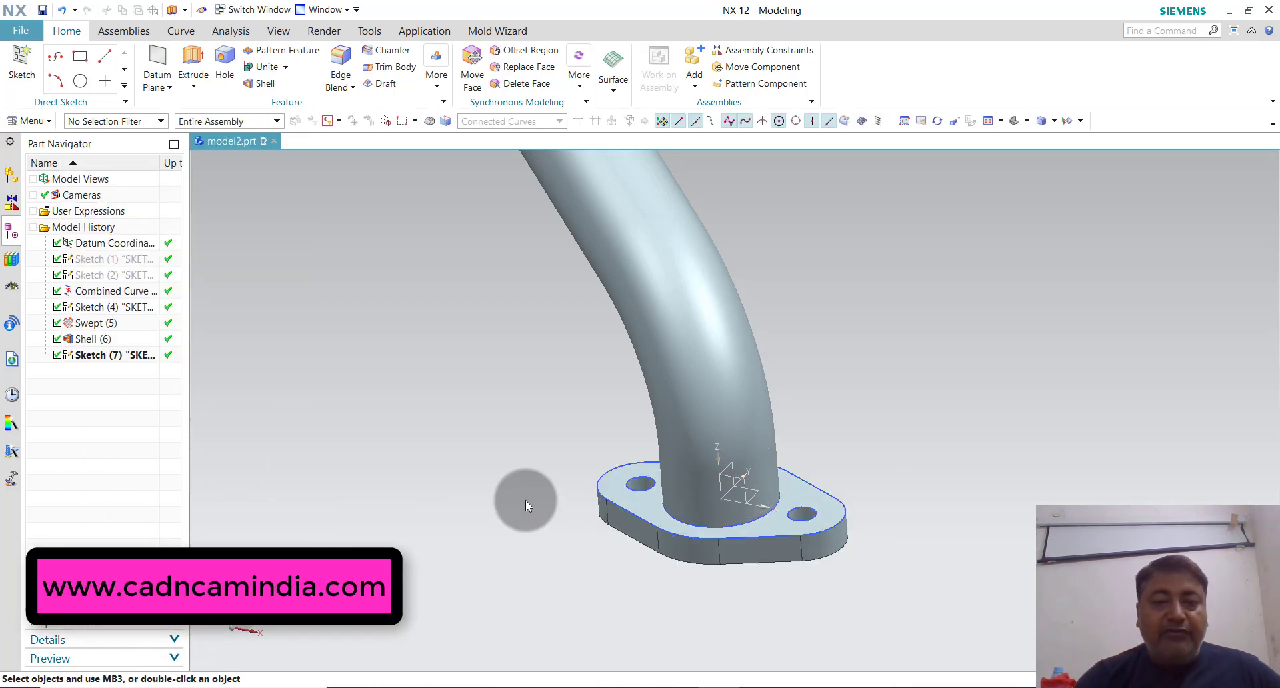
Reopen the flange extrusion to check its Boolean setting, keeping Unite.
{"action": "left_click", "coordinate": [106, 374]}
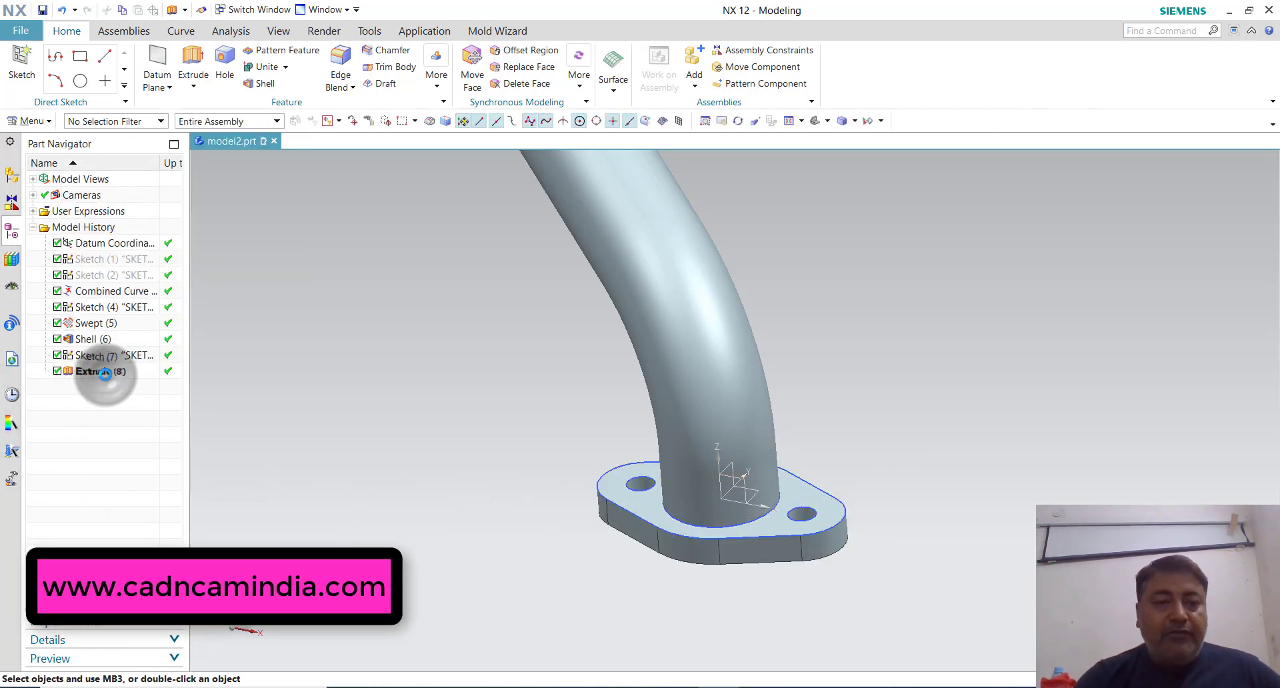
{"action": "double_click", "coordinate": [105, 374]}
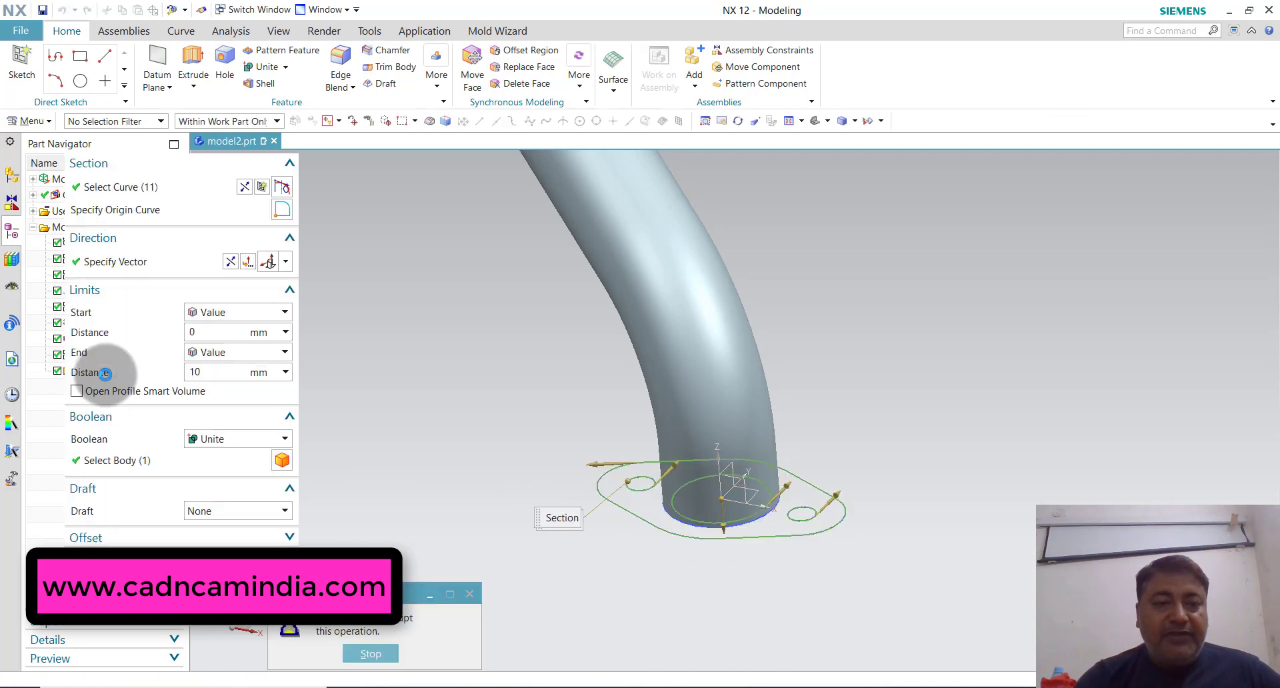
{"action": "left_click", "coordinate": [248, 440]}
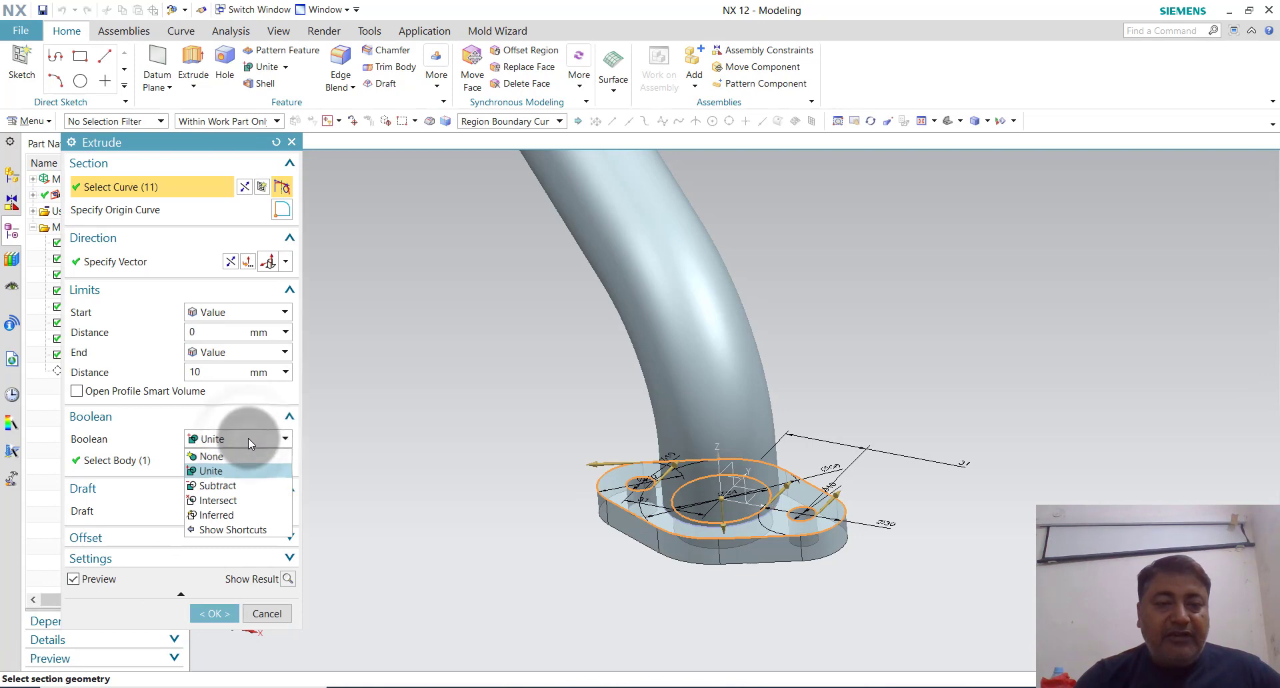
{"action": "left_click", "coordinate": [248, 439]}
{"action": "left_click", "coordinate": [220, 614]}
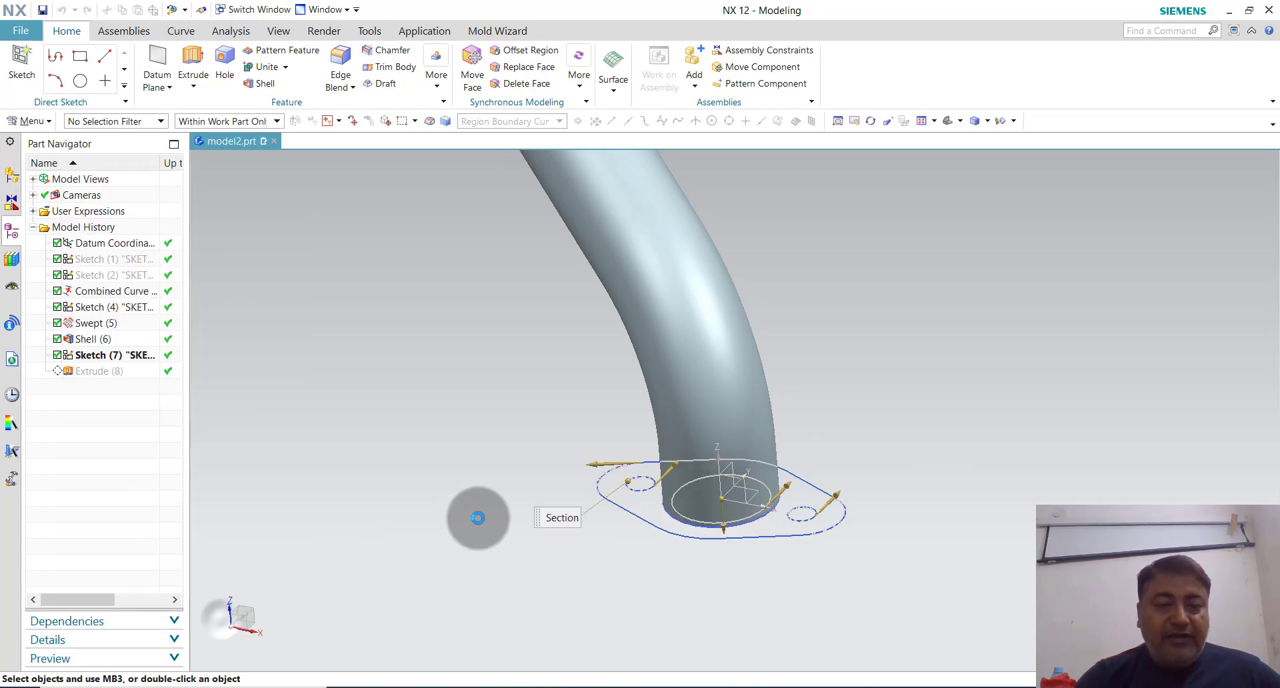
Start a new sketch on the ring-shaped end face at the pipe's open upper end.
{"action": "middle_click_drag", "start_coordinate": [531, 492], "coordinate": [592, 594]}
{"action": "scroll", "coordinate": [620, 593], "scroll_direction": "up", "scroll_amount": 3}
{"action": "scroll", "coordinate": [630, 590], "scroll_direction": "down", "scroll_amount": 8}
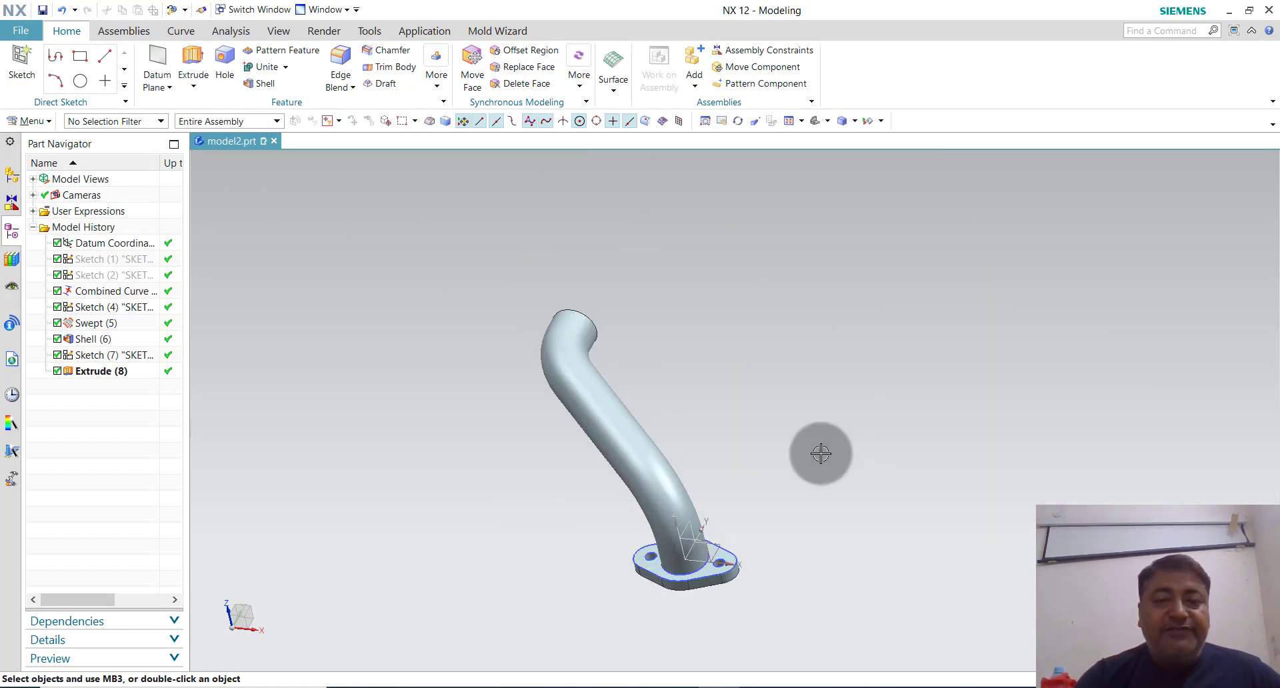
{"action": "left_click", "coordinate": [22, 61]}
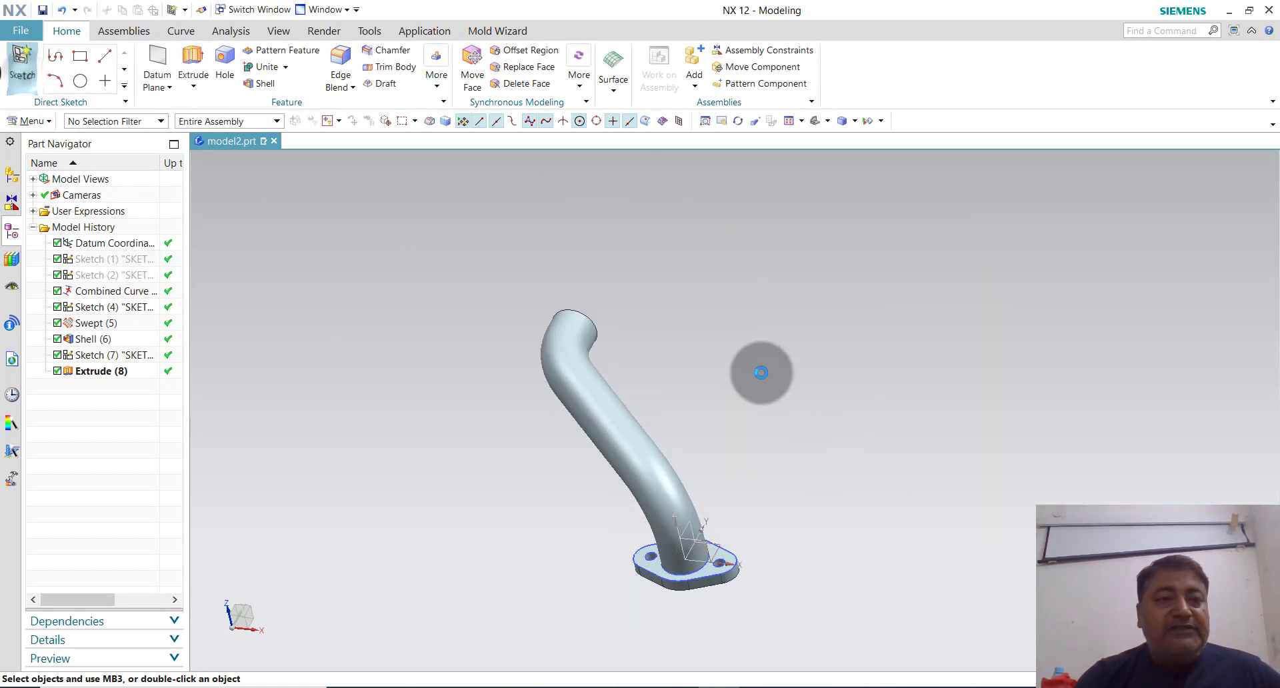
{"action": "mouse_move", "coordinate": [740, 409]}
{"action": "middle_mouse_down"}
{"action": "mouse_move", "coordinate": [651, 460]}
{"action": "mouse_move", "coordinate": [699, 314]}
{"action": "mouse_move", "coordinate": [675, 297]}
{"action": "middle_mouse_up"}
{"action": "scroll", "coordinate": [675, 297], "scroll_direction": "up", "scroll_amount": 5}
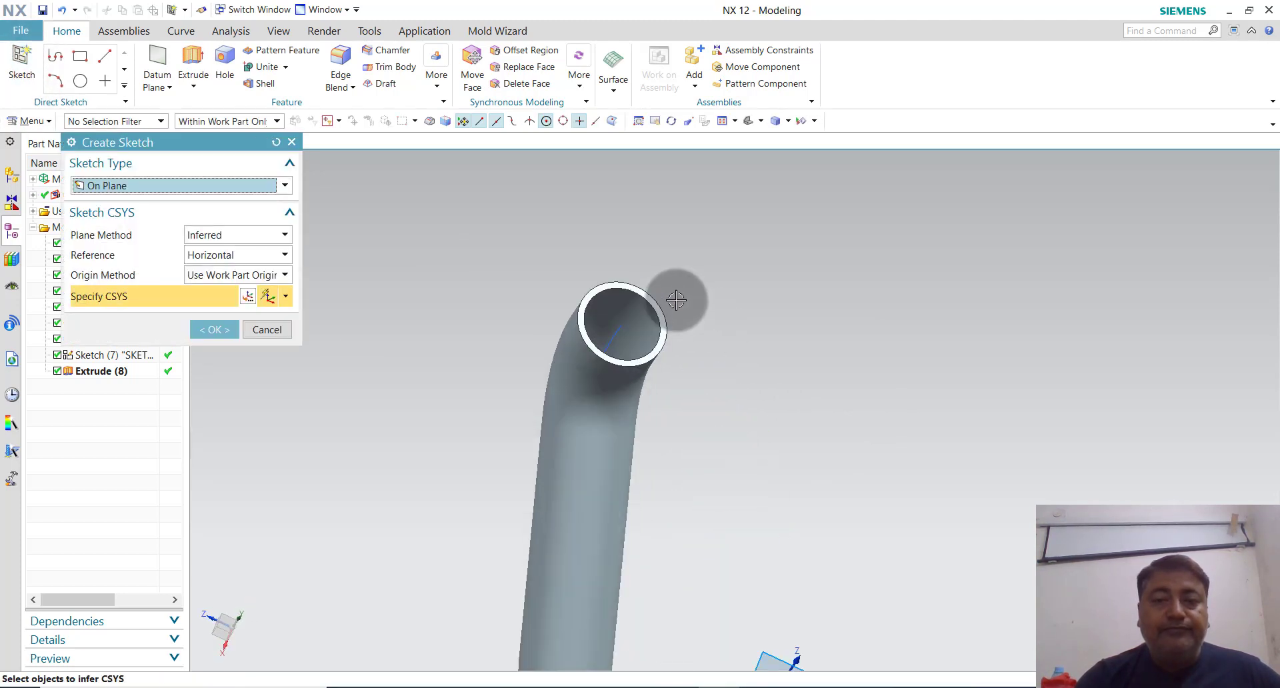
{"action": "left_click", "coordinate": [654, 344]}
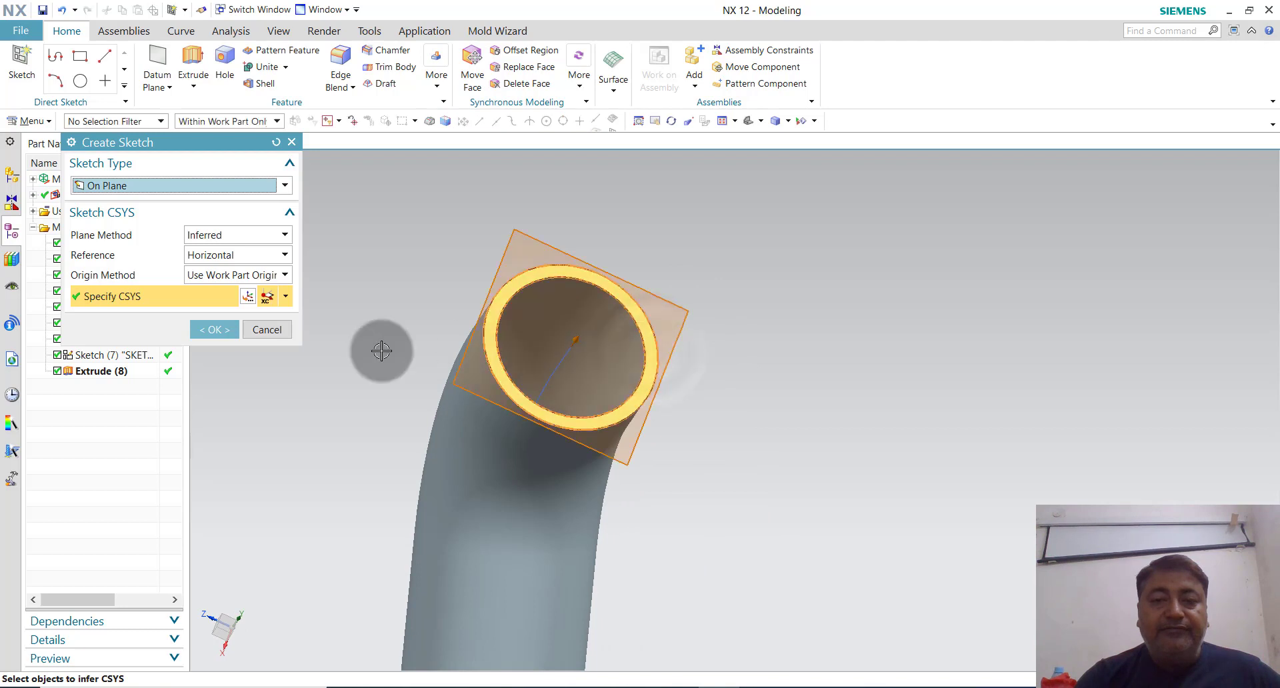
{"action": "left_click", "coordinate": [201, 335]}
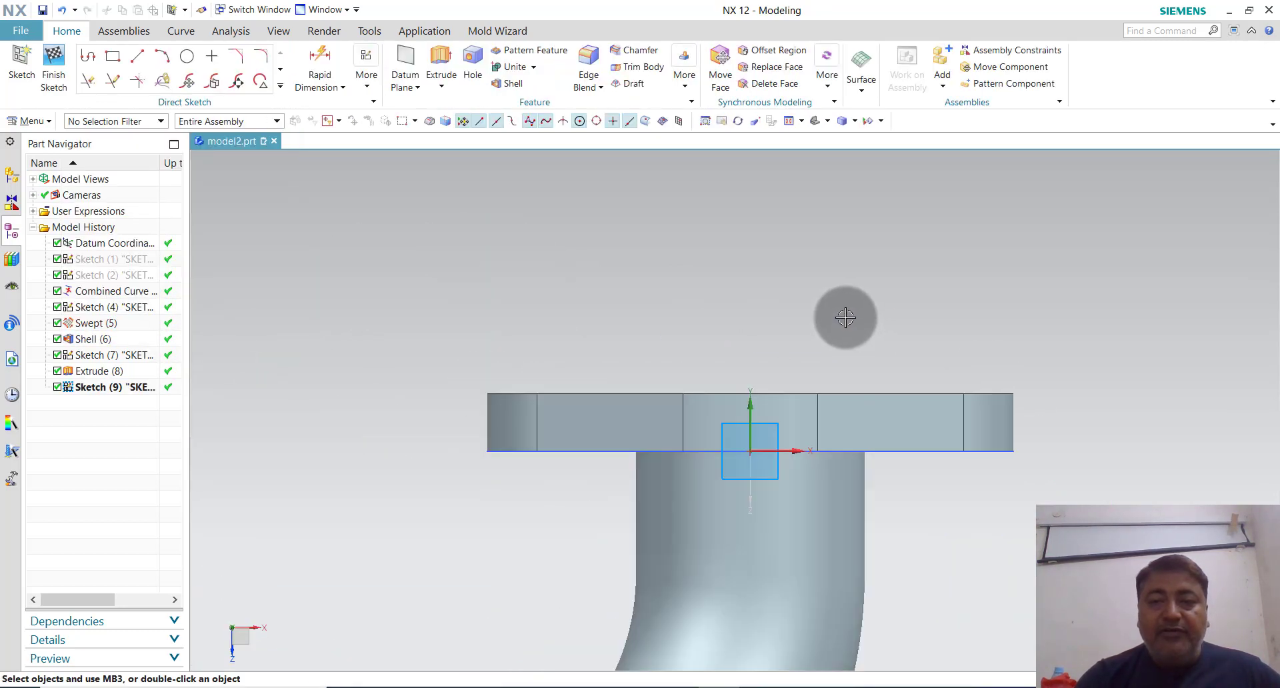
Draw a 56 mm diameter circle centred on the pipe's open end.
{"action": "scroll", "coordinate": [846, 318], "scroll_direction": "down", "scroll_amount": 5}
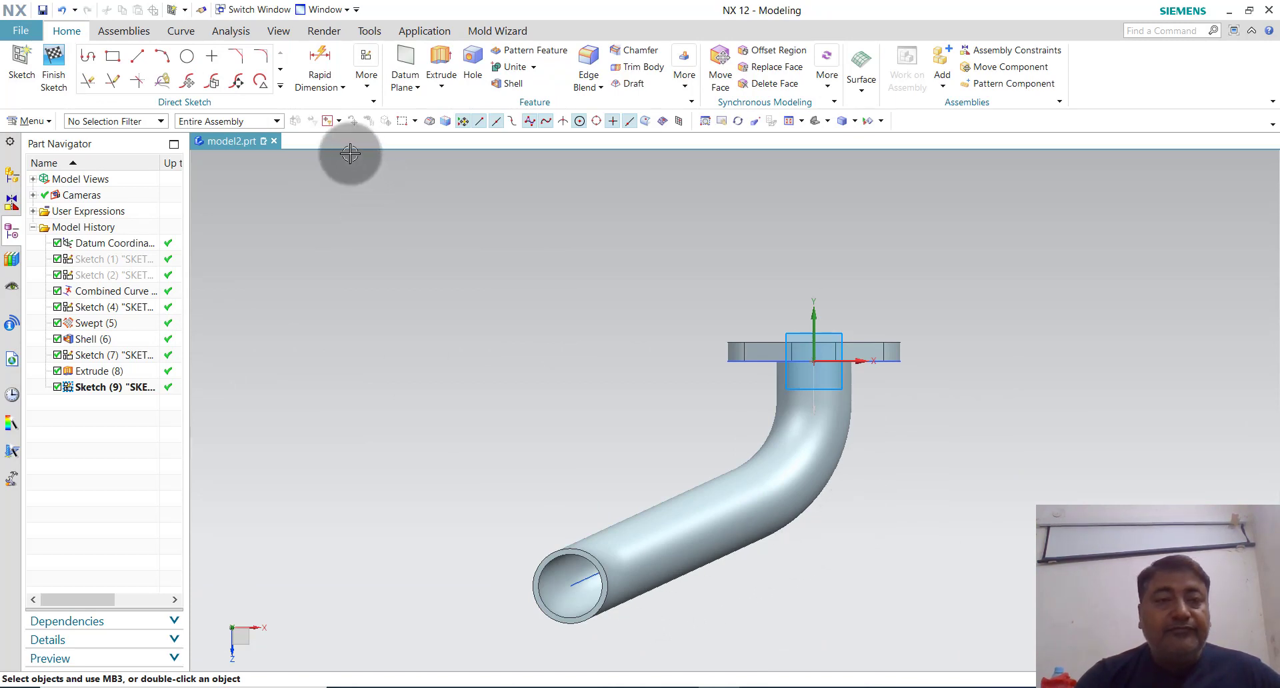
{"action": "left_click", "coordinate": [187, 56]}
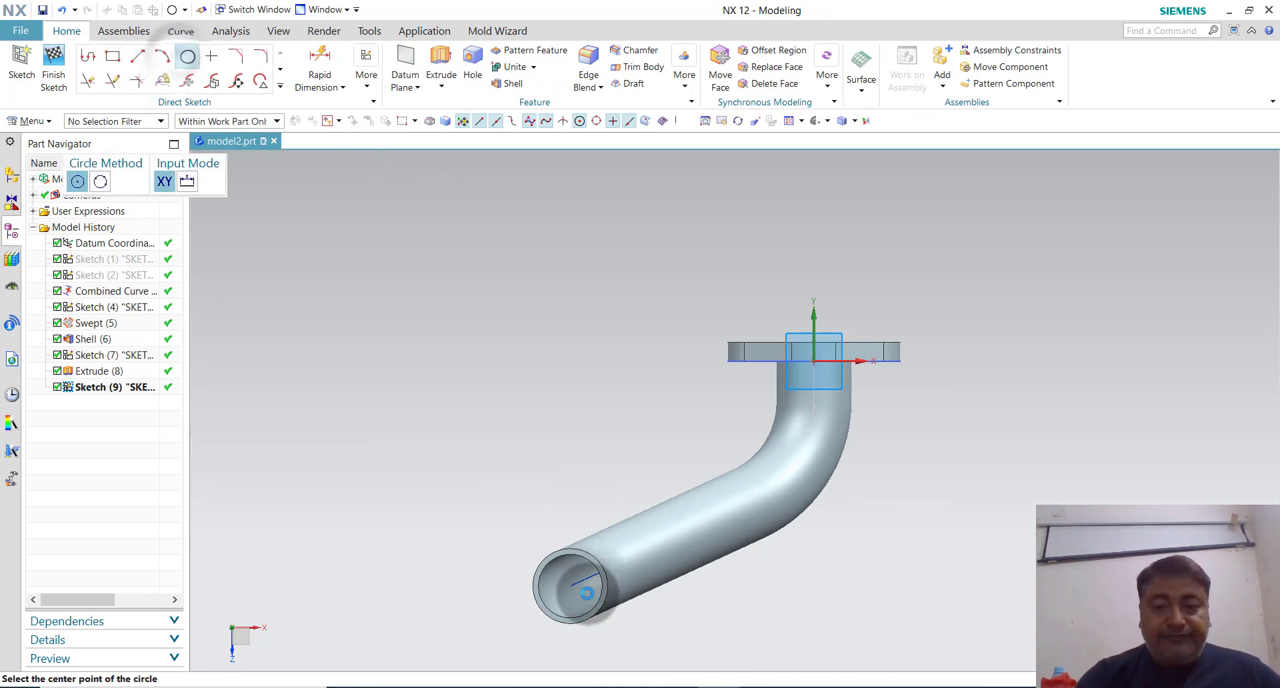
{"action": "left_click", "coordinate": [570, 585]}
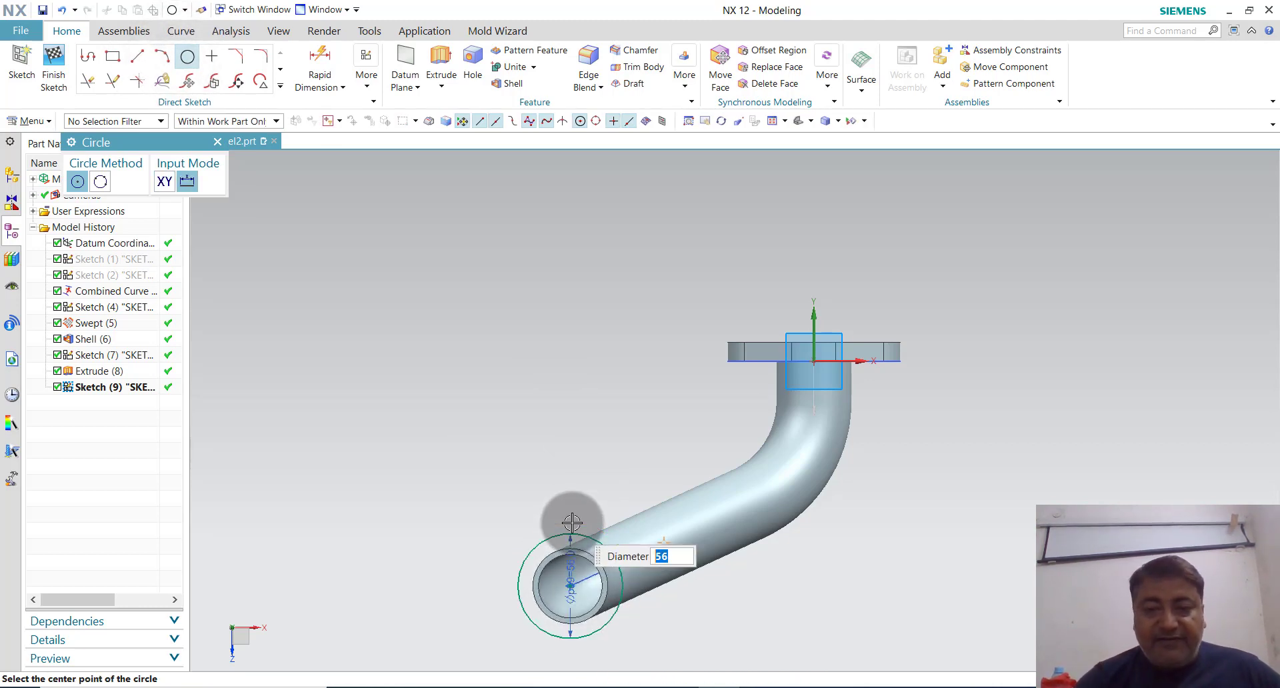
Add two 30 mm diameter circles, one on each side of the 56 mm circle and horizontally aligned with its centre.
{"action": "scroll", "coordinate": [625, 505], "scroll_direction": "down", "scroll_amount": 2}
{"action": "scroll", "coordinate": [590, 571], "scroll_direction": "up", "scroll_amount": 1}
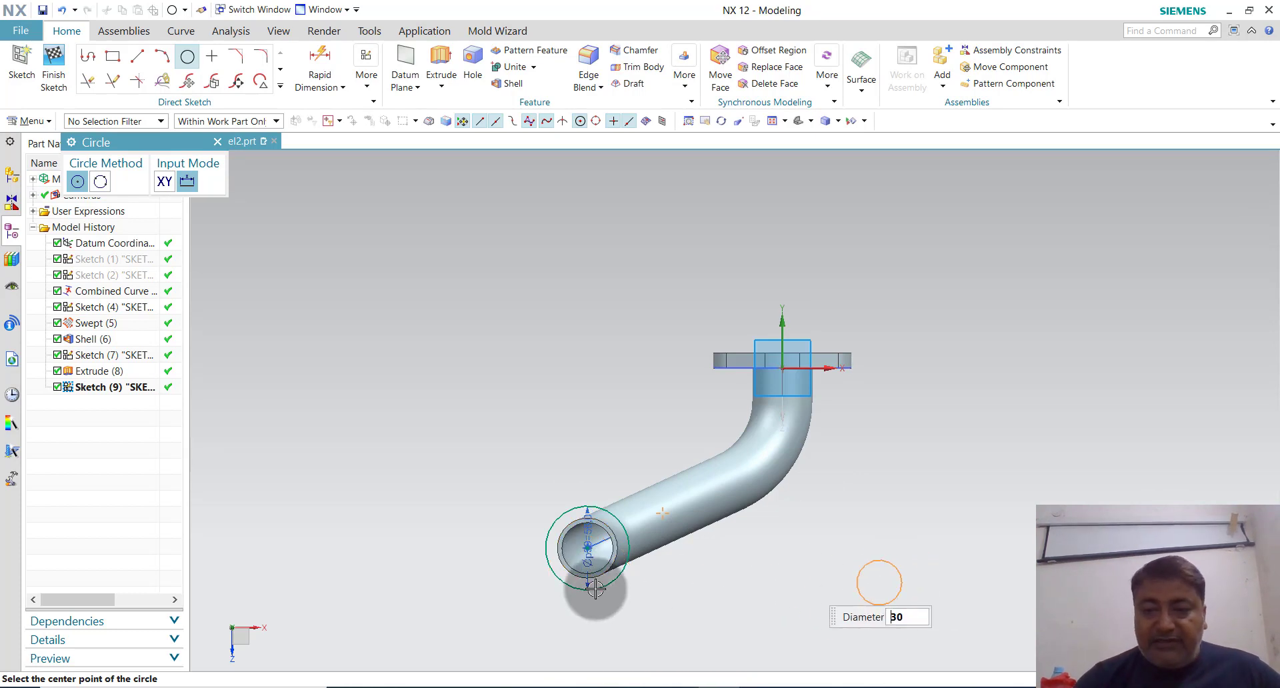
{"action": "scroll", "coordinate": [616, 549], "scroll_direction": "up", "scroll_amount": 2}
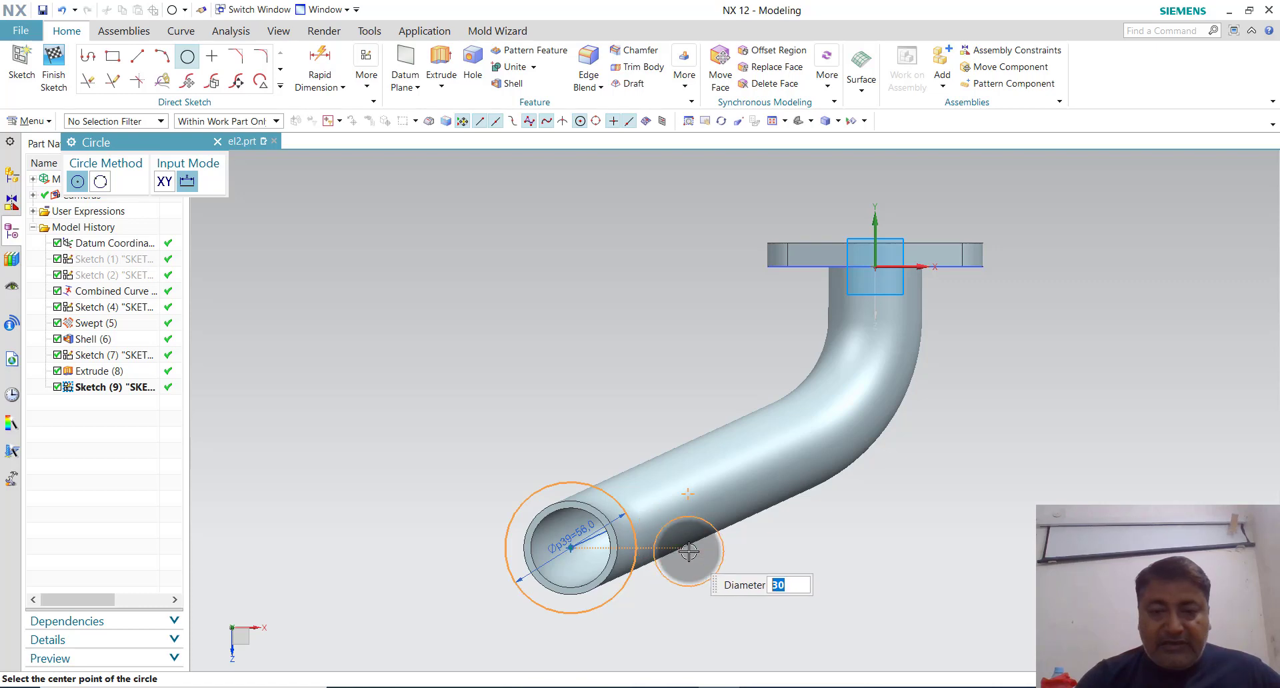
{"action": "left_click", "coordinate": [688, 549]}
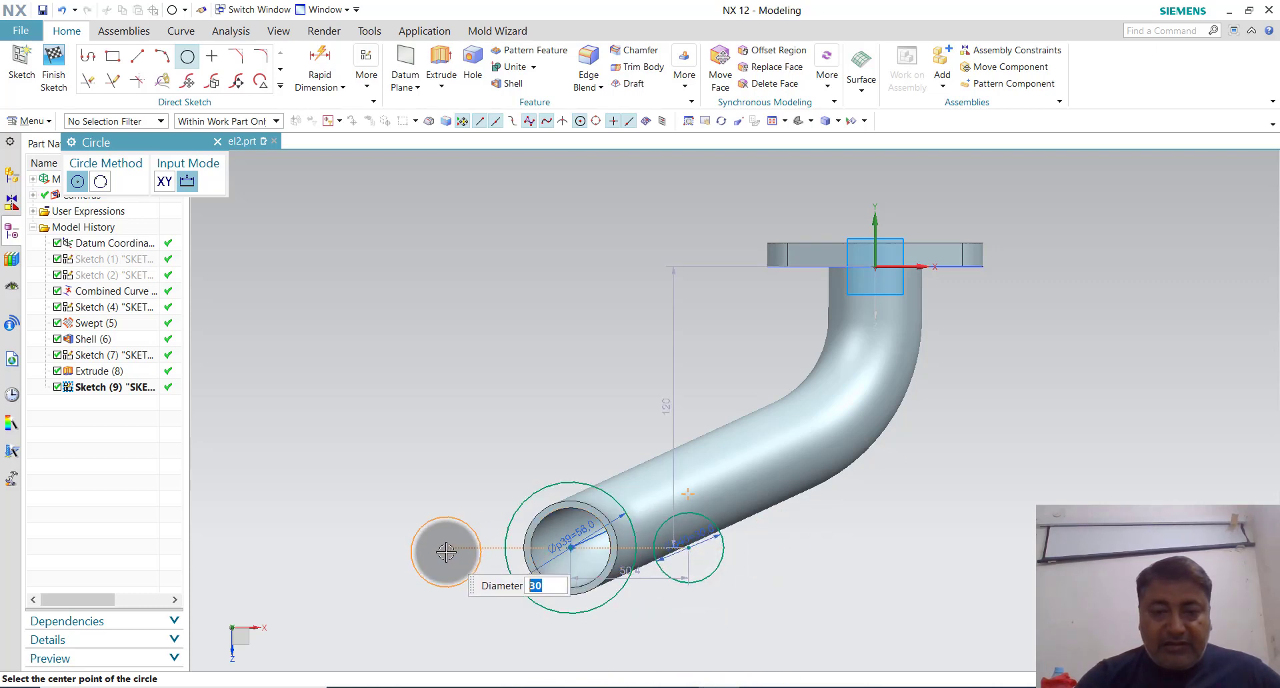
{"action": "left_click", "coordinate": [446, 549]}
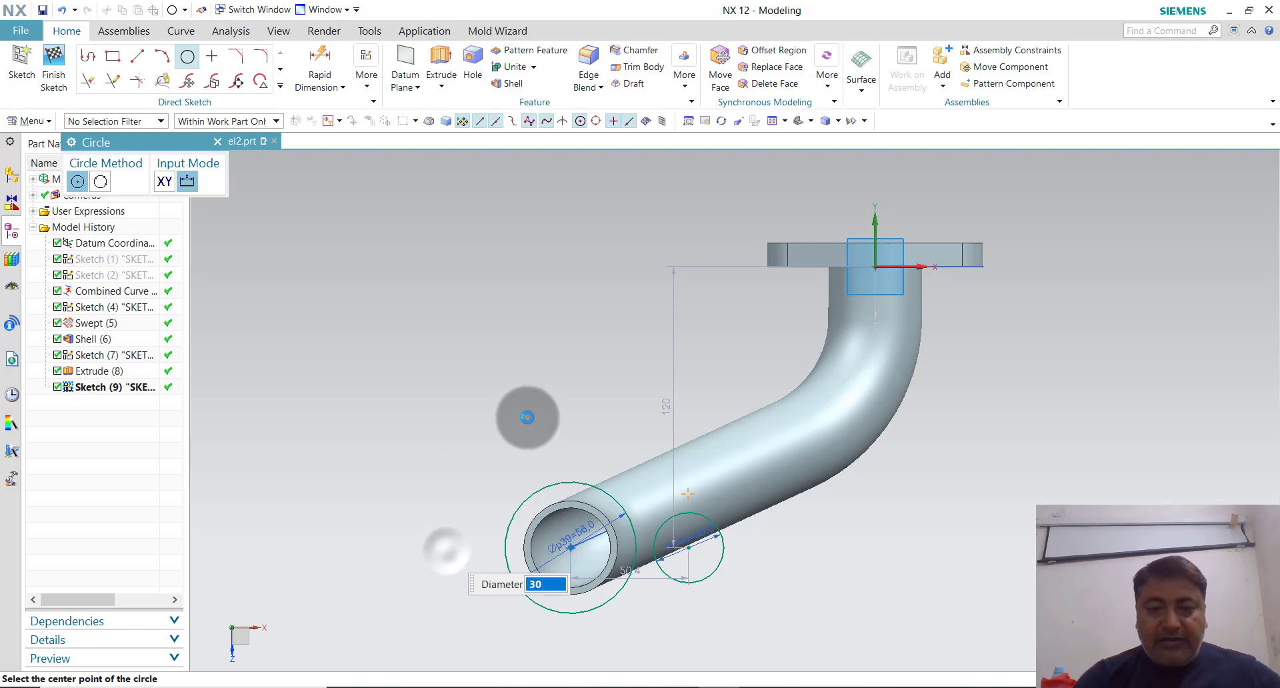
{"action": "key", "text": "Escape"}
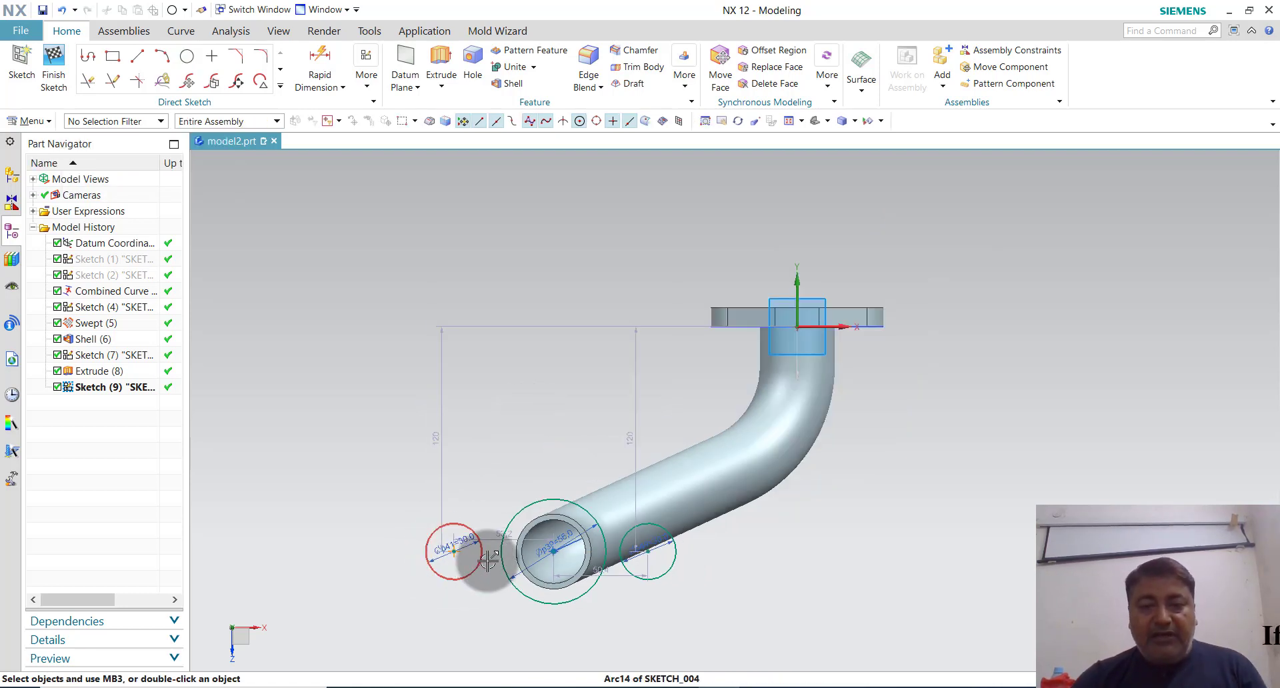
Set the horizontal distance from the central circle's centre to each side circle's centre to 31 mm.
{"action": "scroll", "coordinate": [497, 548], "scroll_direction": "up", "scroll_amount": 1}
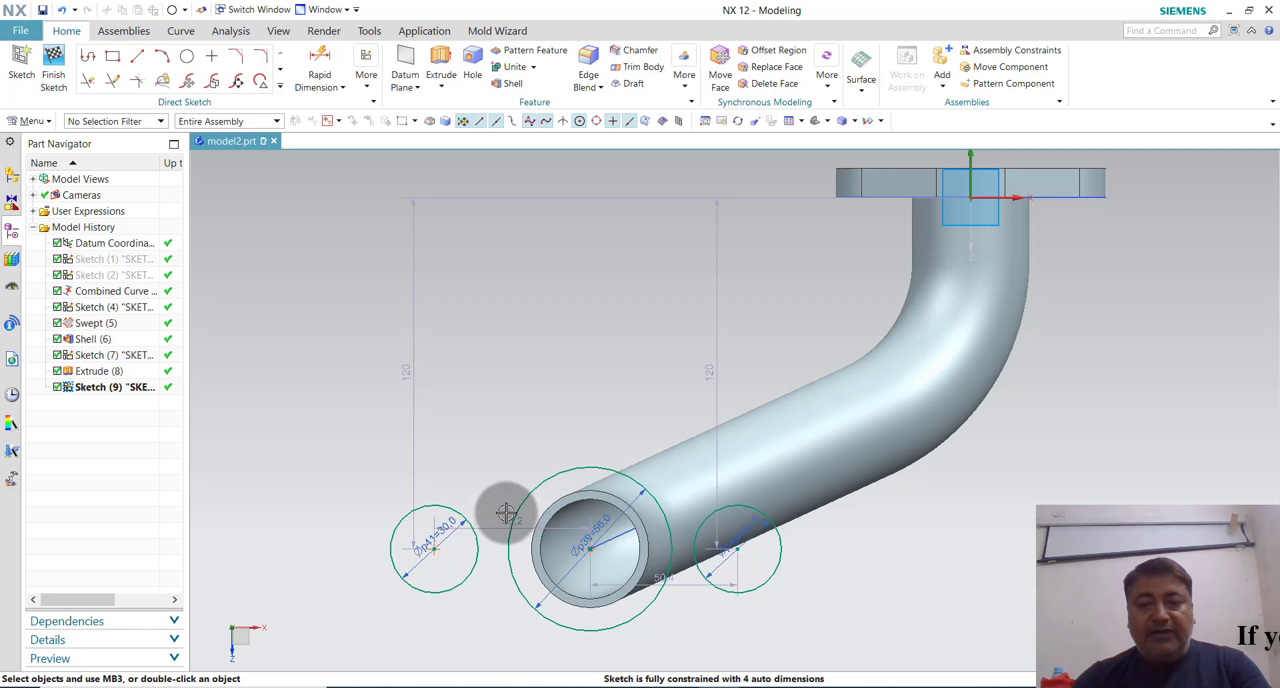
{"action": "left_click", "coordinate": [510, 520]}
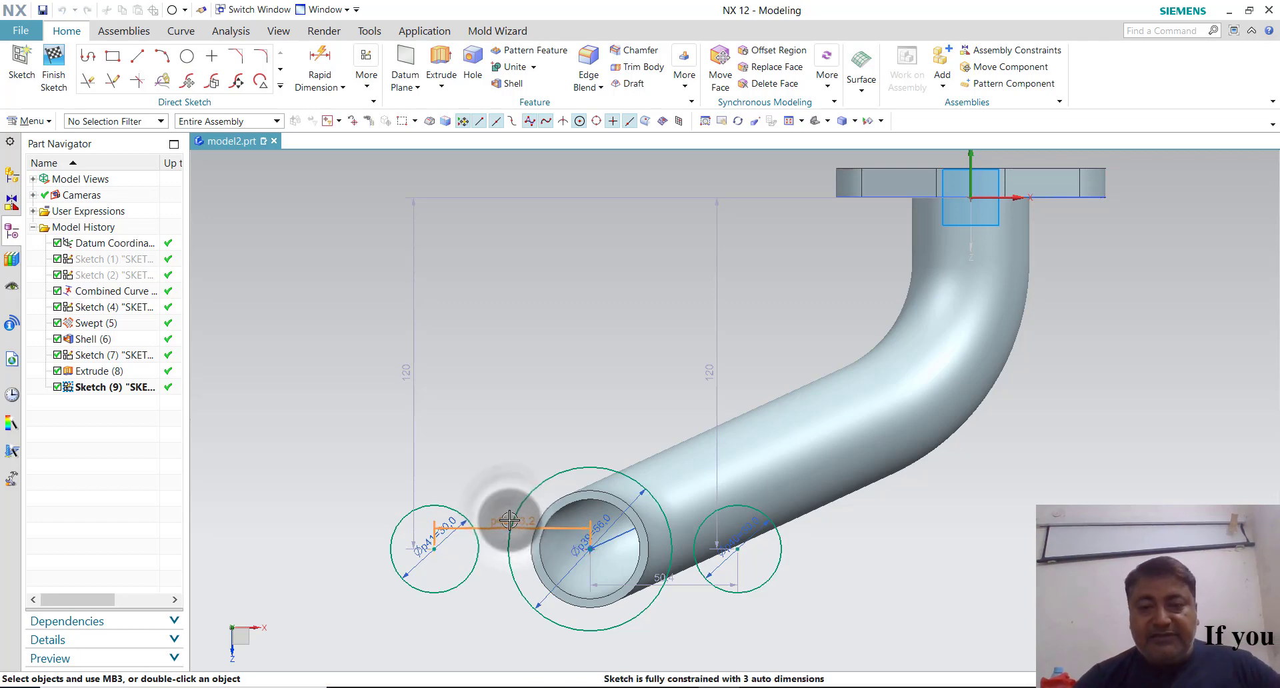
{"action": "double_click", "coordinate": [510, 521]}
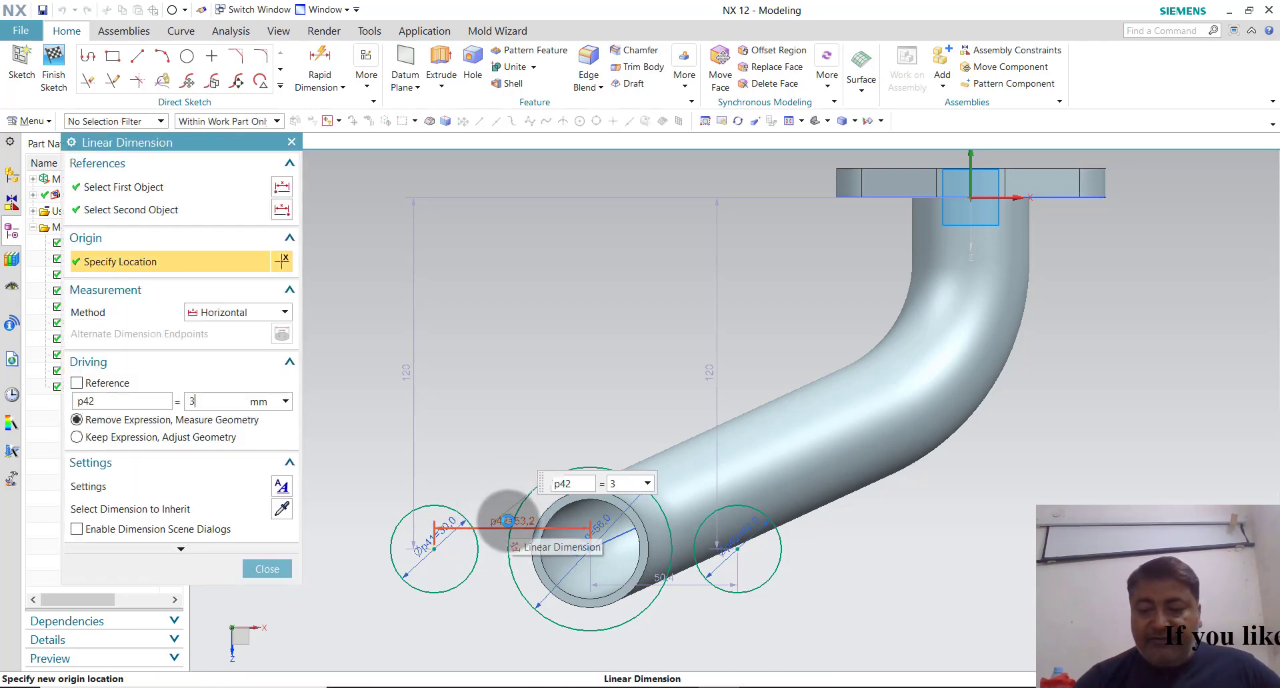
{"action": "key", "text": "Return"}
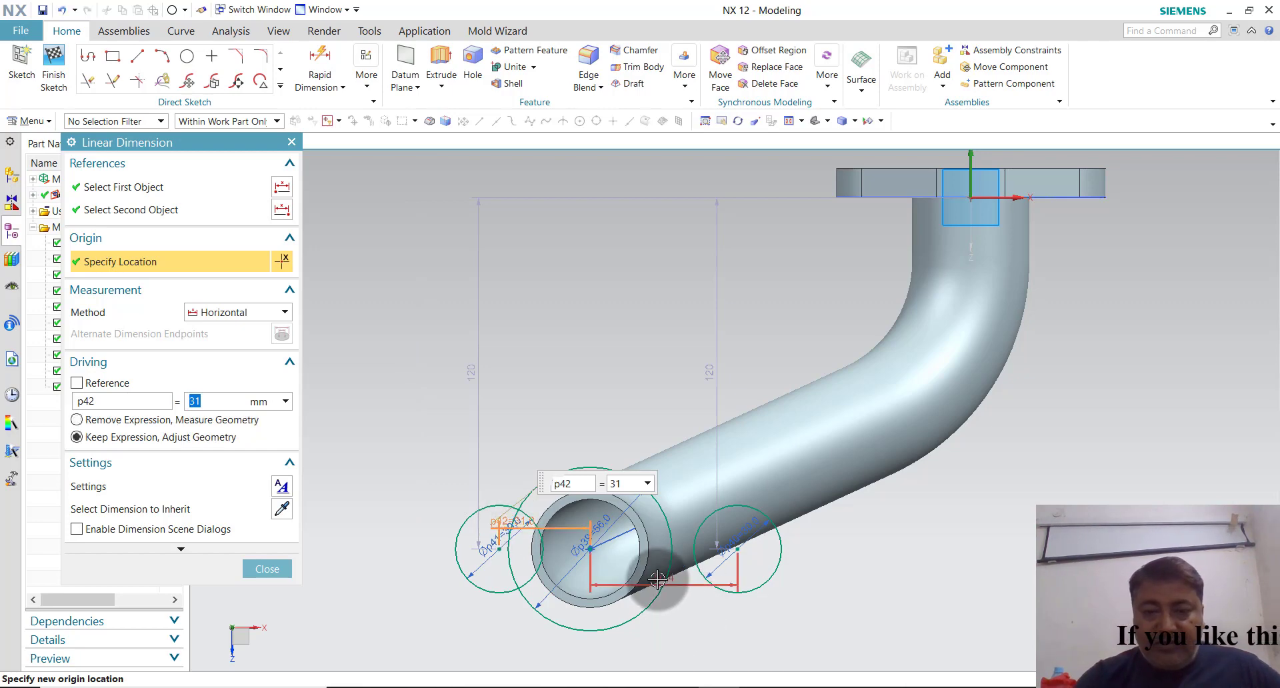
{"action": "double_click", "coordinate": [657, 577]}
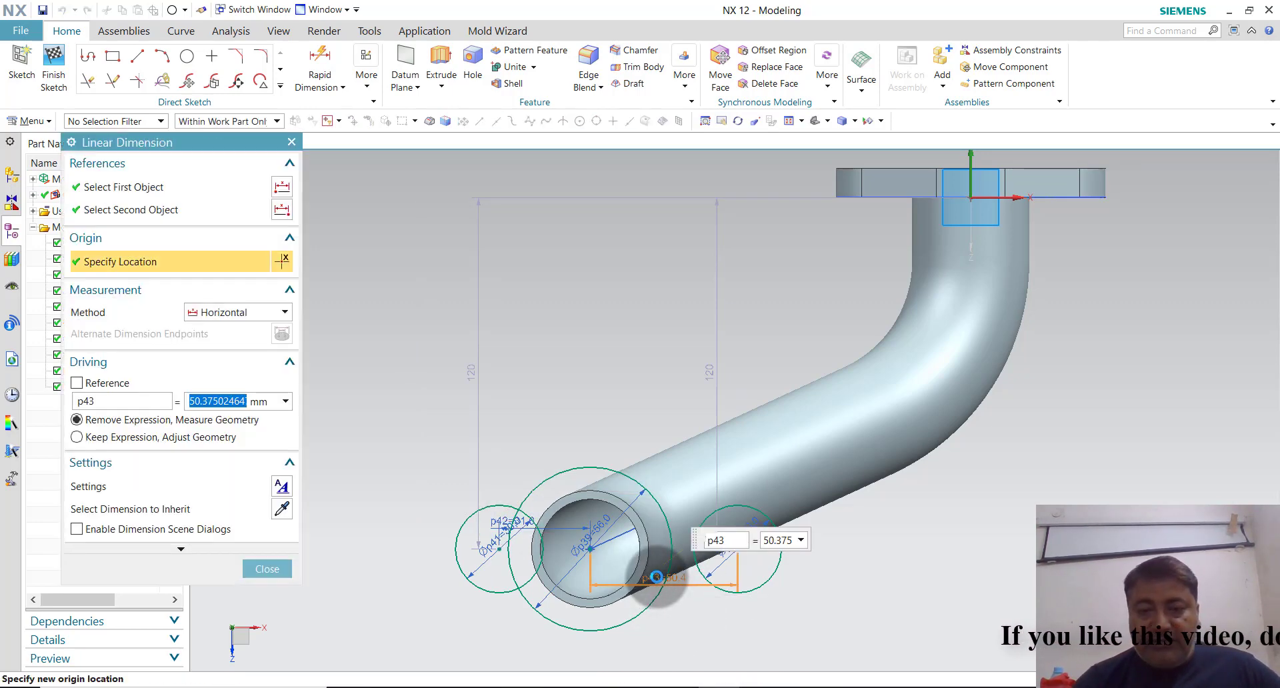
{"action": "type", "text": "31"}
{"action": "key", "text": "Return"}
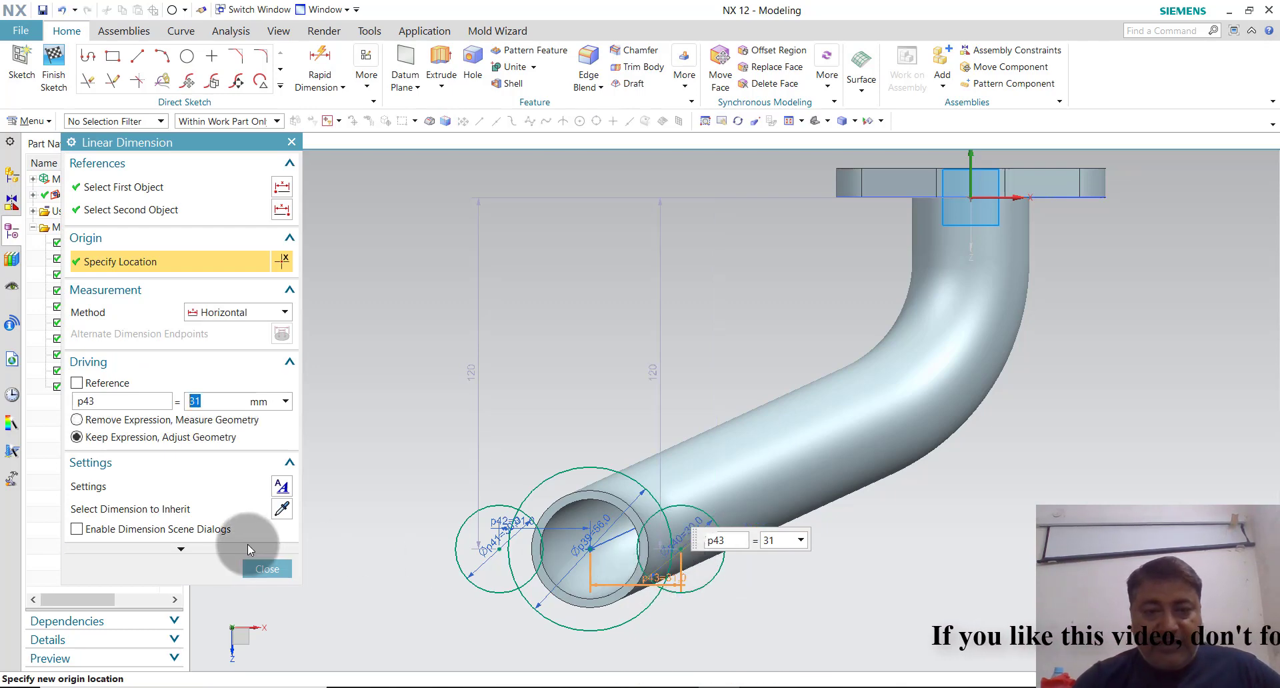
{"action": "left_click", "coordinate": [247, 574]}
Draw a line about 28 mm long tangent to the tops of the left side circle and the central circle.
{"action": "scroll", "coordinate": [622, 626], "scroll_direction": "up", "scroll_amount": 1}
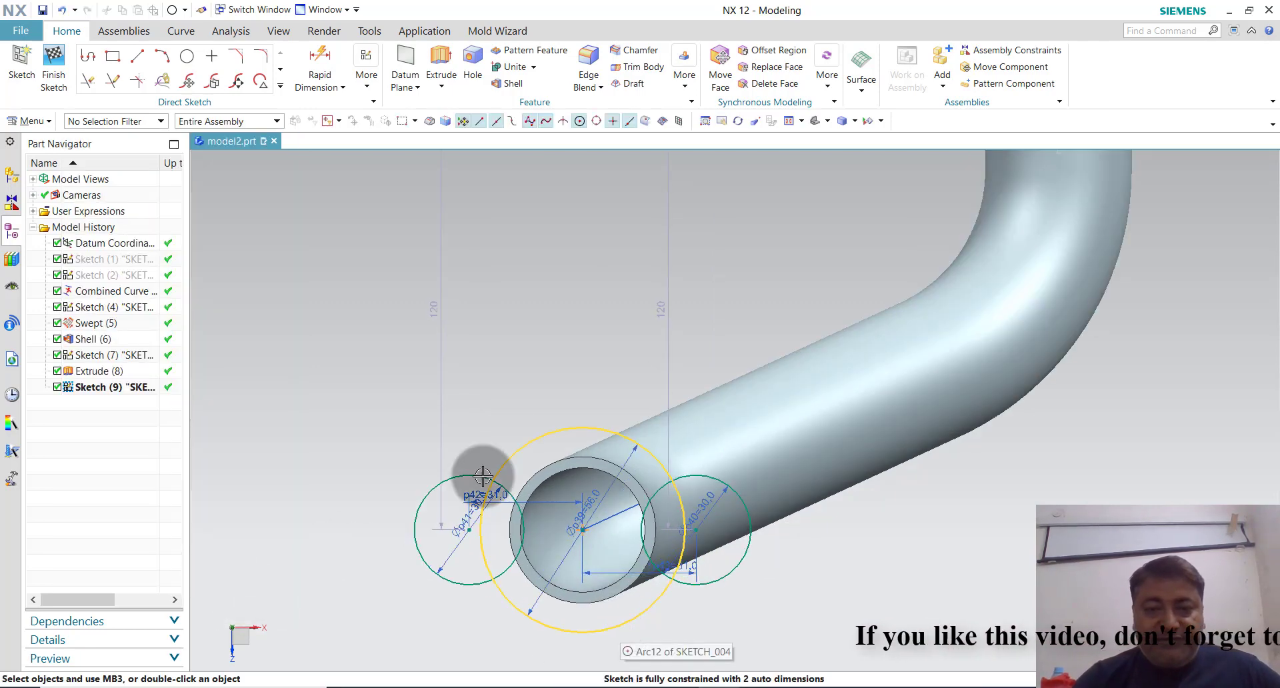
{"action": "left_click", "coordinate": [87, 56]}
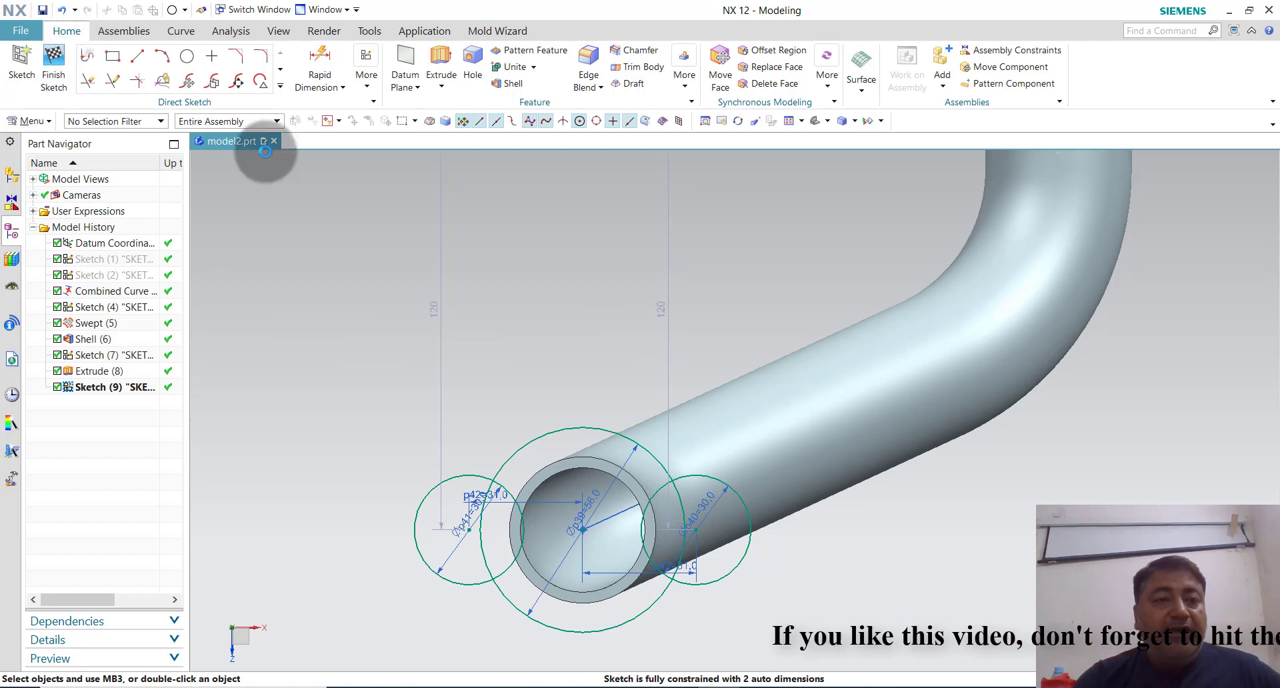
{"action": "left_click", "coordinate": [436, 491]}
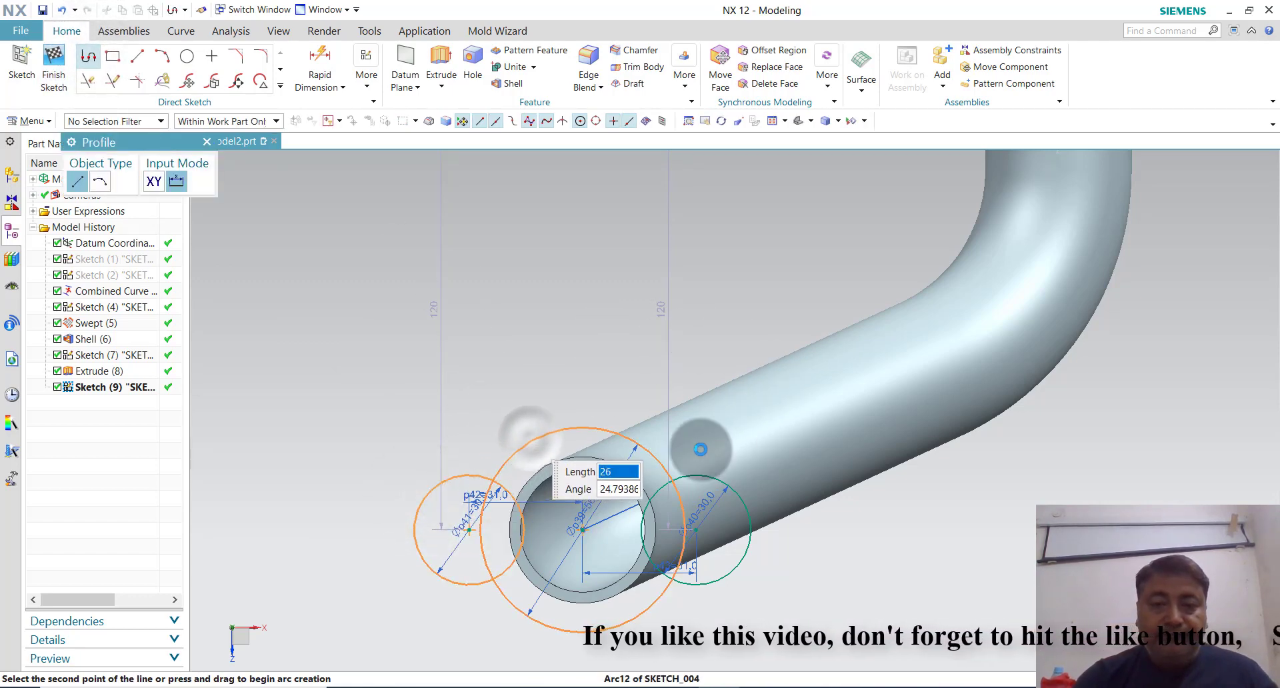
{"action": "left_click", "coordinate": [539, 437]}
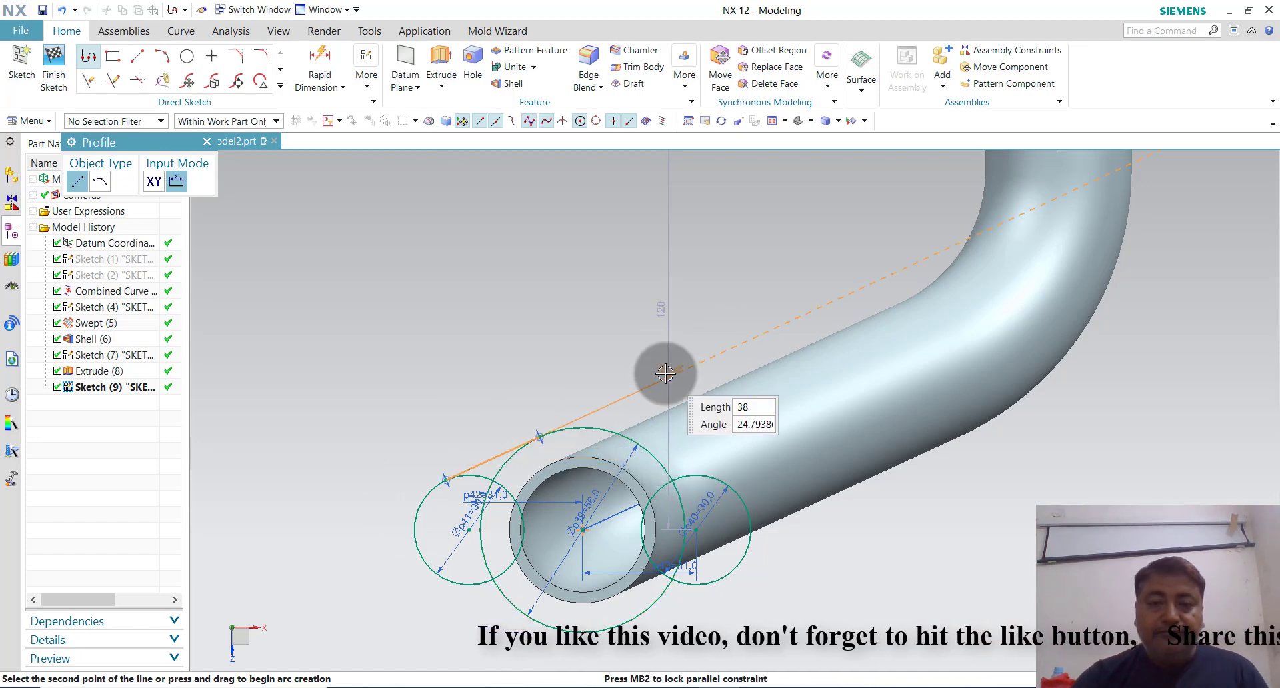
{"action": "key", "text": "Escape"}
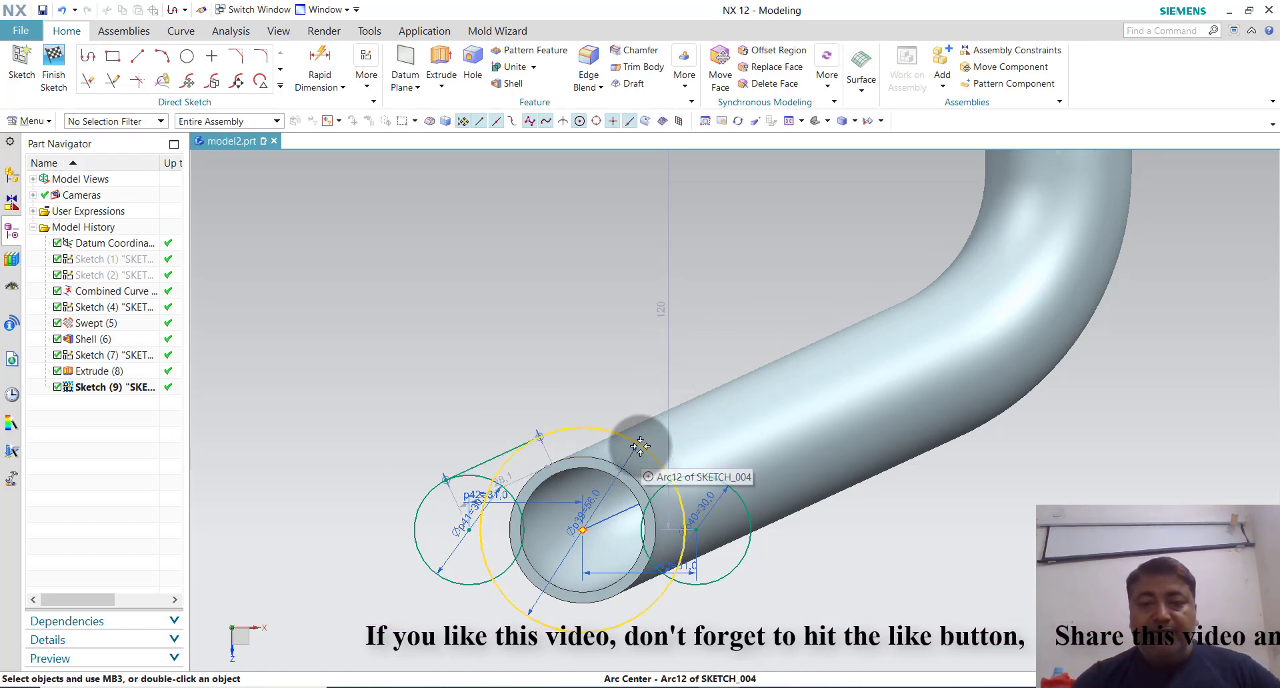
Draw a tangent line joining the undersides of the left side circle and the central circle.
{"action": "left_click", "coordinate": [94, 59]}
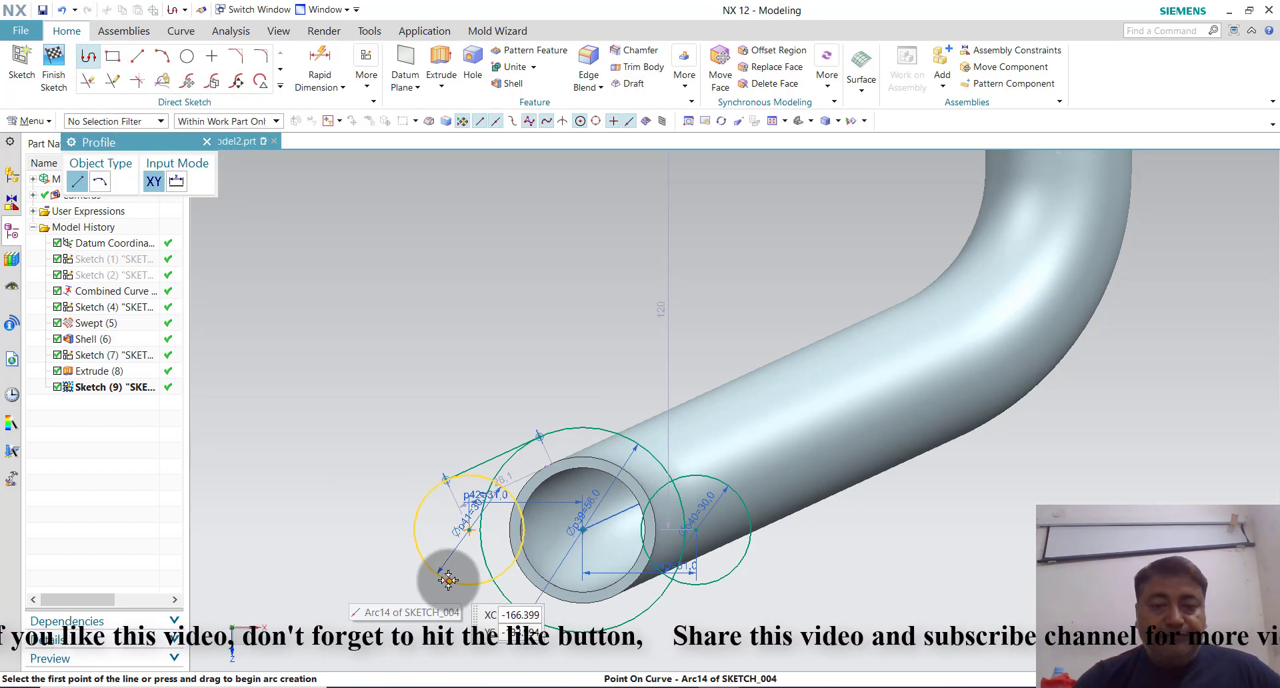
{"action": "left_click", "coordinate": [443, 578]}
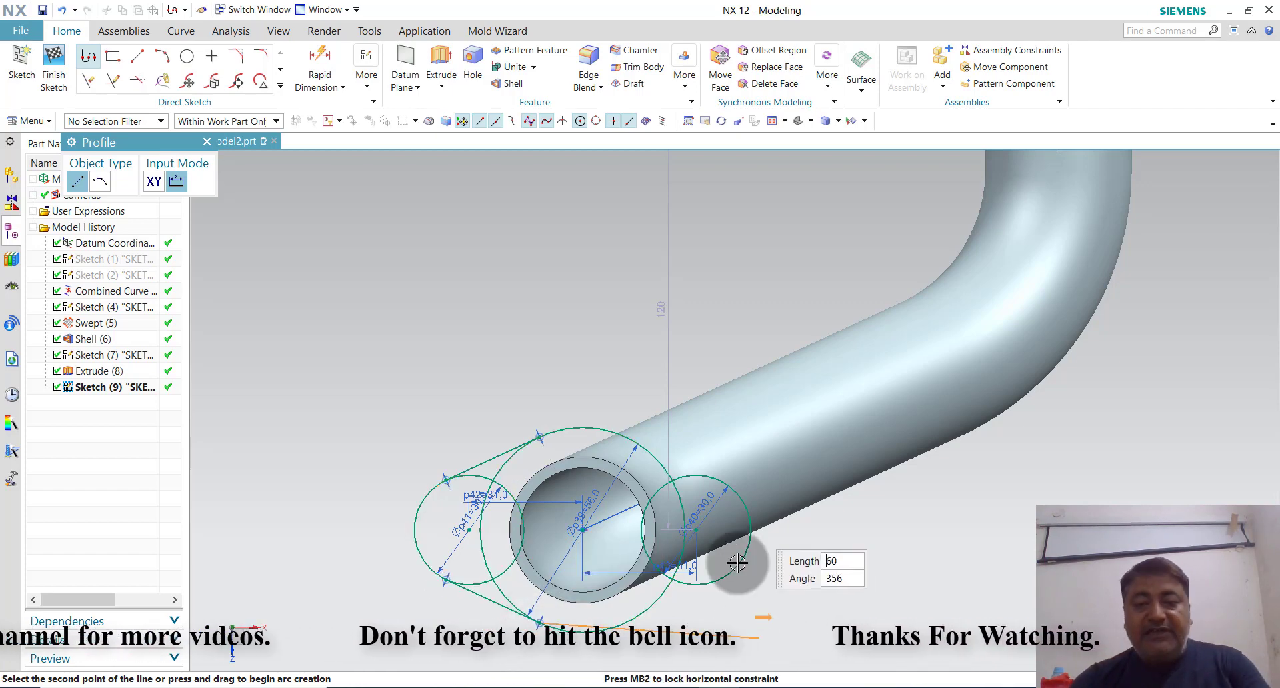
{"action": "scroll", "coordinate": [743, 561], "scroll_direction": "up", "scroll_amount": 2}
{"action": "scroll", "coordinate": [738, 406], "scroll_direction": "down", "scroll_amount": 3}
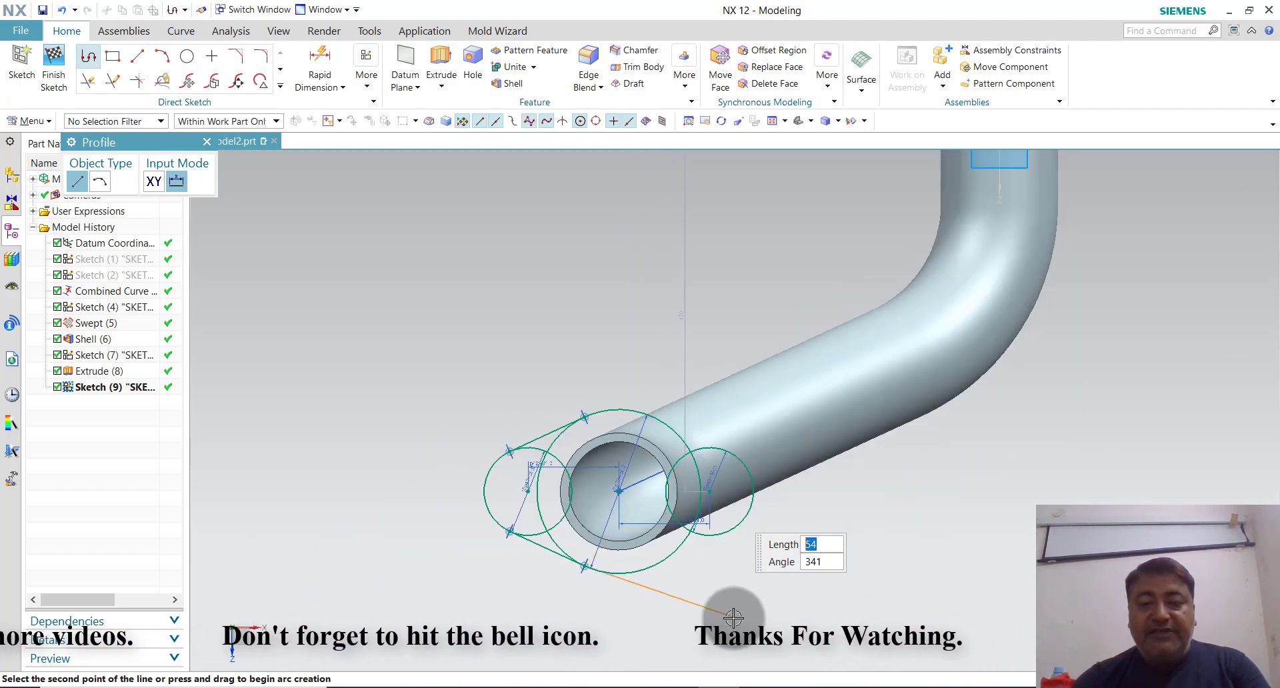
{"action": "key", "text": "Escape"}
Draw a line about 28 mm long tangent to the undersides of the central circle and the right side circle.
{"action": "scroll", "coordinate": [727, 587], "scroll_direction": "down", "scroll_amount": 2}
{"action": "scroll", "coordinate": [723, 572], "scroll_direction": "up", "scroll_amount": 2}
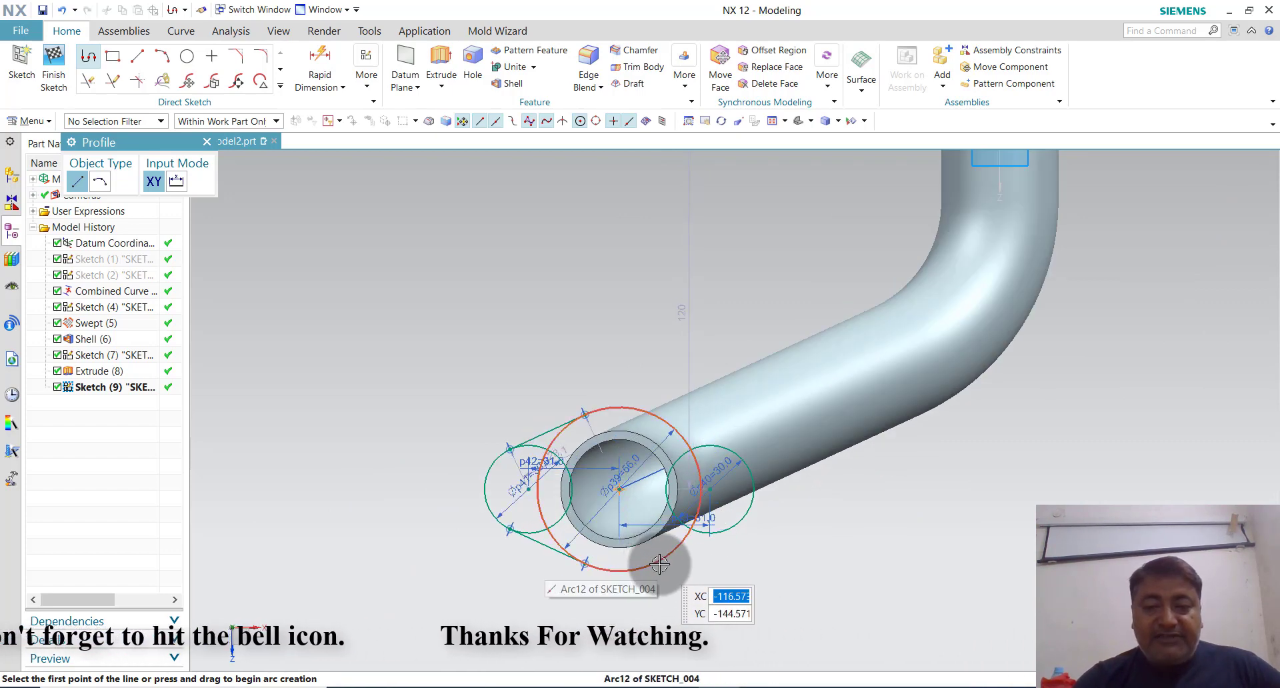
{"action": "left_click", "coordinate": [659, 565]}
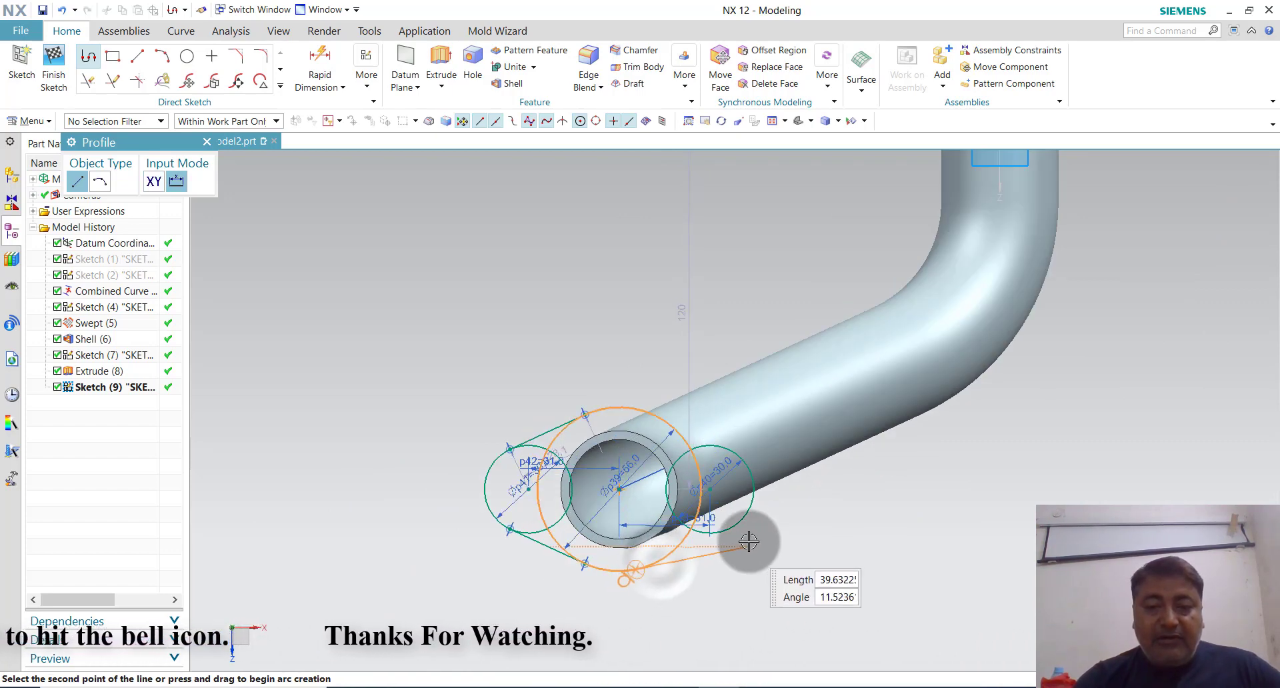
{"action": "left_click", "coordinate": [731, 531]}
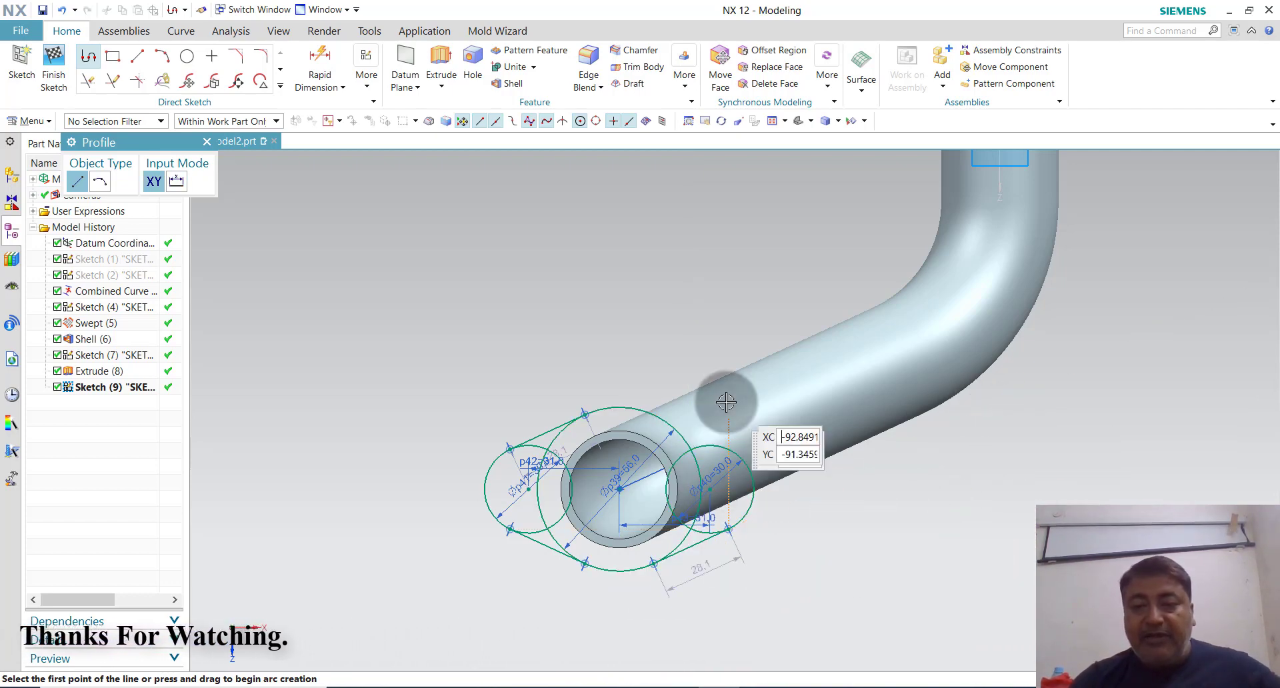
Draw a line about 28 mm long tangent to the tops of the right side circle and the central circle.
{"action": "left_click", "coordinate": [727, 451]}
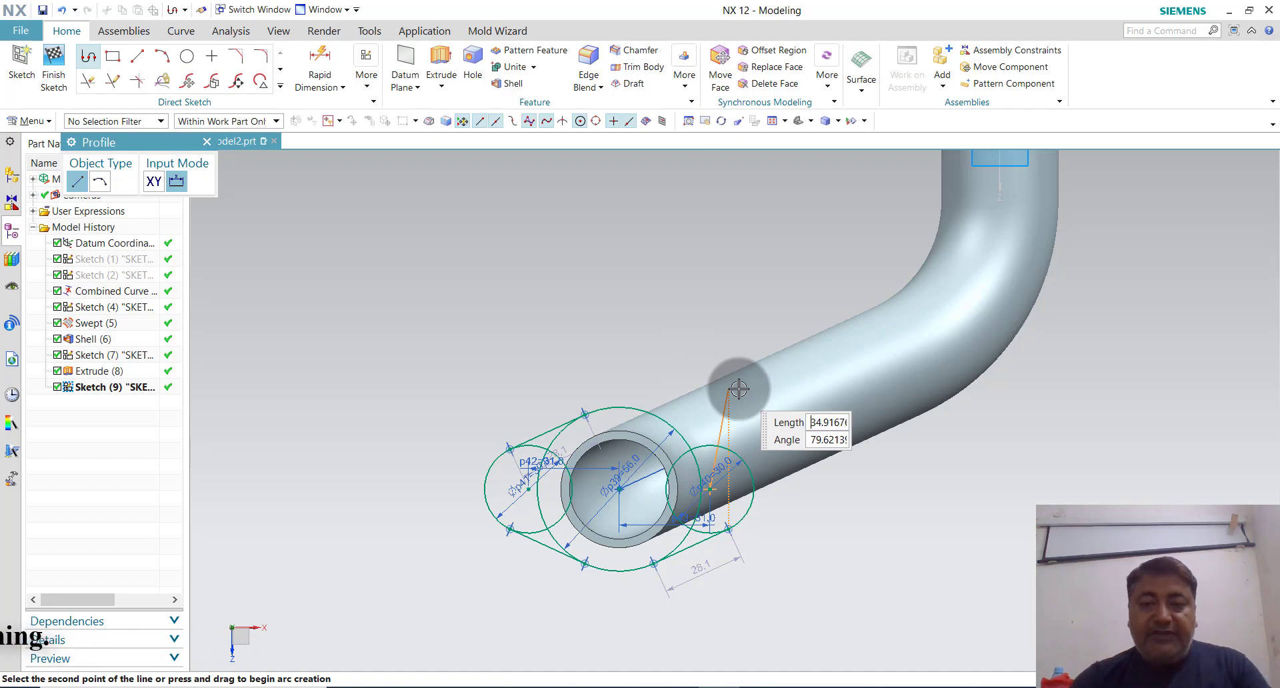
{"action": "key", "text": "Escape"}
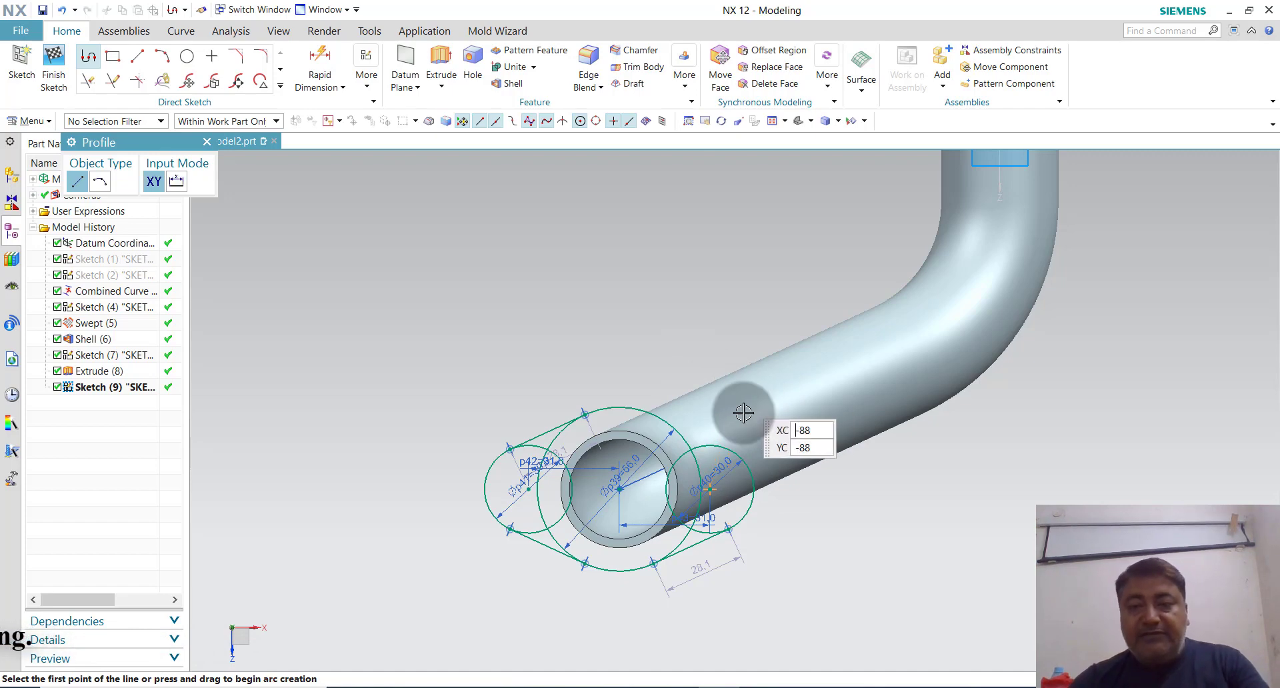
{"action": "left_click", "coordinate": [720, 446]}
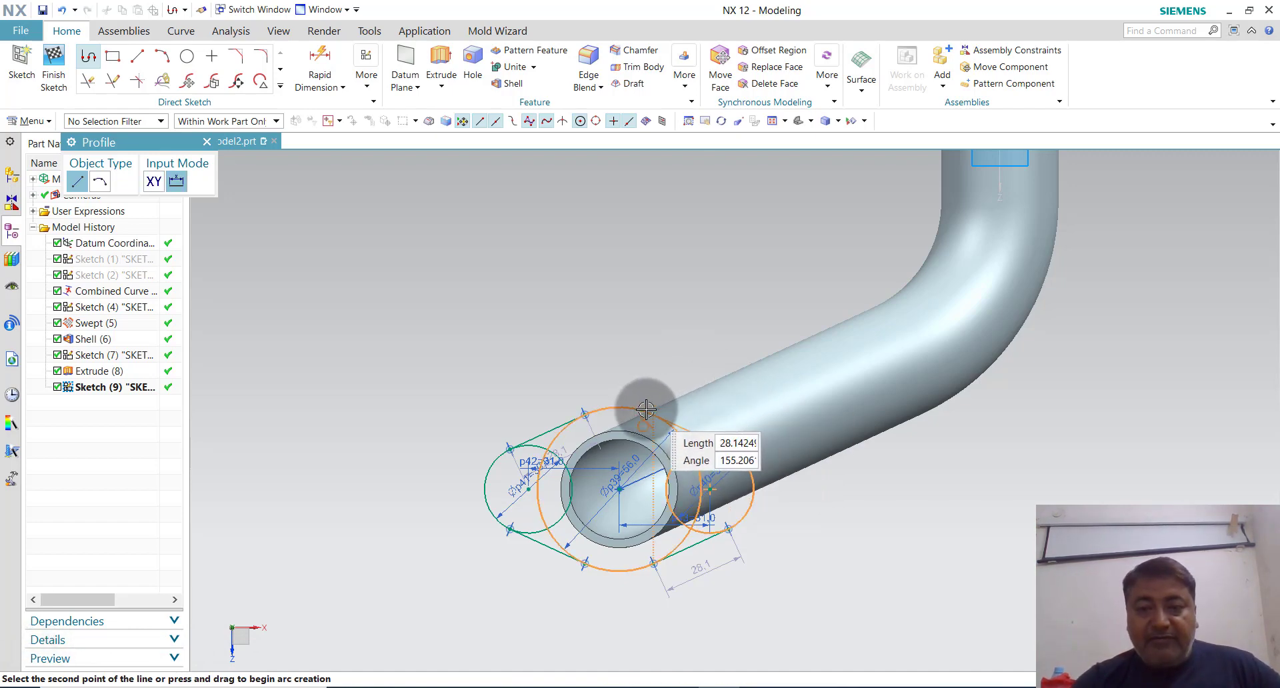
{"action": "left_click", "coordinate": [644, 410]}
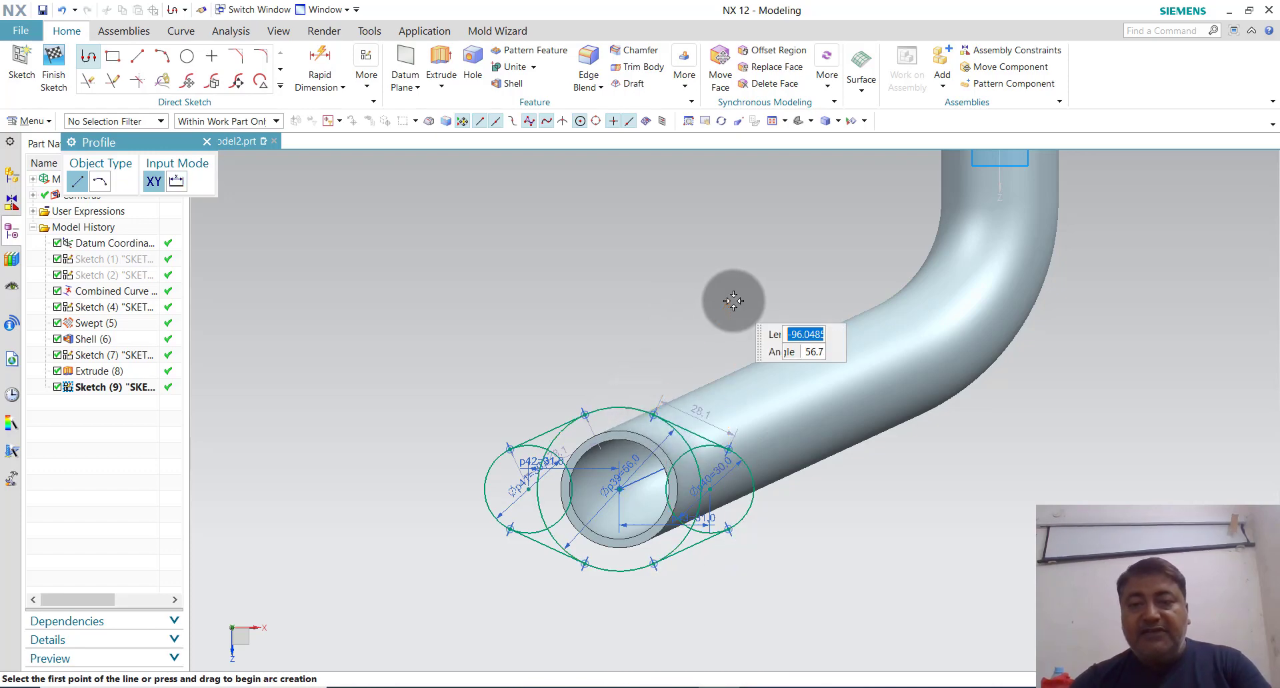
{"action": "key", "text": "Escape"}
{"action": "key", "text": "Escape"}
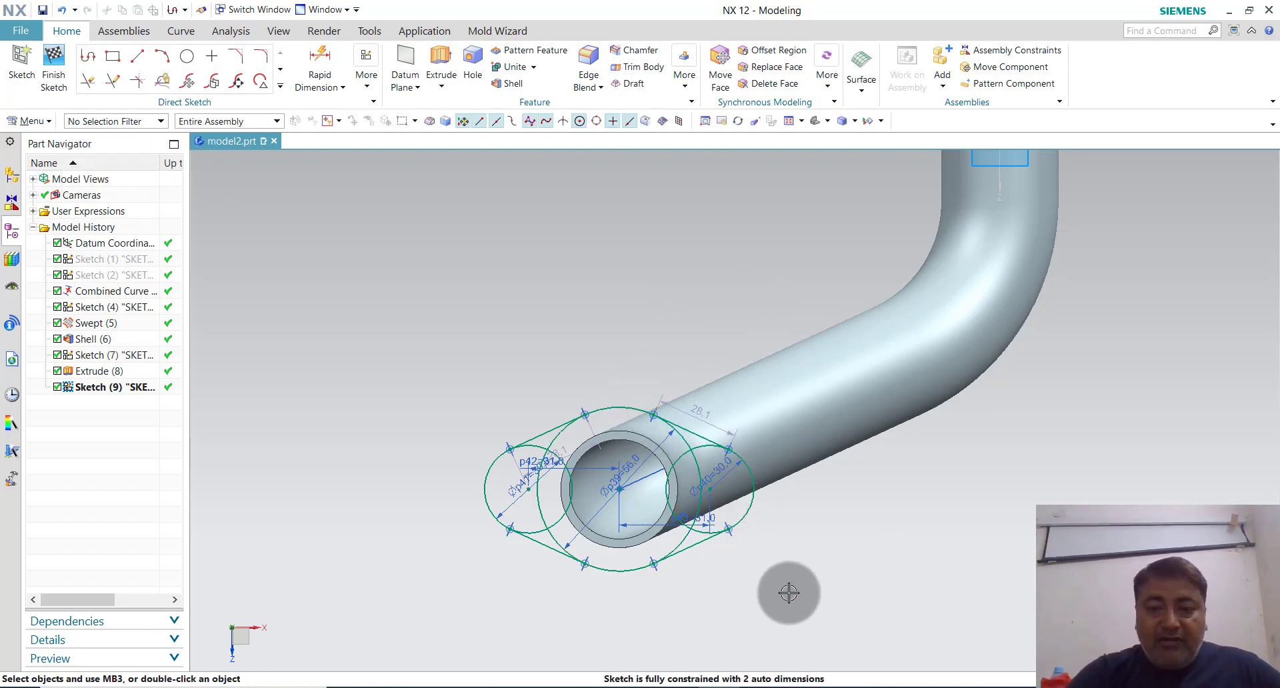
Trim away the inner arcs of the two side circles and the central circle, leaving only the outer flange outline.
{"action": "scroll", "coordinate": [707, 456], "scroll_direction": "down", "scroll_amount": 2}
{"action": "scroll", "coordinate": [707, 457], "scroll_direction": "up", "scroll_amount": 3}
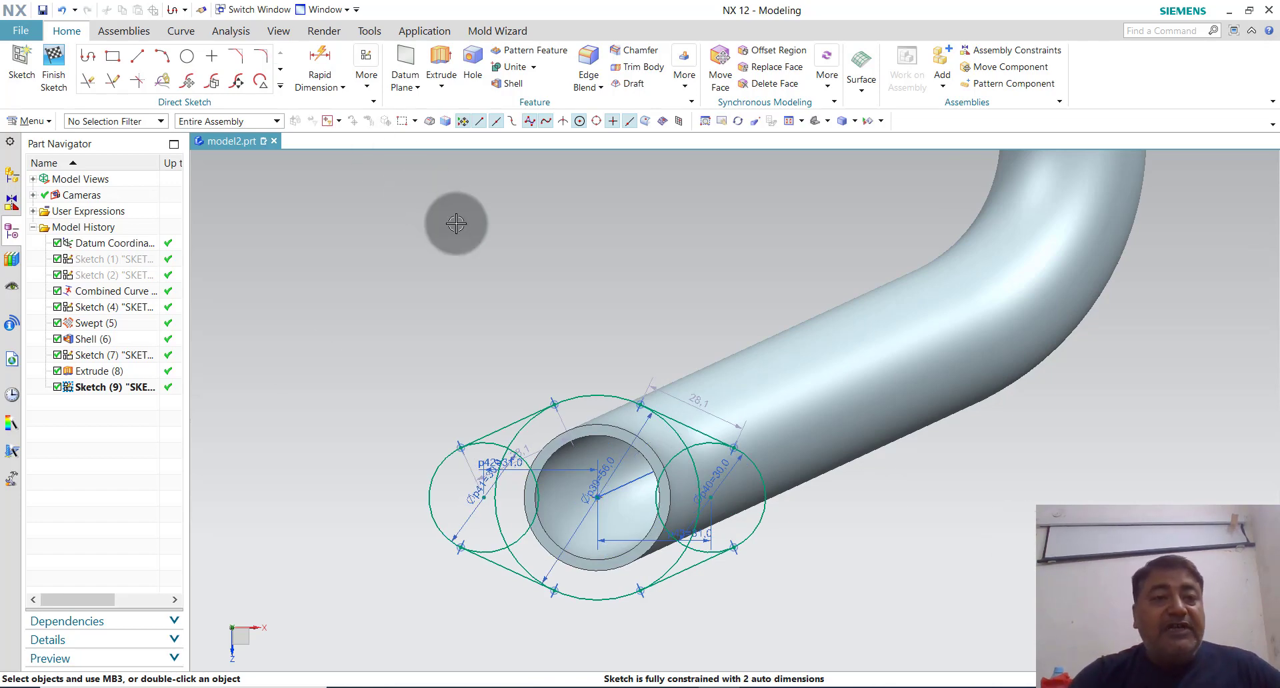
{"action": "left_click", "coordinate": [85, 82]}
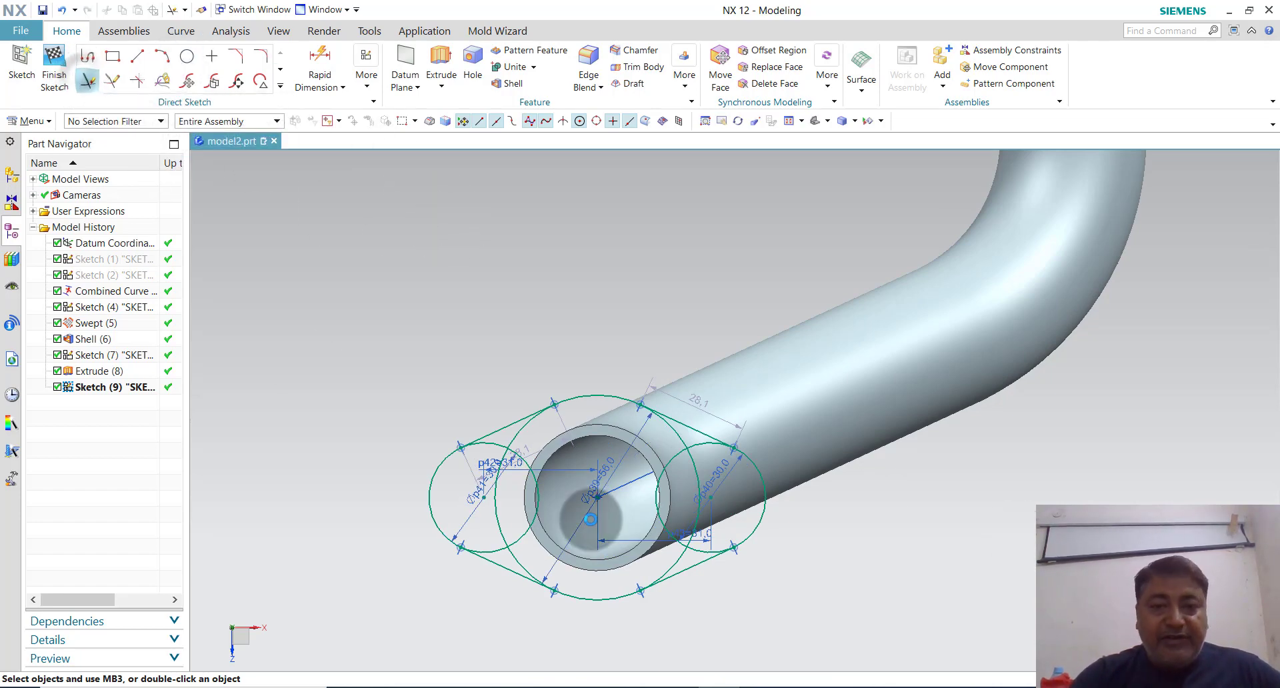
{"action": "left_click", "coordinate": [505, 439]}
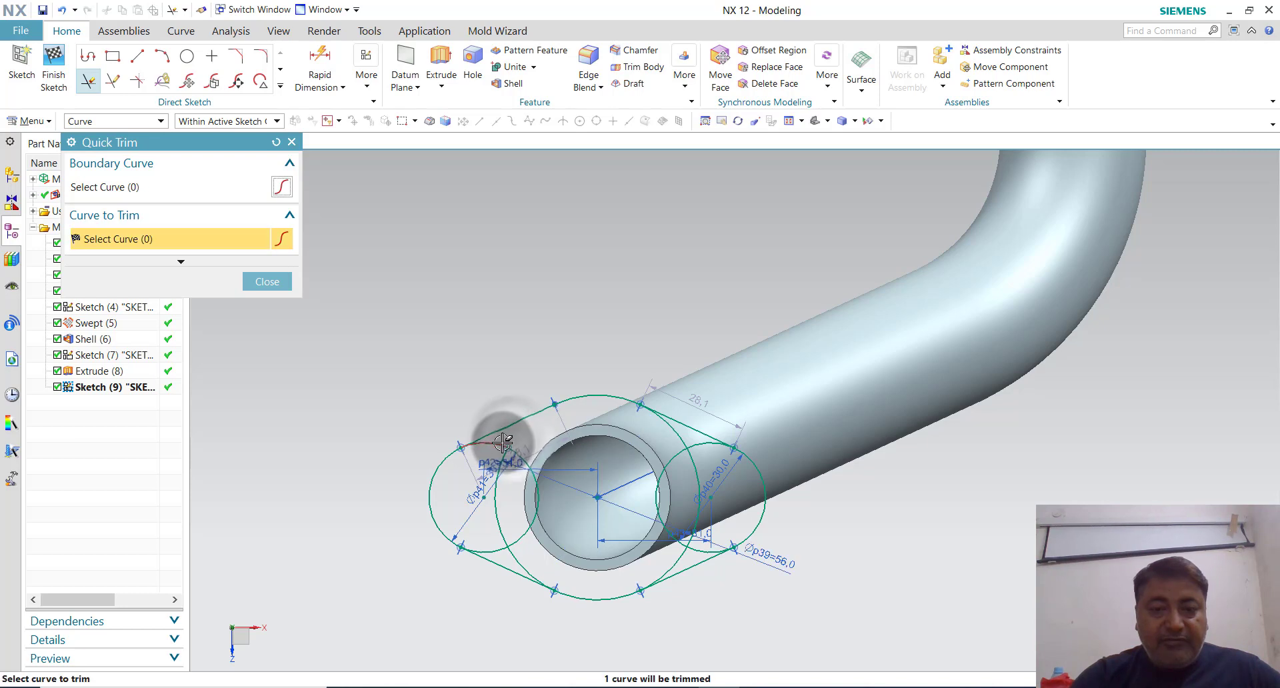
{"action": "left_click", "coordinate": [510, 441]}
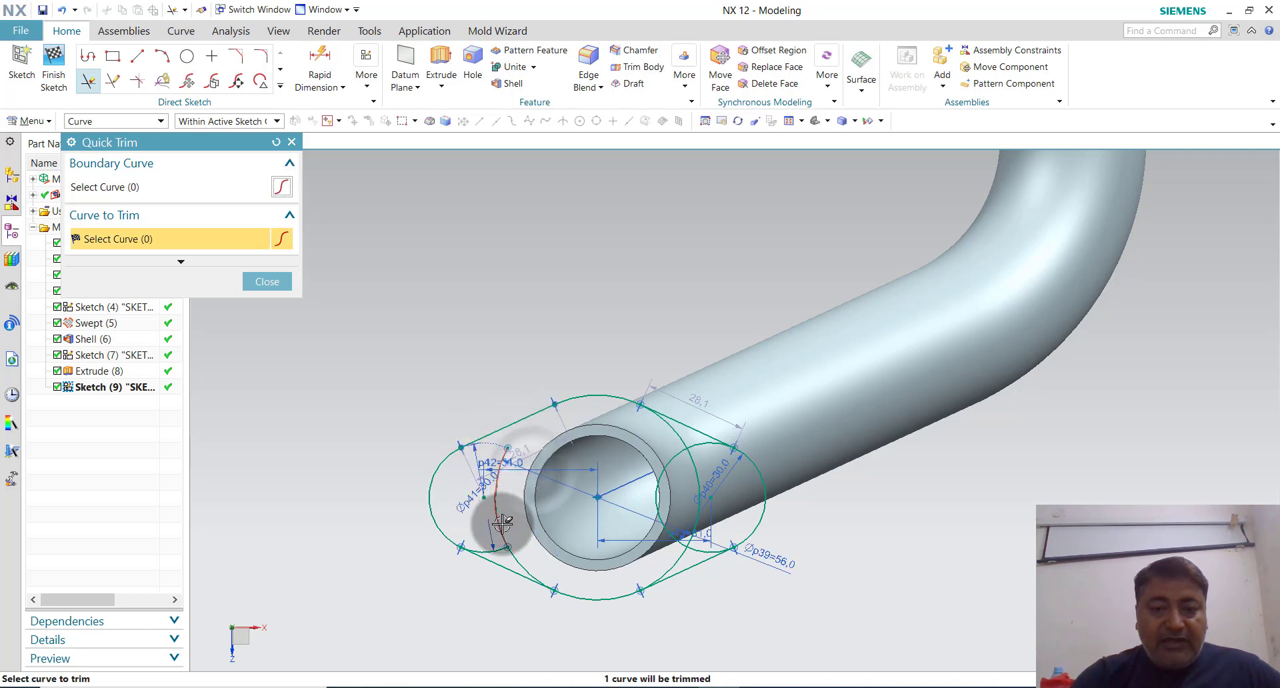
{"action": "left_click", "coordinate": [500, 550]}
{"action": "left_click", "coordinate": [523, 572]}
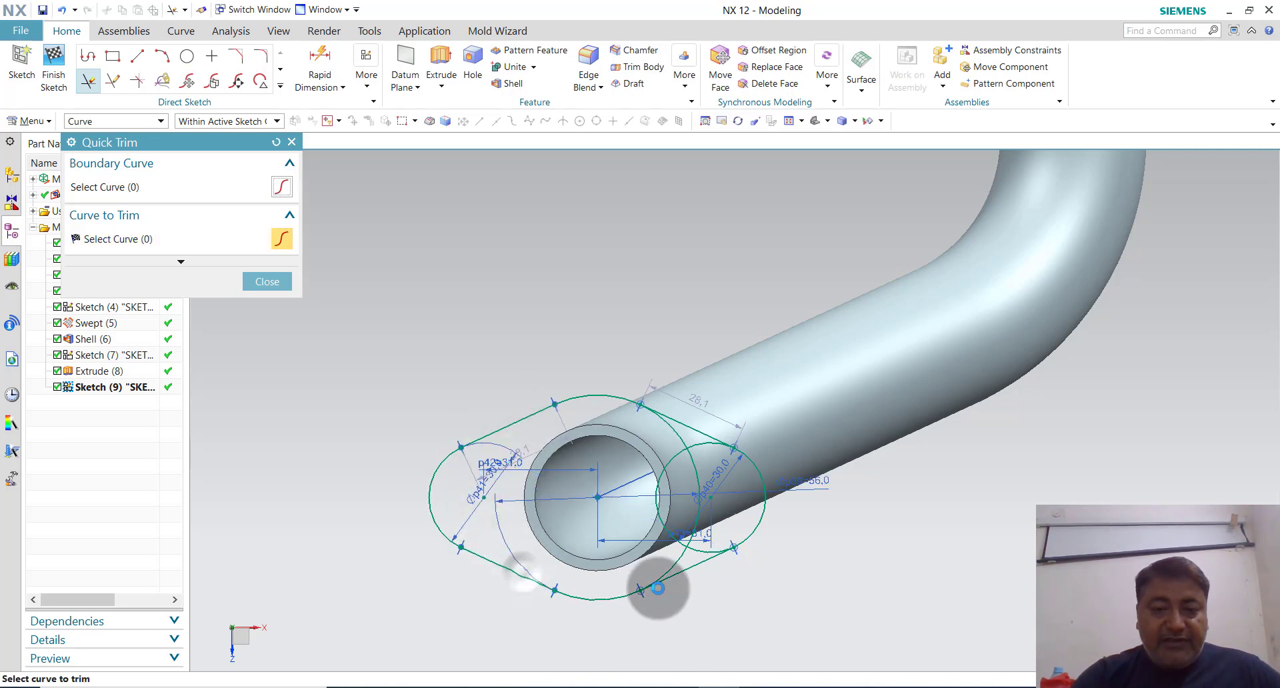
{"action": "left_click", "coordinate": [697, 550]}
{"action": "left_click", "coordinate": [686, 511]}
{"action": "left_click", "coordinate": [699, 490]}
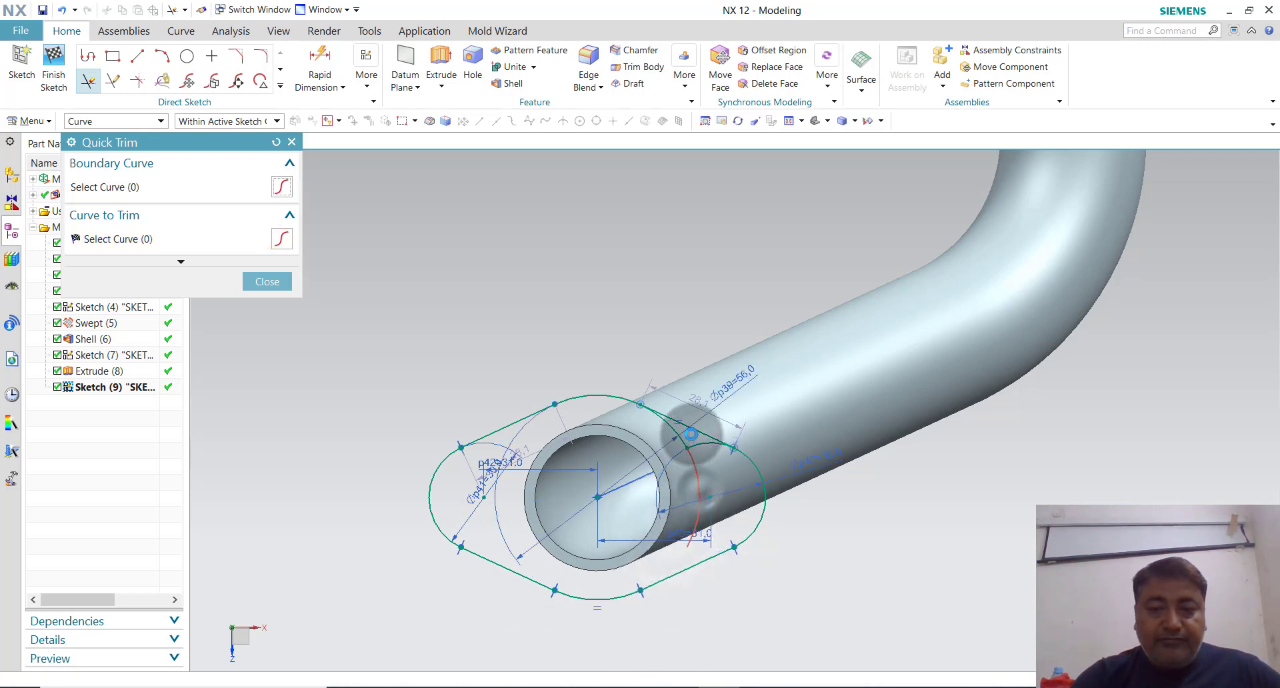
{"action": "left_click", "coordinate": [680, 435]}
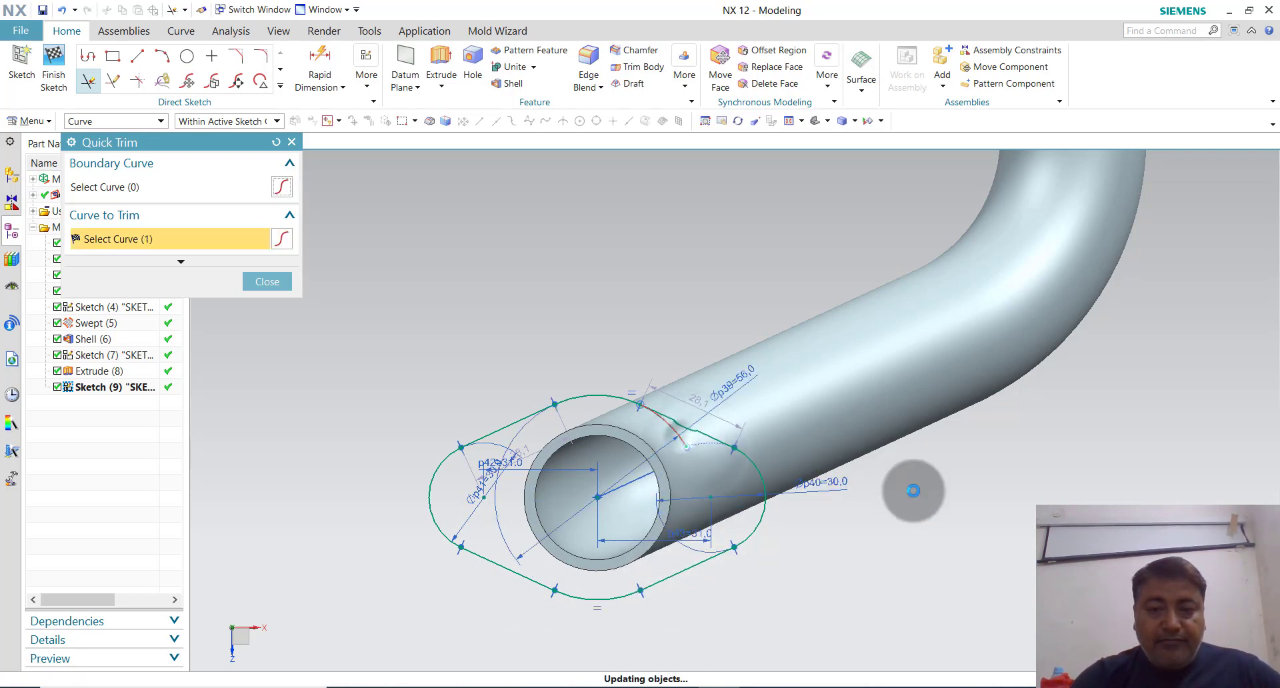
{"action": "left_click", "coordinate": [257, 270]}
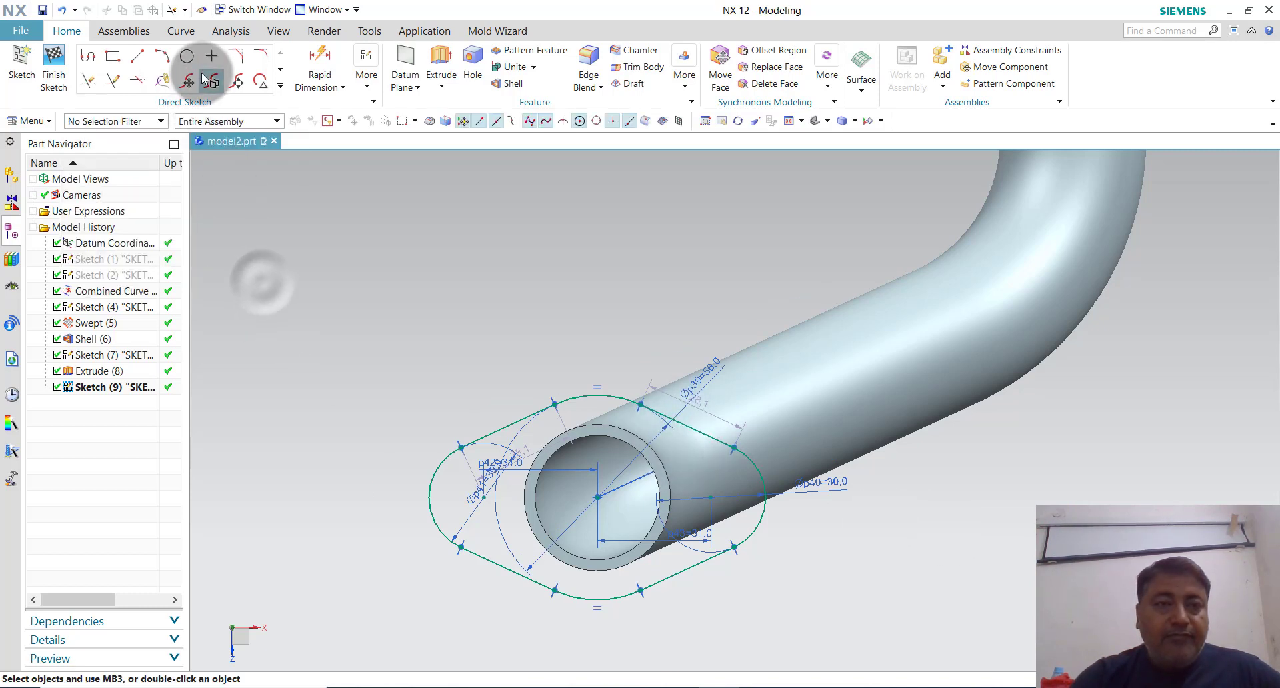
Draw 10 mm circles at both side arc centres and a 34 mm circle at the pipe centre, and finish the sketch.
{"action": "left_click", "coordinate": [187, 57]}
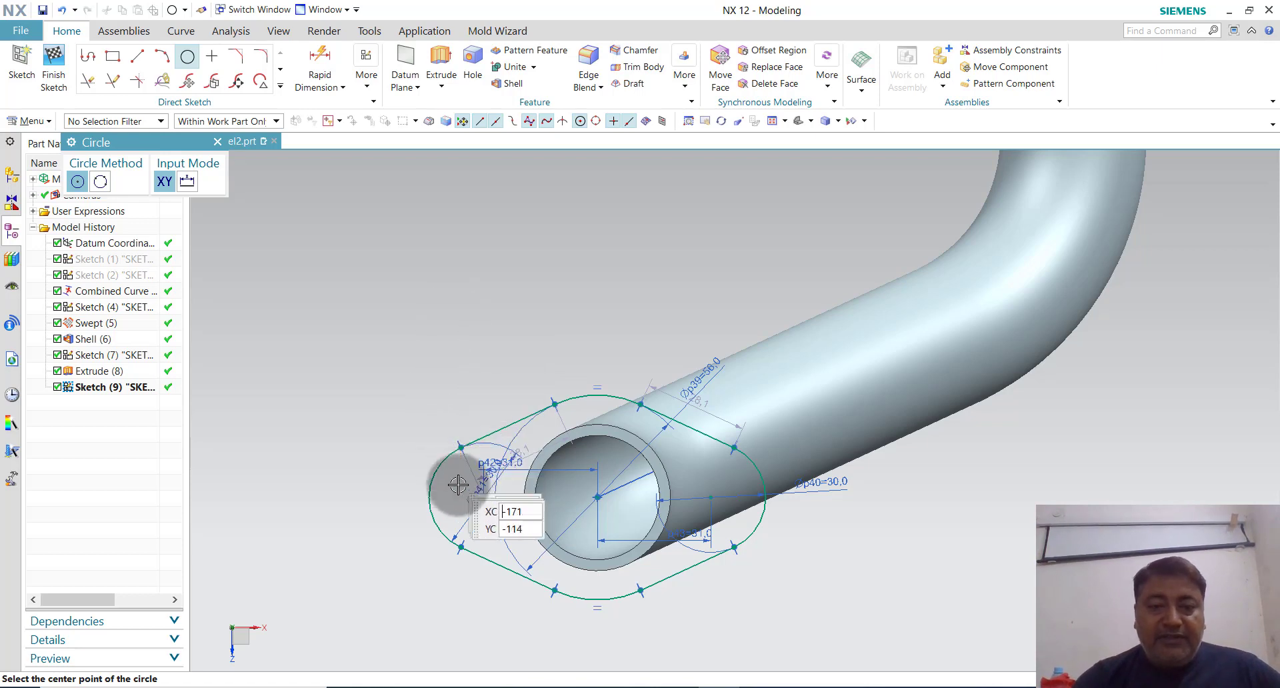
{"action": "left_click", "coordinate": [485, 497]}
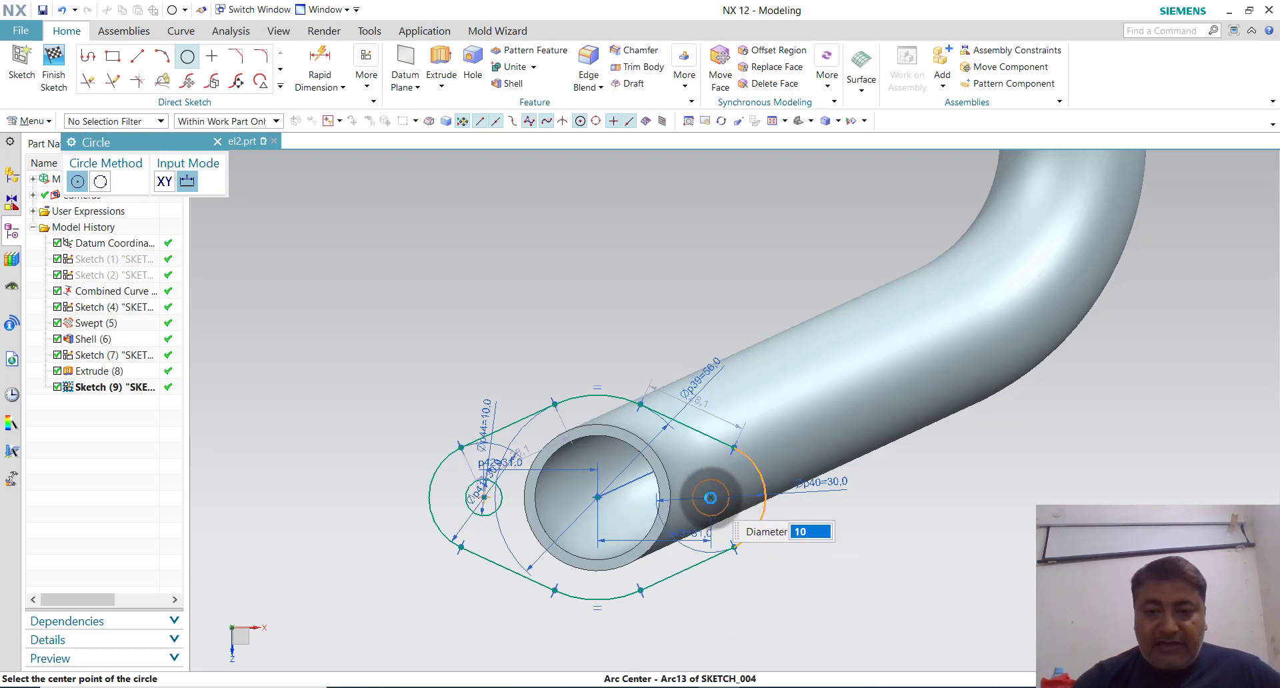
{"action": "left_click", "coordinate": [710, 497]}
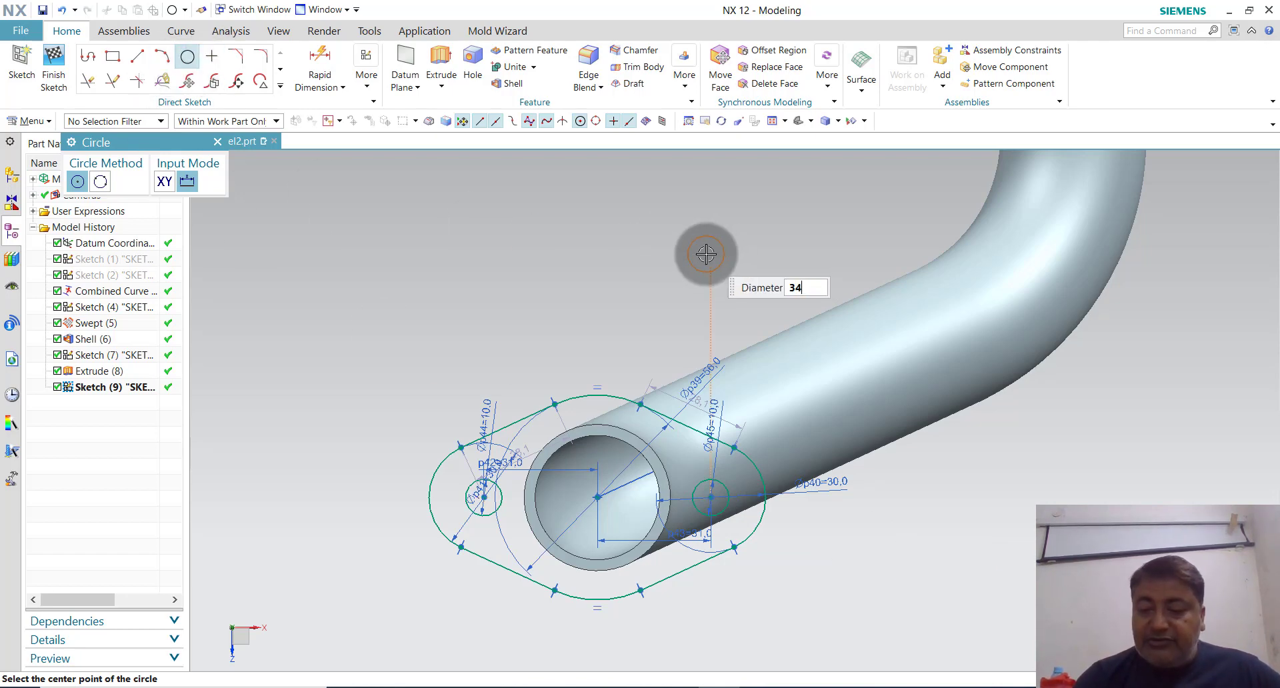
{"action": "left_click", "coordinate": [599, 497]}
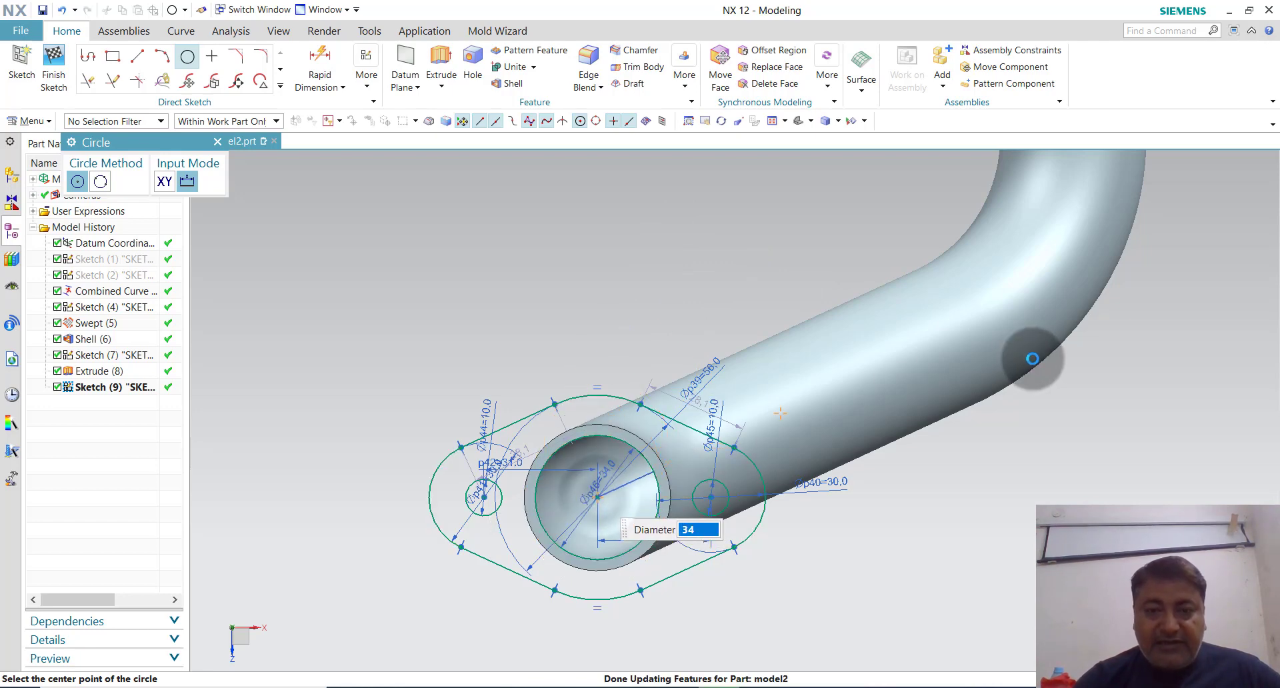
{"action": "left_click", "coordinate": [70, 76]}
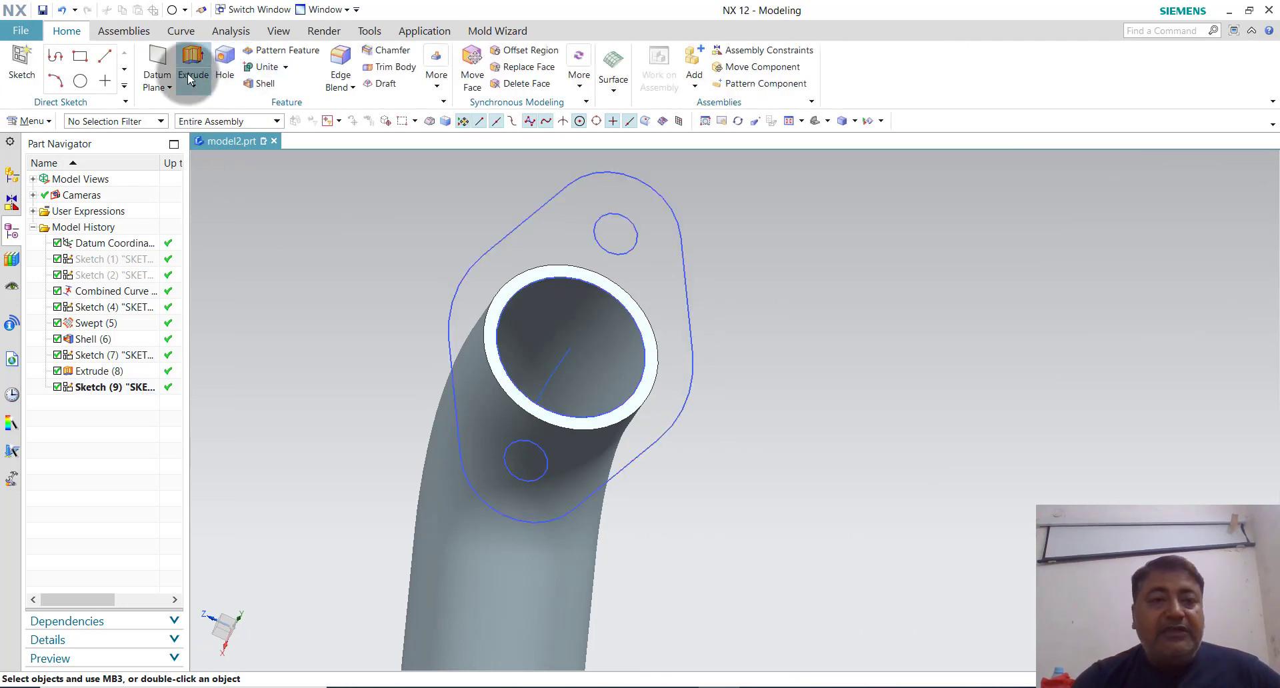
Extrude the upper flange sketch from 0 to 10 mm and unite it with the pipe body.
{"action": "left_click", "coordinate": [112, 387]}
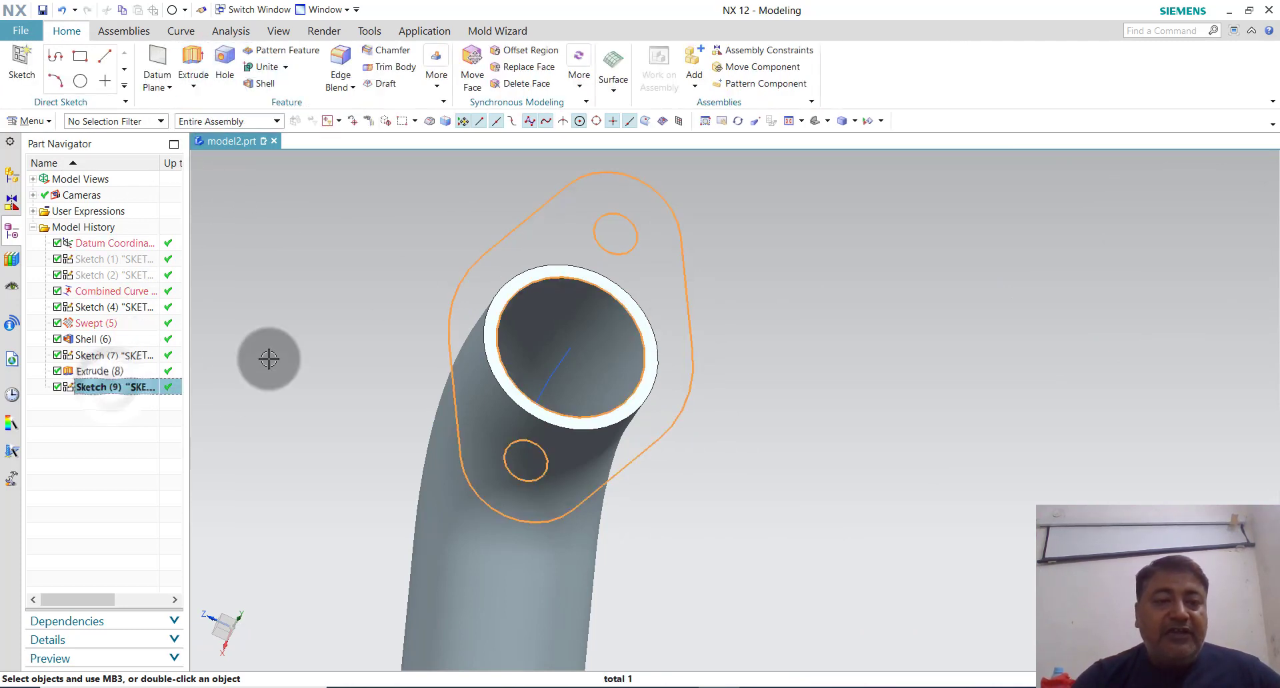
{"action": "left_click", "coordinate": [193, 59]}
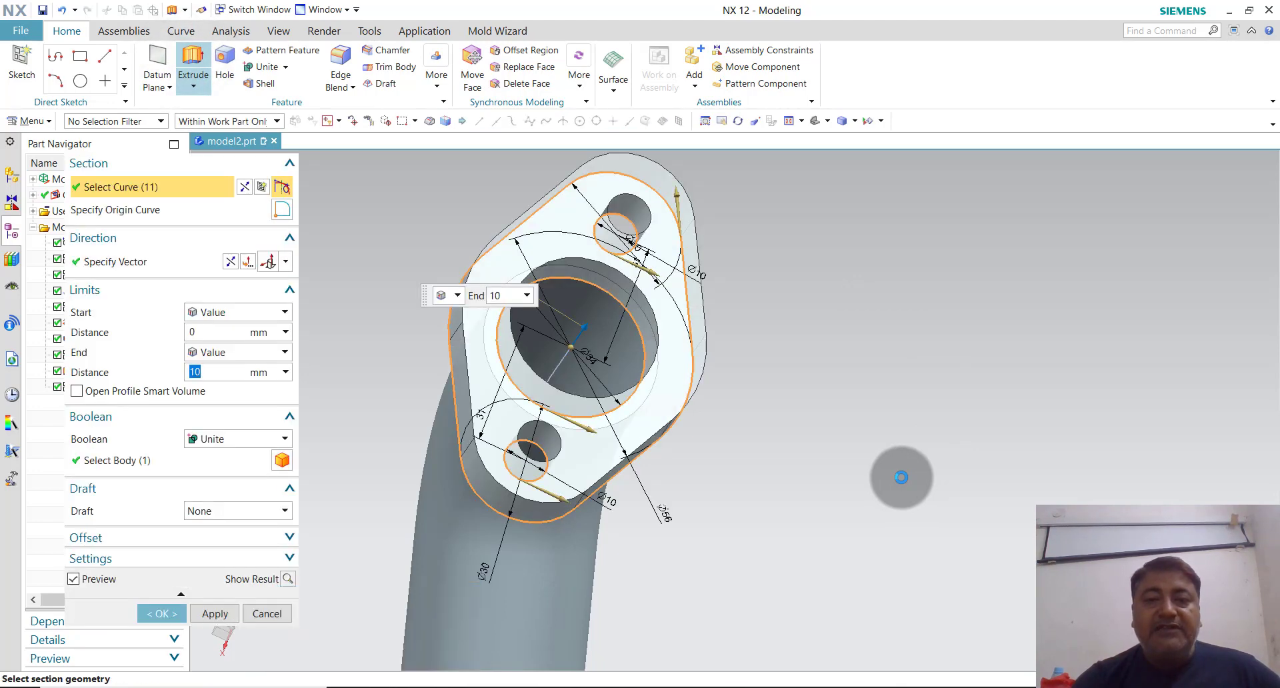
{"action": "scroll", "coordinate": [902, 477], "scroll_direction": "up", "scroll_amount": 2}
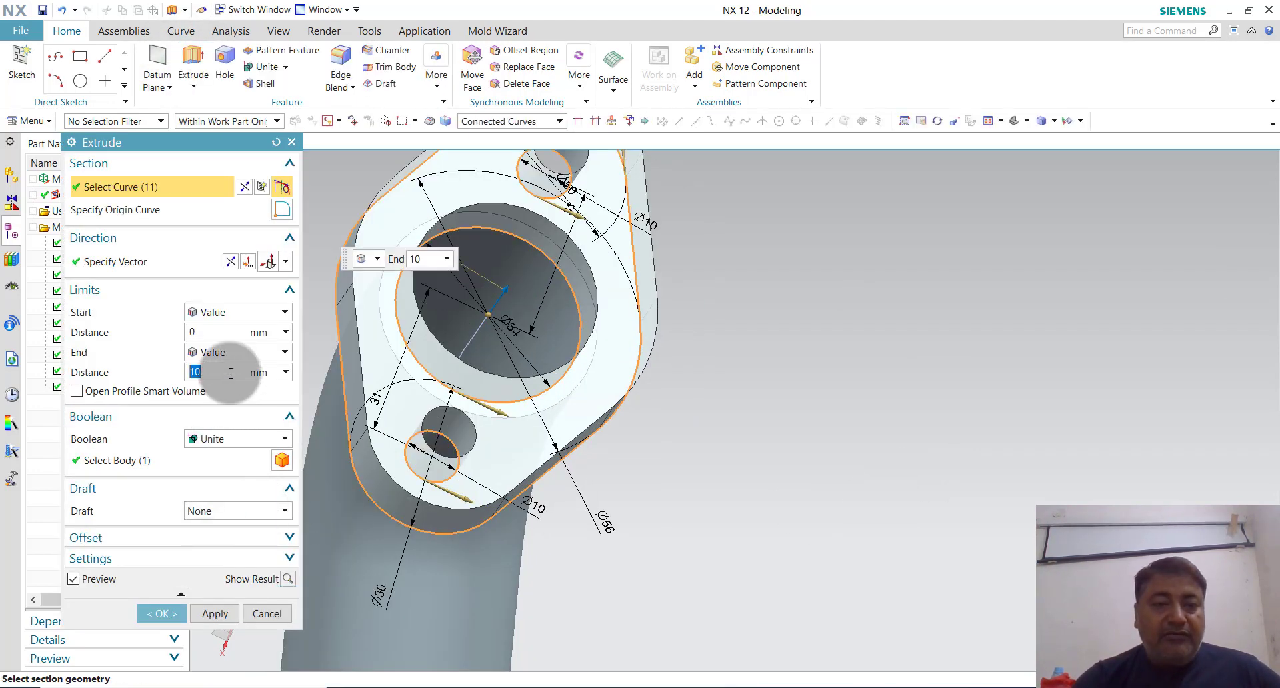
{"action": "left_click", "coordinate": [162, 613]}
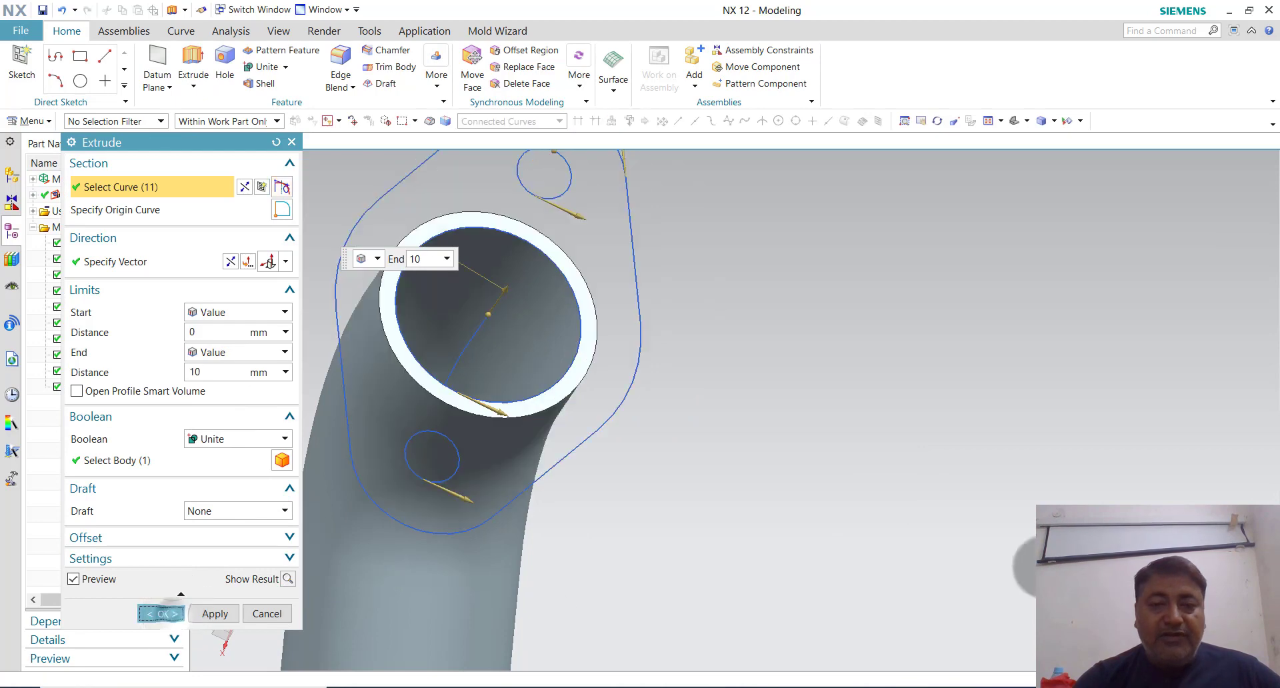
{"action": "scroll", "coordinate": [886, 460], "scroll_direction": "down", "scroll_amount": 3}
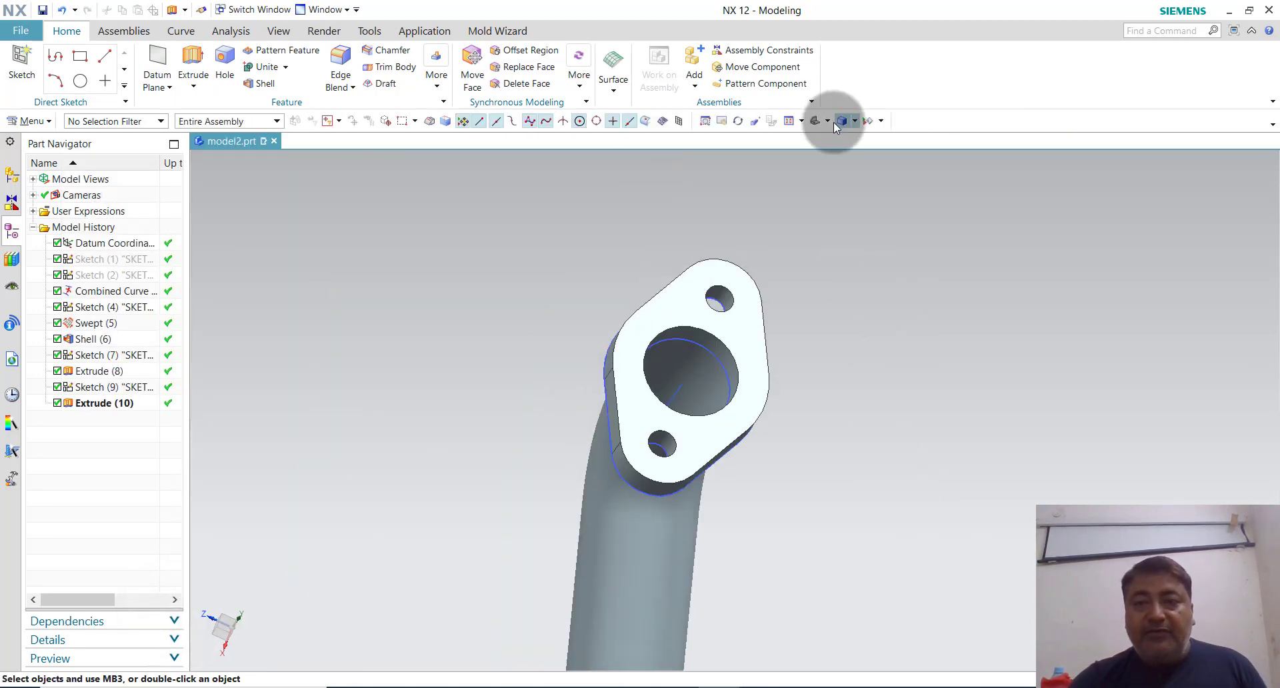
Examine the complete bent pipe with its upper and lower flanges from several angles.
{"action": "left_click", "coordinate": [812, 126]}
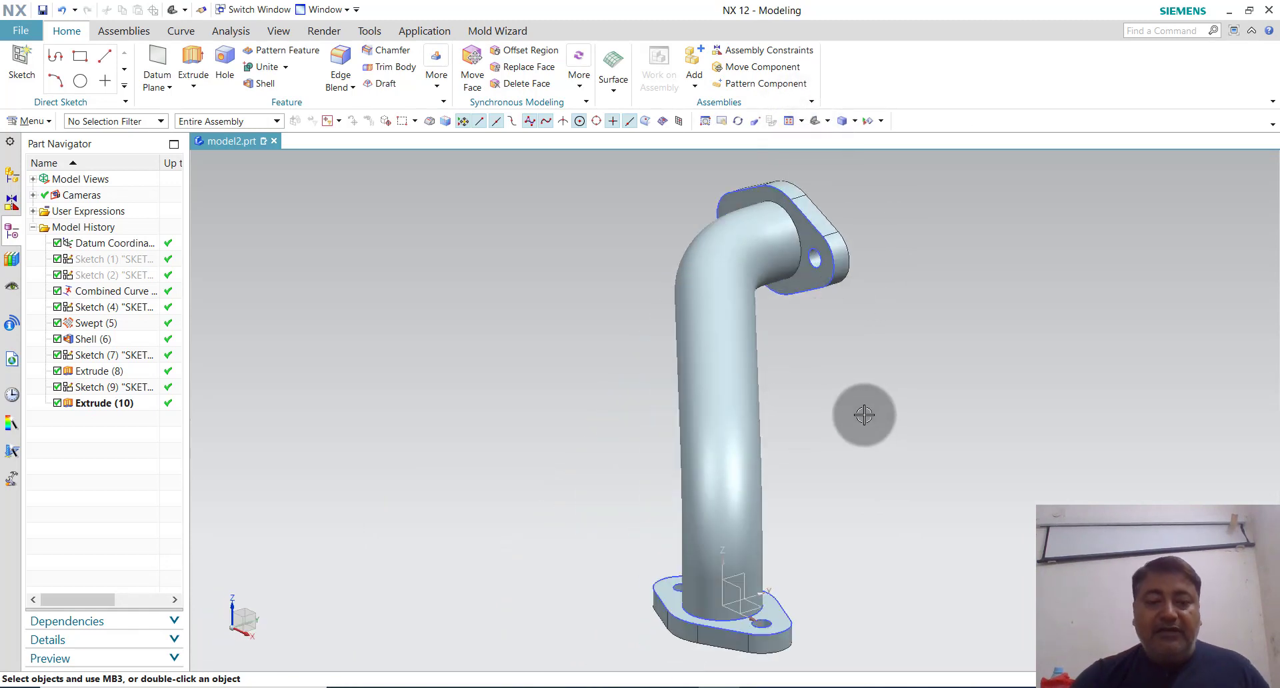
{"action": "middle_click_drag", "start_coordinate": [864, 414], "coordinate": [908, 422]}
{"action": "scroll", "coordinate": [879, 437], "scroll_direction": "down", "scroll_amount": 2}
{"action": "scroll", "coordinate": [904, 417], "scroll_direction": "down", "scroll_amount": 1}
{"action": "scroll", "coordinate": [899, 411], "scroll_direction": "up", "scroll_amount": 1}
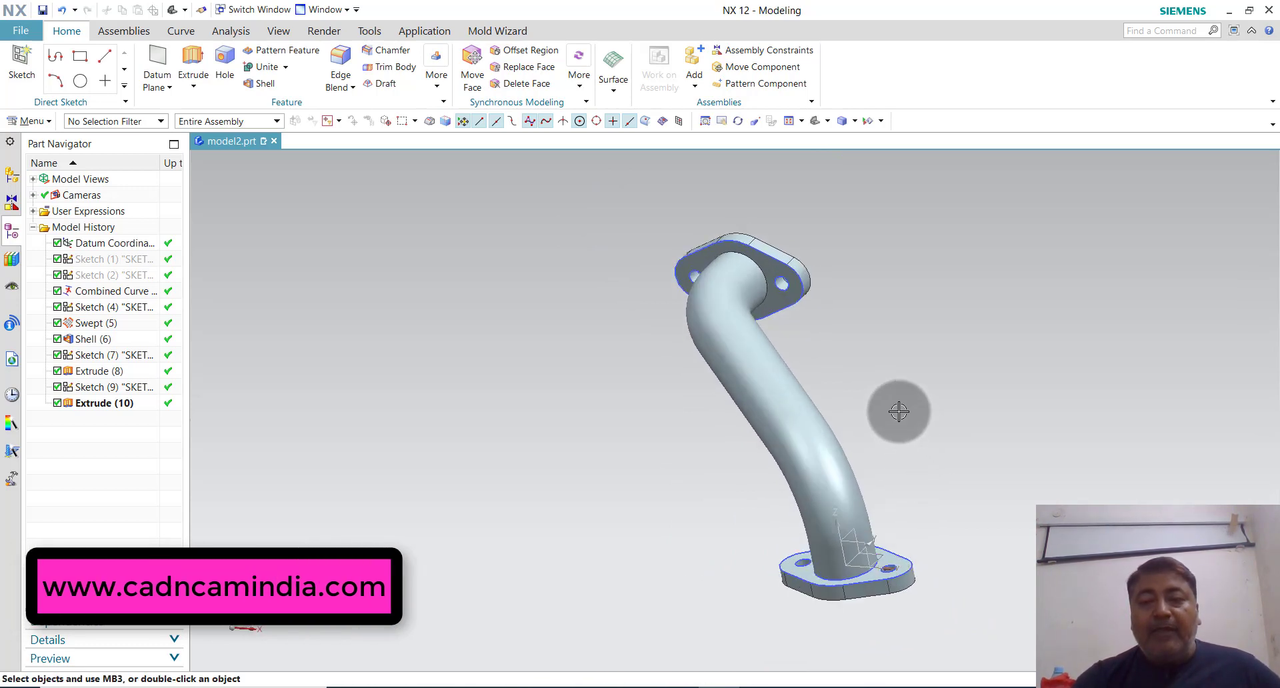
{"action": "scroll", "coordinate": [899, 412], "scroll_direction": "up", "scroll_amount": 1}
{"action": "mouse_move", "coordinate": [894, 409]}
{"action": "middle_mouse_down"}
{"action": "mouse_move", "coordinate": [891, 422]}
{"action": "mouse_move", "coordinate": [909, 421]}
{"action": "middle_mouse_up"}
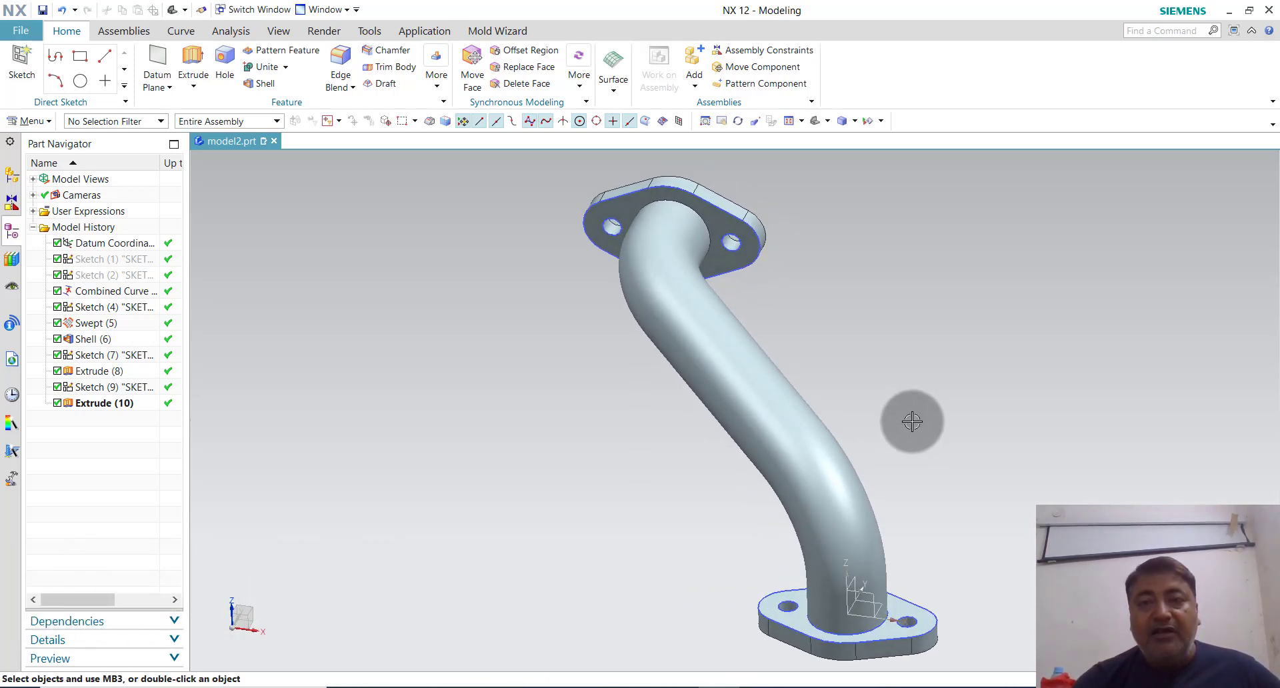
{"action": "middle_click_drag", "start_coordinate": [911, 418], "coordinate": [894, 415]}
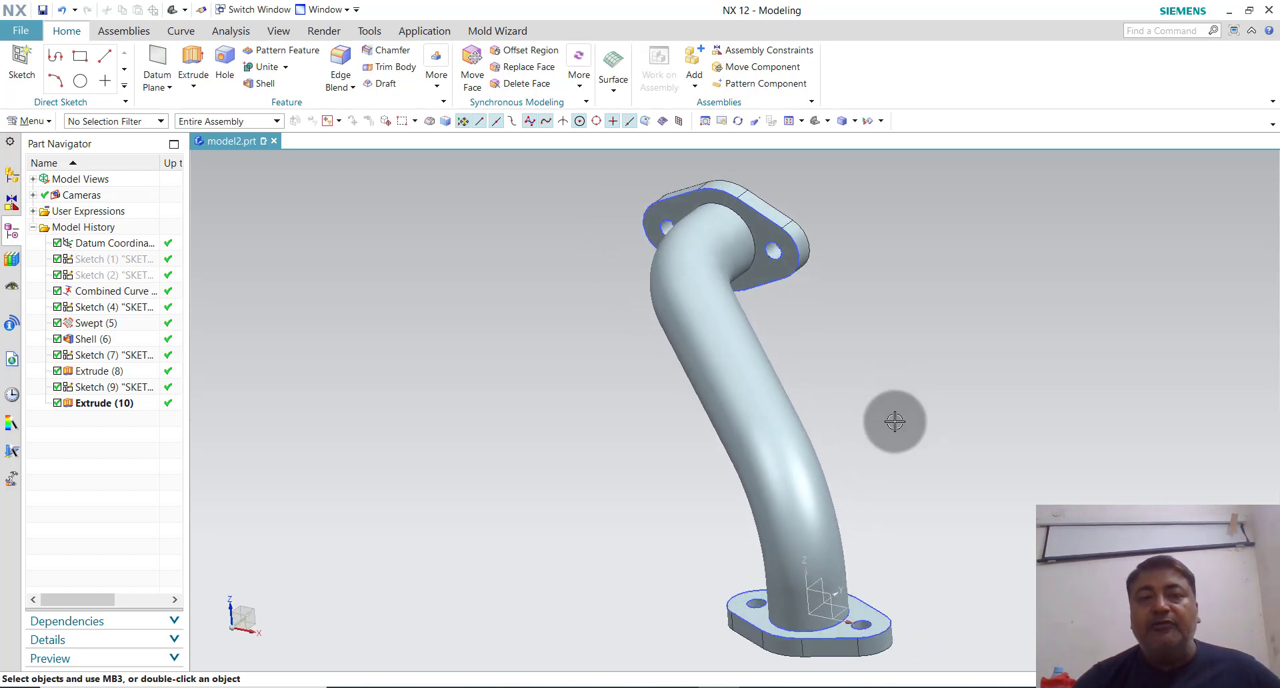